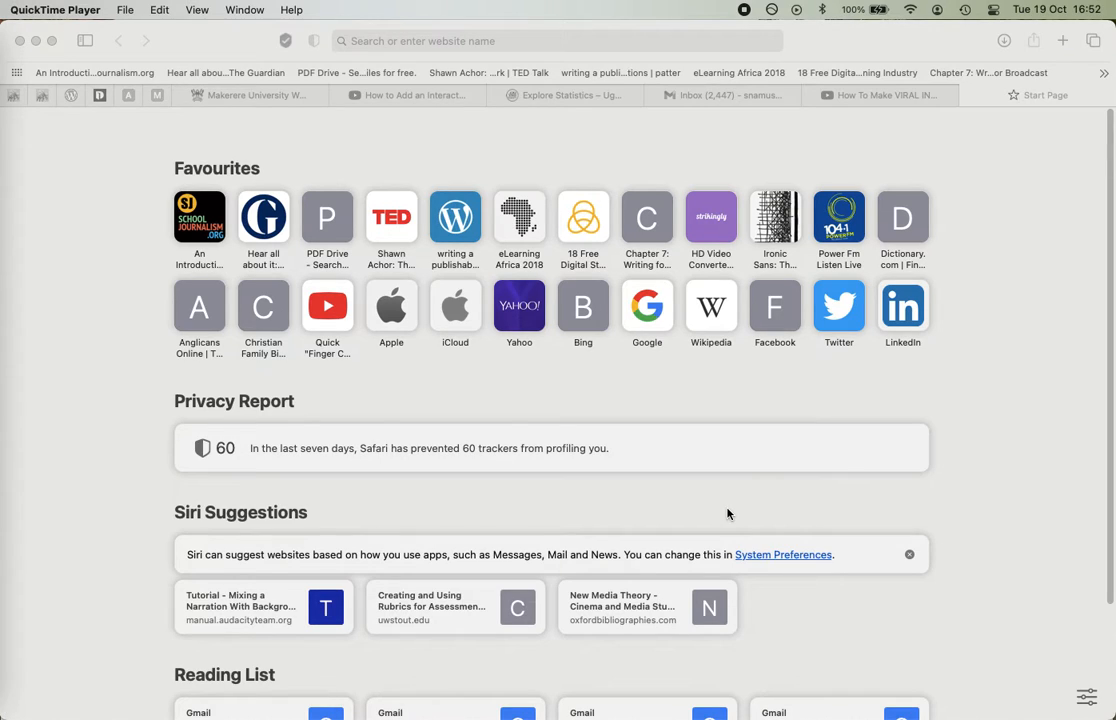
Open the canva.com website in the browser.
{"action": "left_click", "coordinate": [522, 42]}
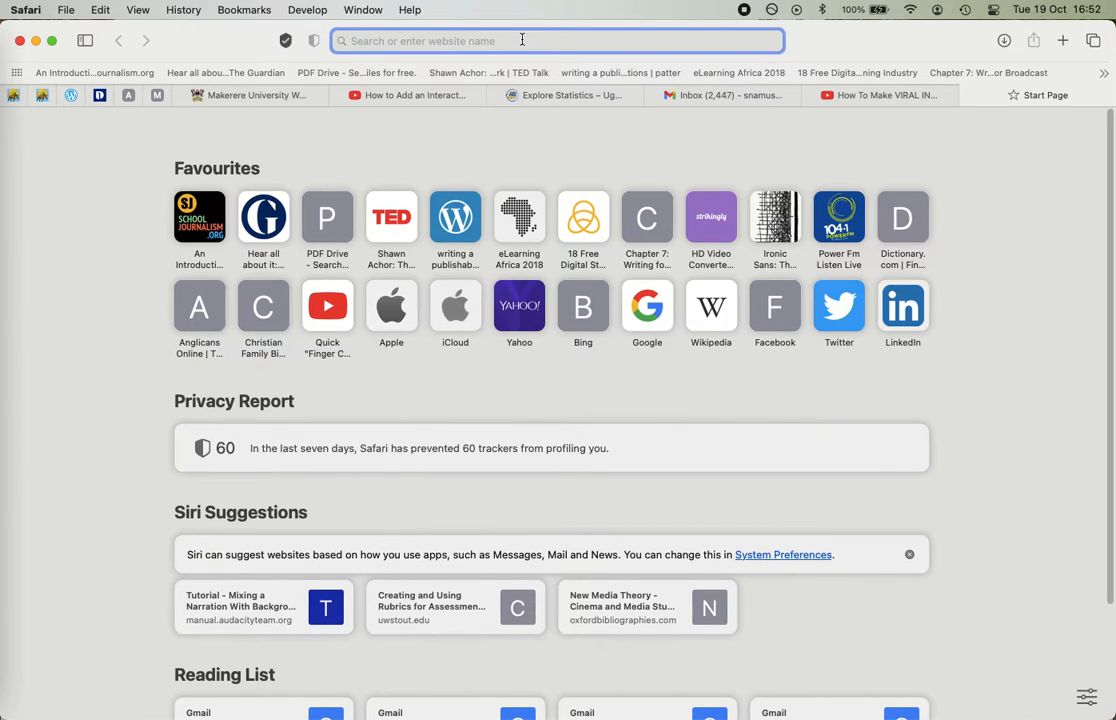
{"action": "type", "text": "canva.com"}
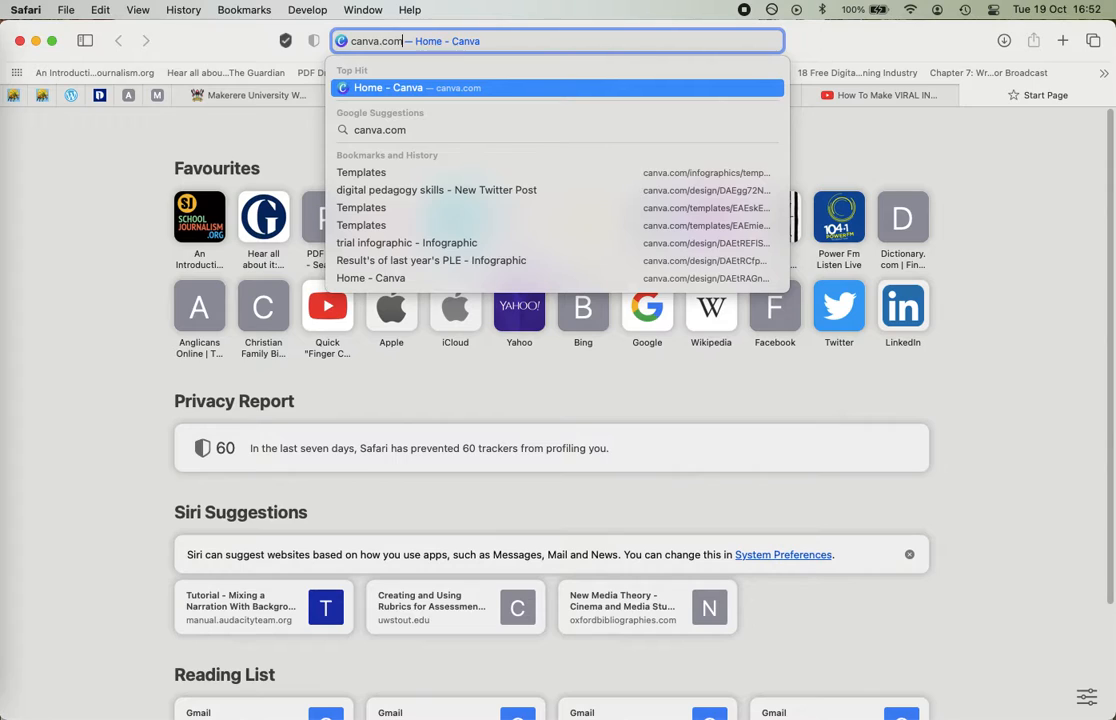
{"action": "key", "text": "Return"}
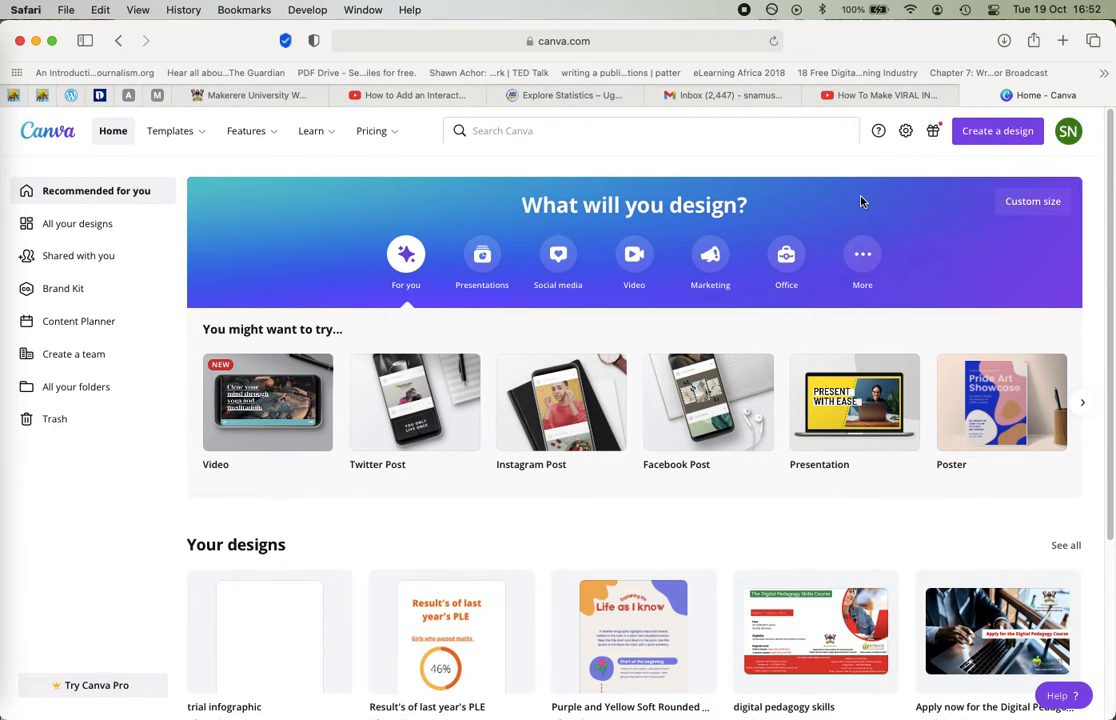
Open the Infographics template collection from the Marketing category.
{"action": "mouse_move", "coordinate": [312, 405]}
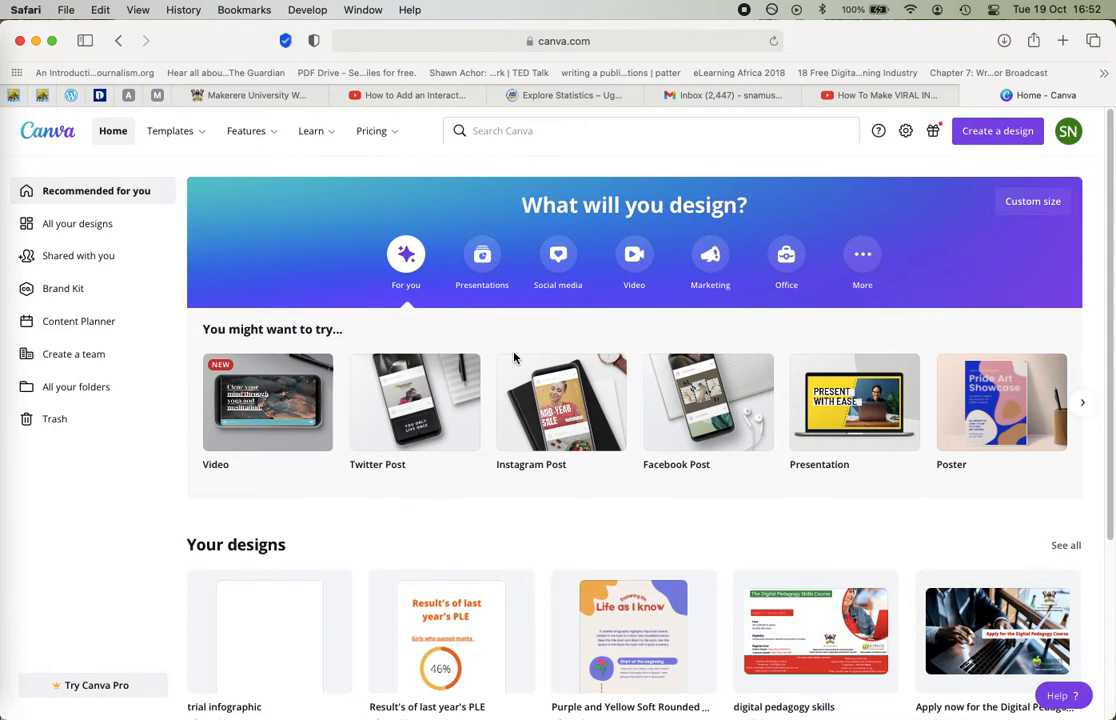
{"action": "mouse_move", "coordinate": [206, 131]}
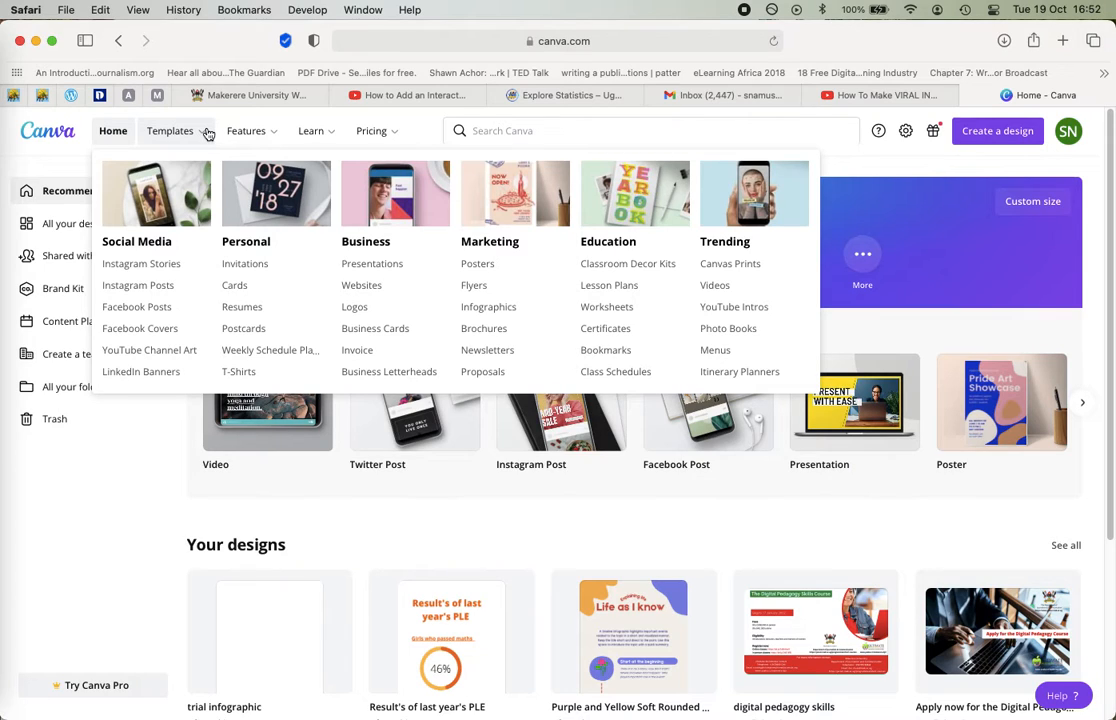
{"action": "mouse_move", "coordinate": [250, 131]}
{"action": "mouse_move", "coordinate": [160, 120]}
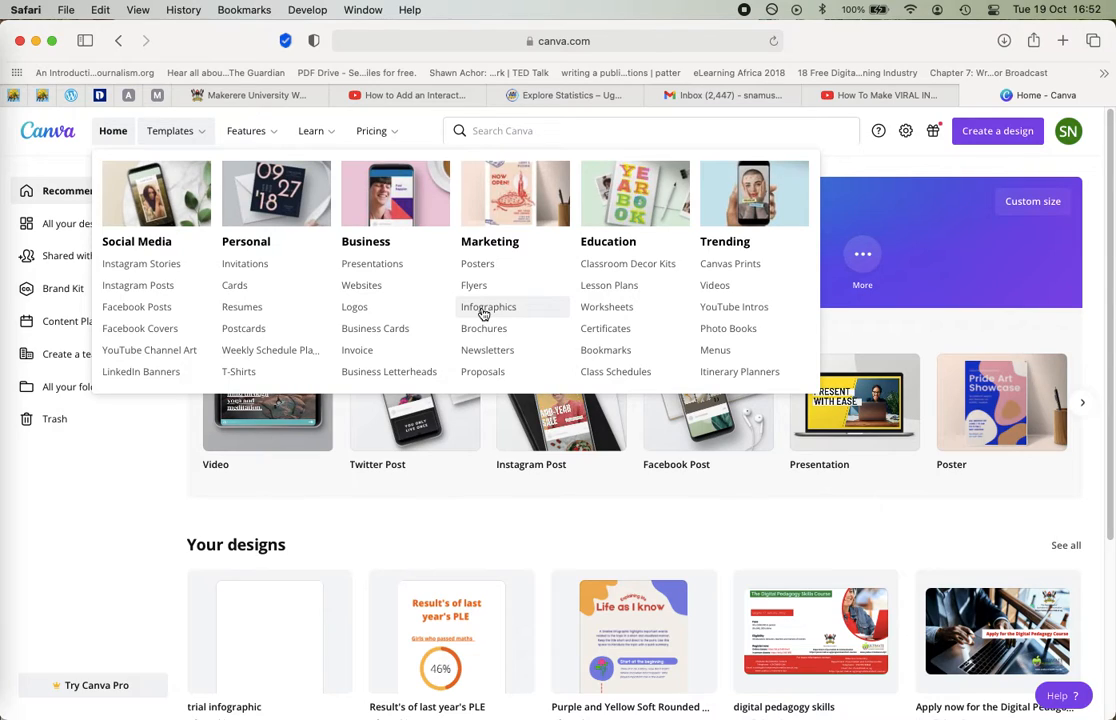
{"action": "left_click", "coordinate": [483, 313]}
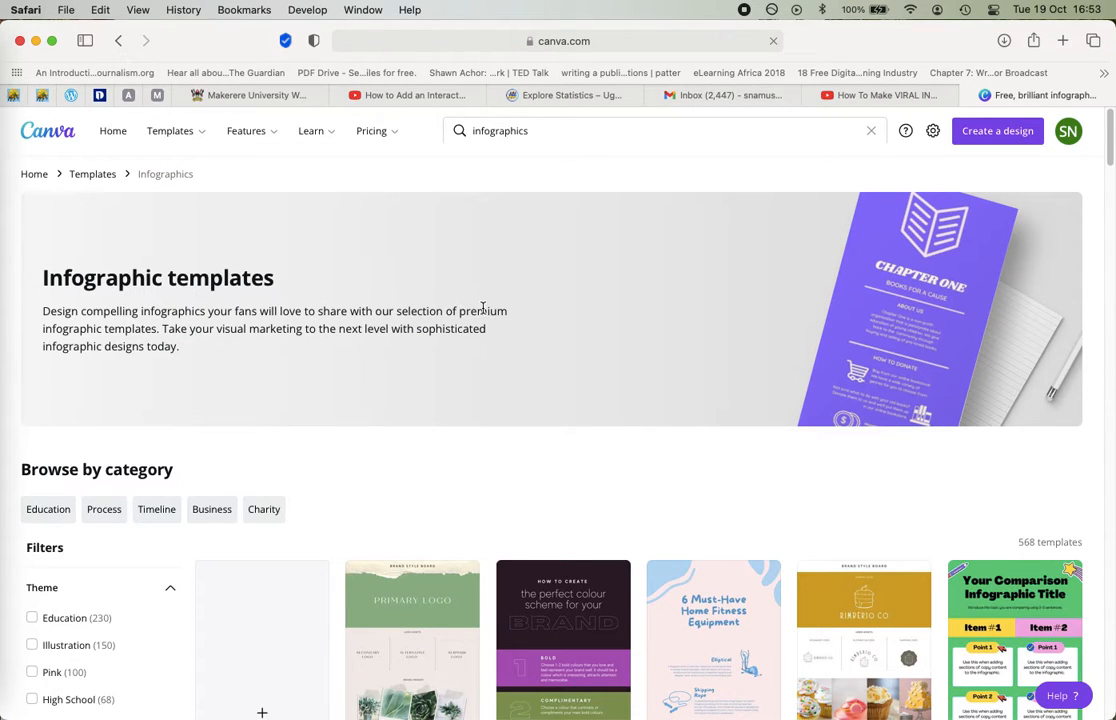
Browse the infographic templates and create a blank infographic design.
{"action": "scroll", "coordinate": [483, 310], "scroll_direction": "down", "scroll_amount": 5}
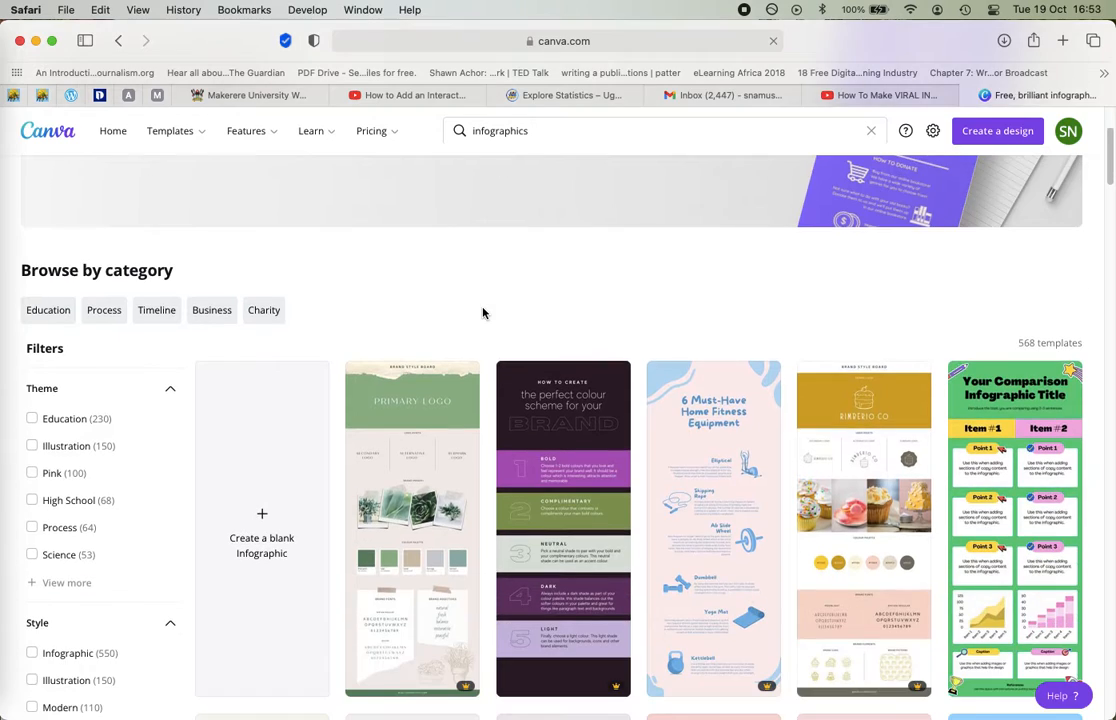
{"action": "scroll", "coordinate": [483, 313], "scroll_direction": "down", "scroll_amount": 3}
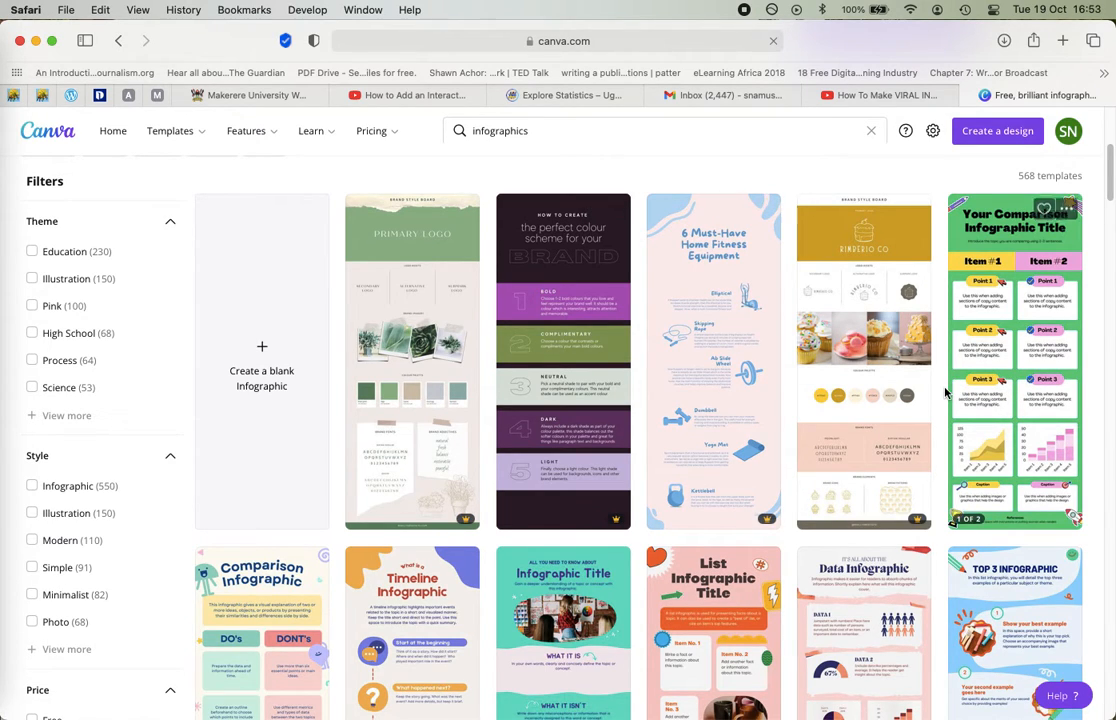
{"action": "scroll", "coordinate": [932, 393], "scroll_direction": "down", "scroll_amount": 10}
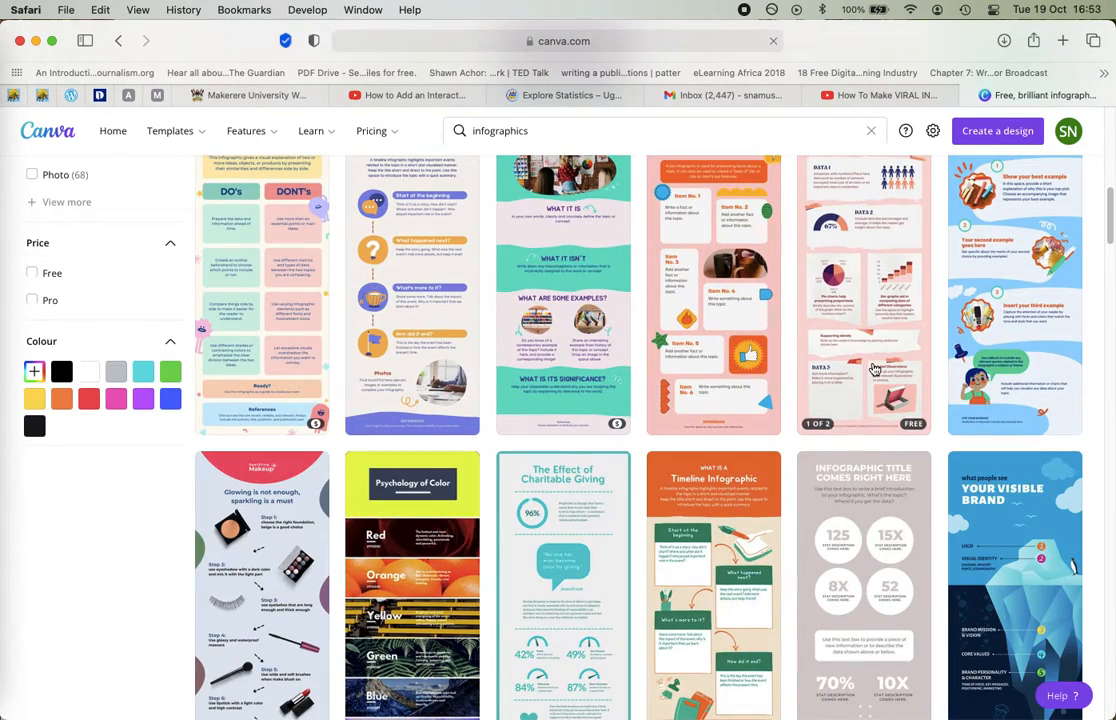
{"action": "scroll", "coordinate": [874, 369], "scroll_direction": "up", "scroll_amount": 4}
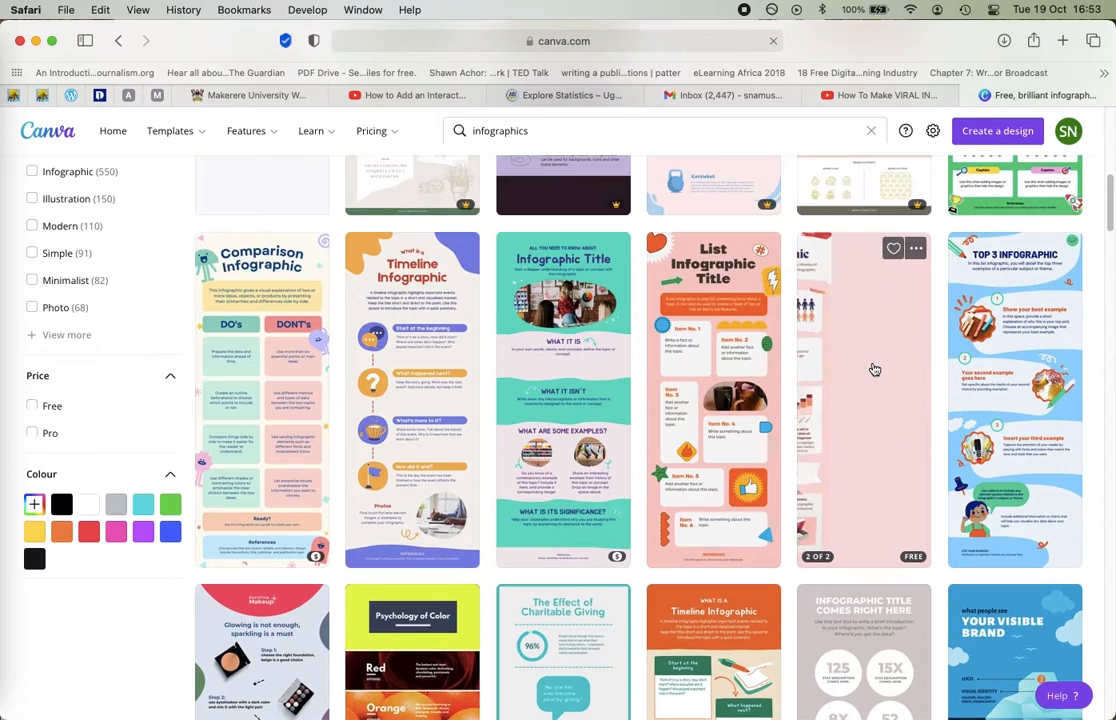
{"action": "scroll", "coordinate": [581, 352], "scroll_direction": "up", "scroll_amount": 5}
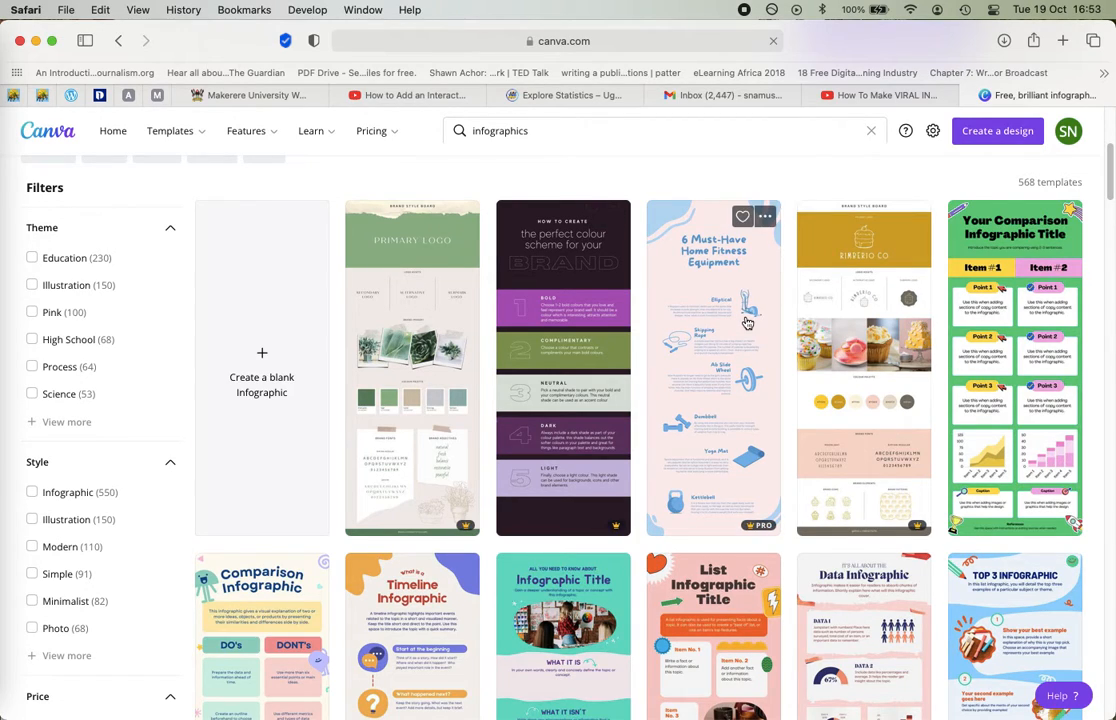
{"action": "left_click", "coordinate": [262, 360]}
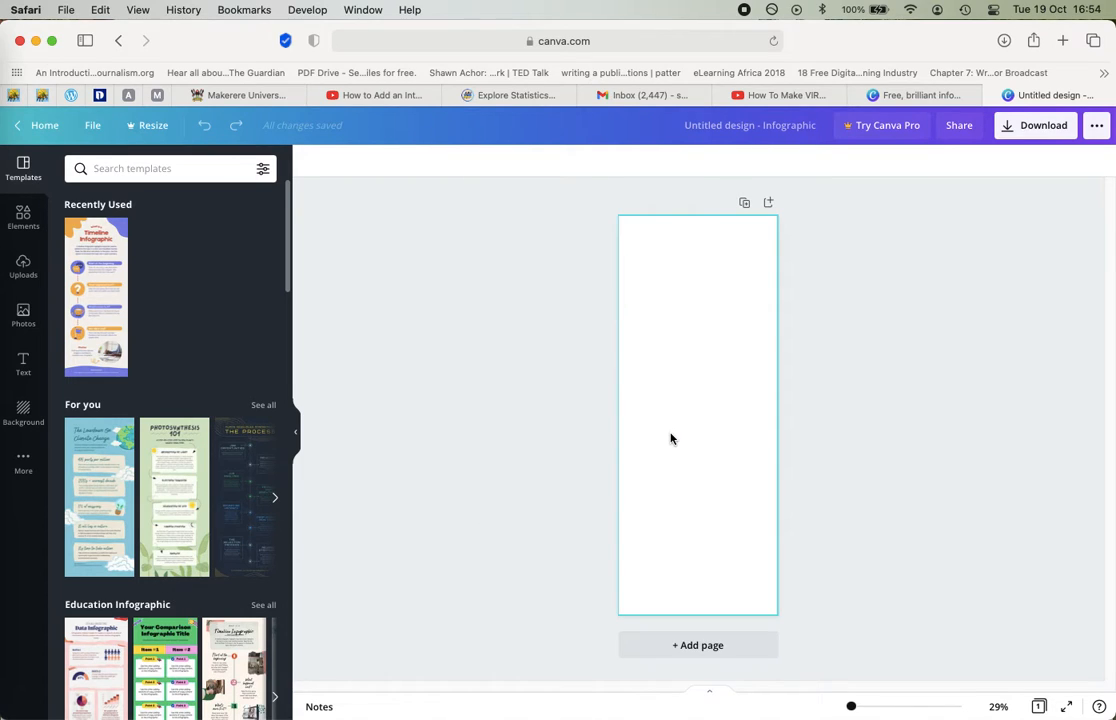
Set the blank page's background to the default yellow colour.
{"action": "left_click", "coordinate": [676, 468]}
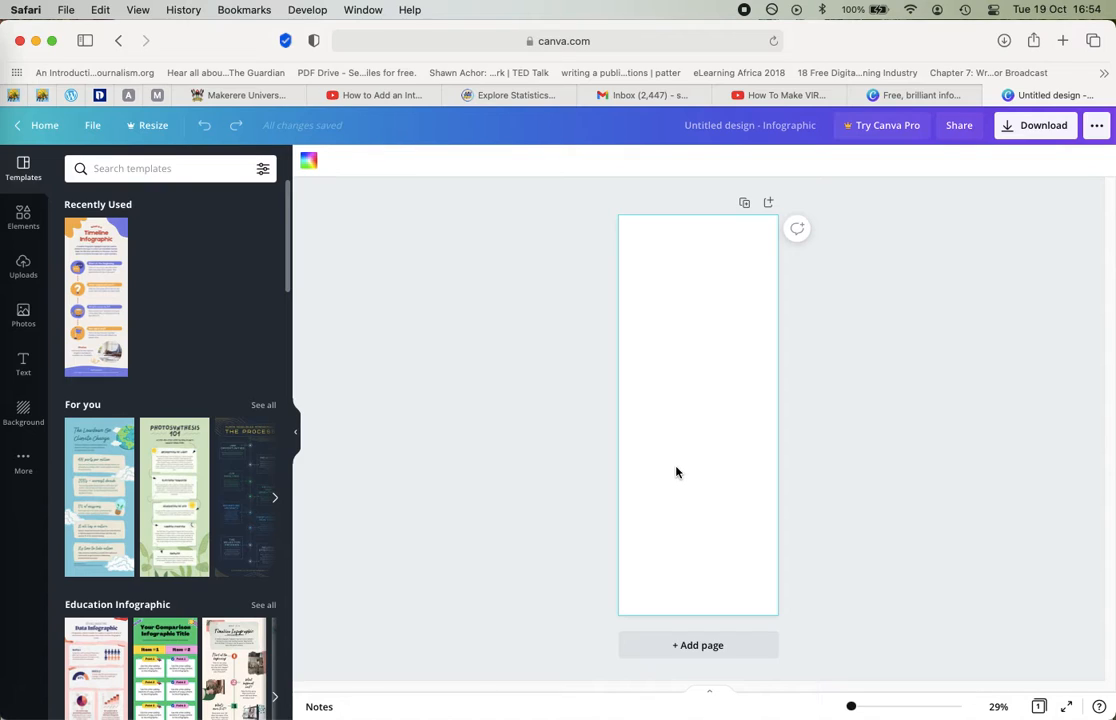
{"action": "left_click", "coordinate": [308, 164]}
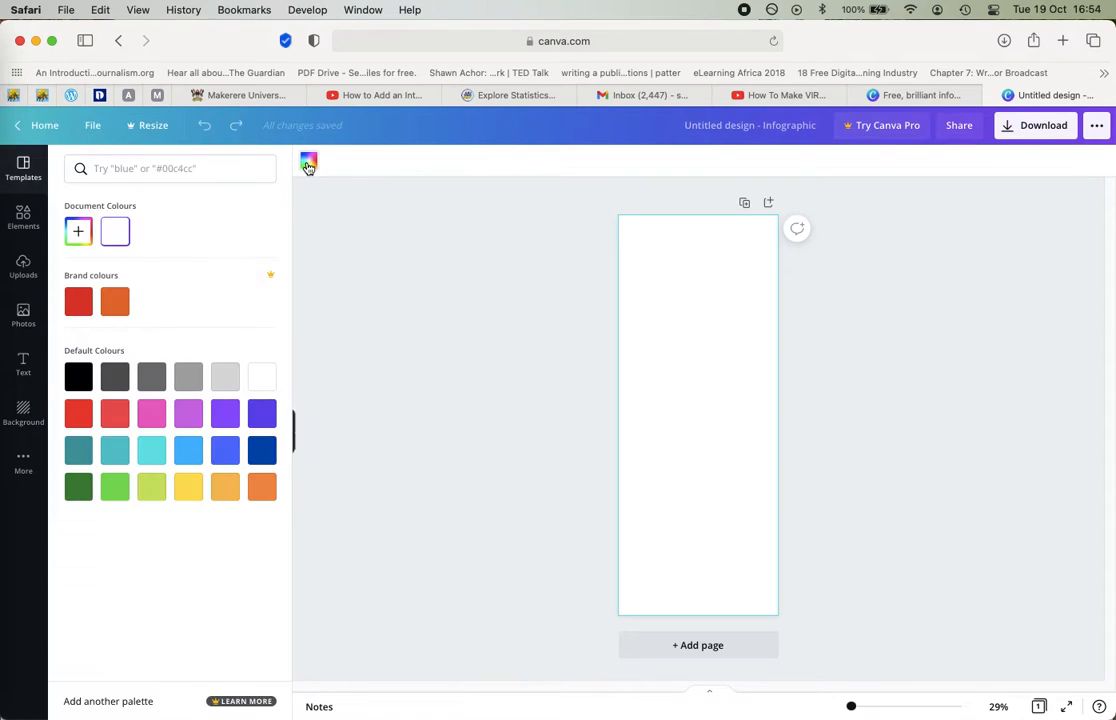
{"action": "left_click", "coordinate": [229, 491]}
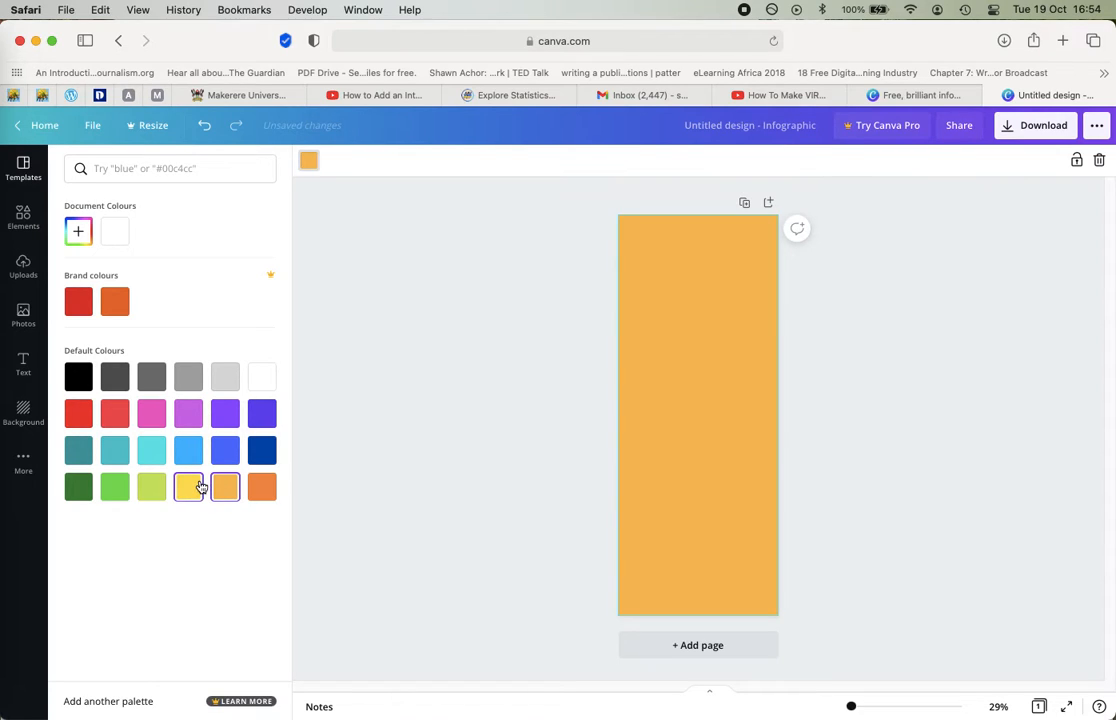
{"action": "left_click", "coordinate": [188, 487]}
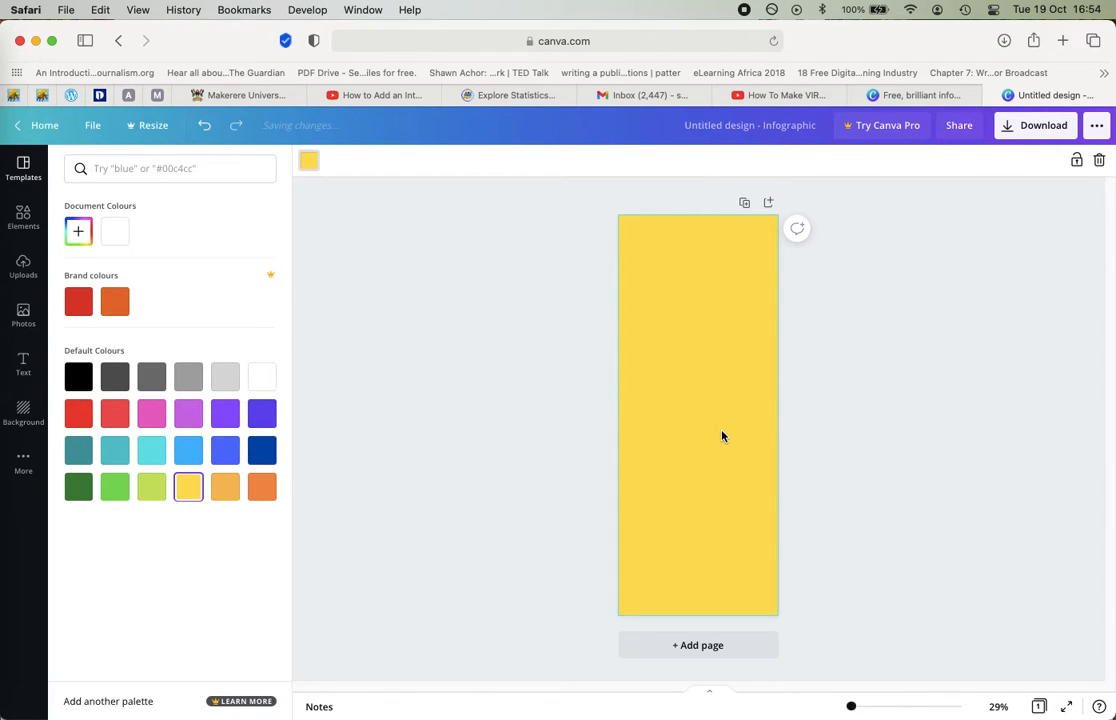
{"action": "scroll", "coordinate": [825, 457], "scroll_direction": "down", "scroll_amount": 5}
{"action": "scroll", "coordinate": [825, 457], "scroll_direction": "up", "scroll_amount": 5}
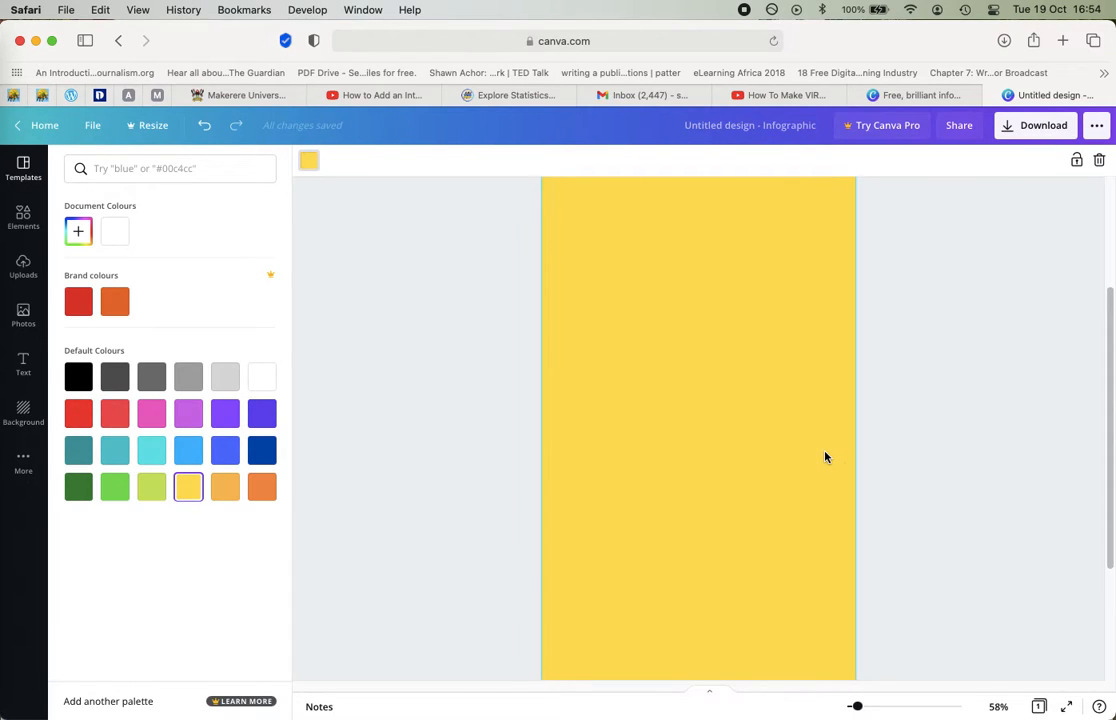
{"action": "scroll", "coordinate": [825, 457], "scroll_direction": "up", "scroll_amount": 1}
{"action": "scroll", "coordinate": [825, 457], "scroll_direction": "down", "scroll_amount": 3}
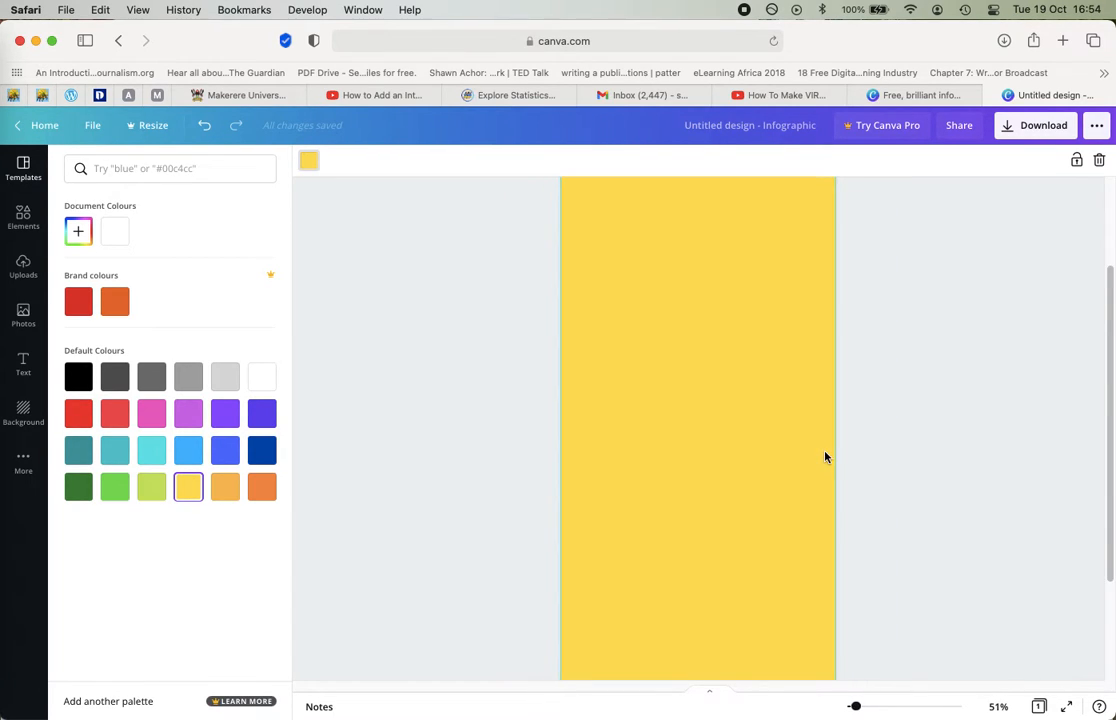
{"action": "scroll", "coordinate": [825, 457], "scroll_direction": "up", "scroll_amount": 2}
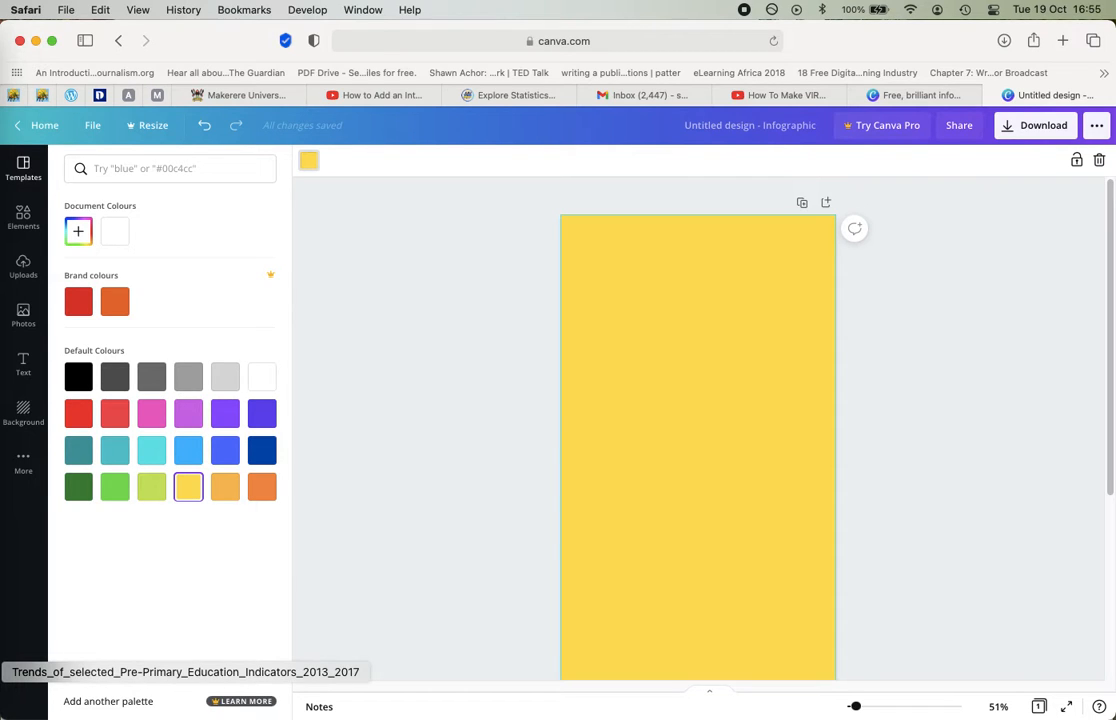
Switch to the Trends_of_selected_Pre-Primary_Education_Indicators_2013_2017 workbook in Excel and copy the title text of cell A1 on Sheet2.
{"action": "left_click", "coordinate": [4, 672]}
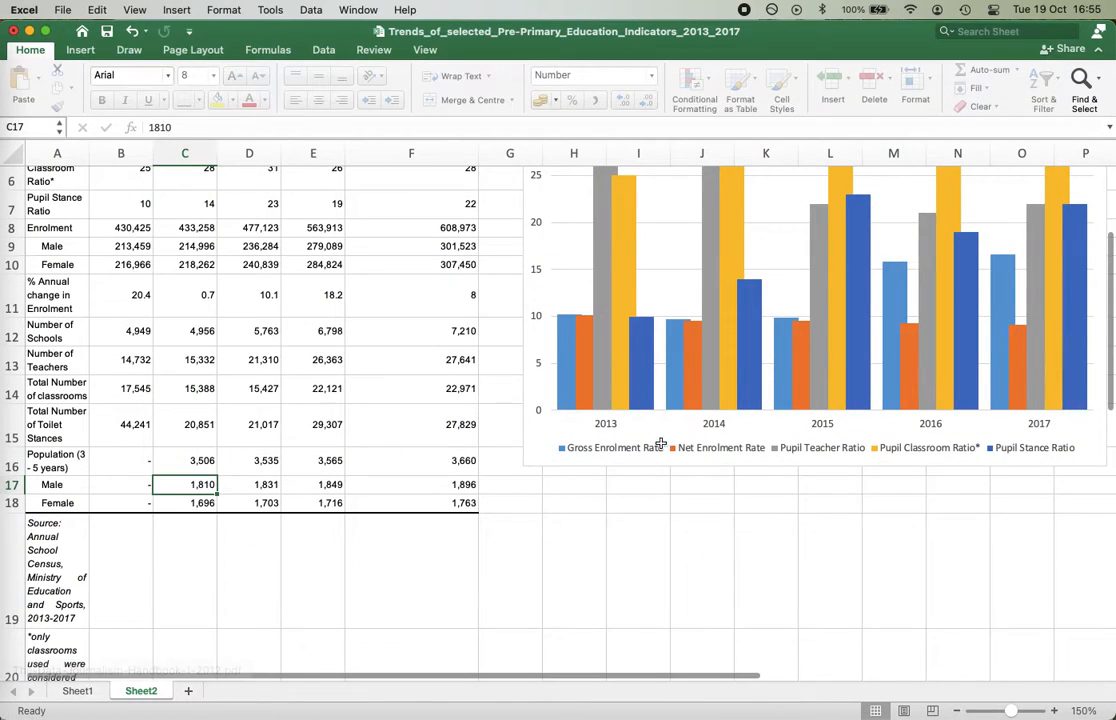
{"action": "scroll", "coordinate": [527, 365], "scroll_direction": "up", "scroll_amount": 5}
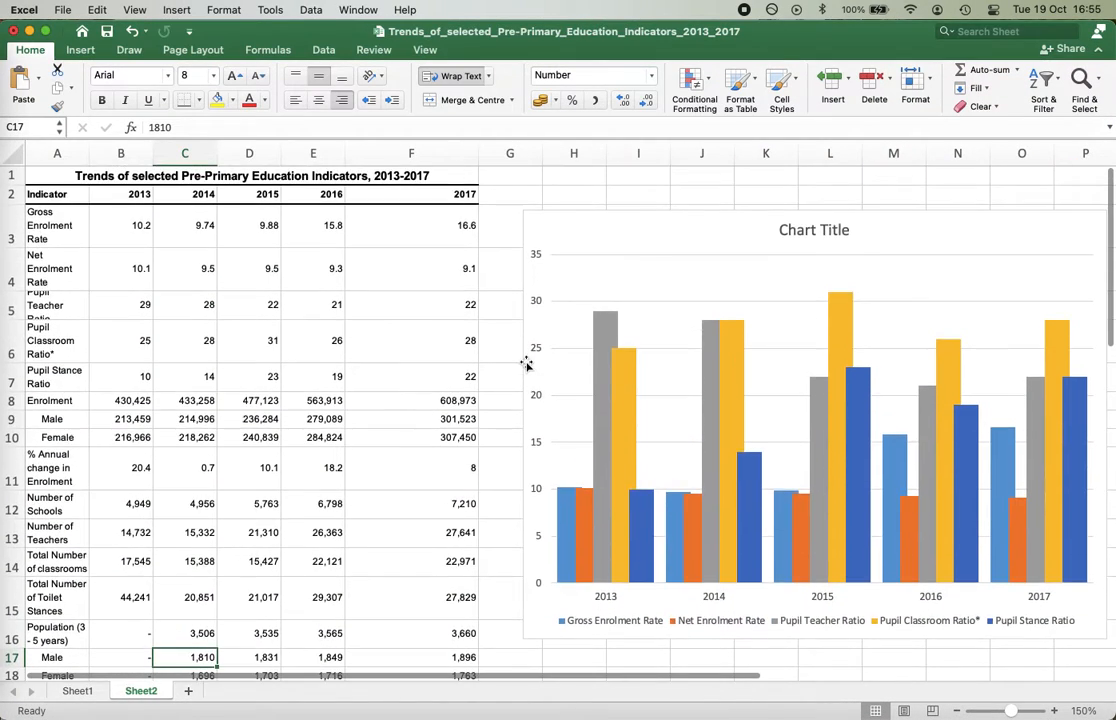
{"action": "left_click", "coordinate": [186, 172]}
{"action": "left_click", "coordinate": [245, 127]}
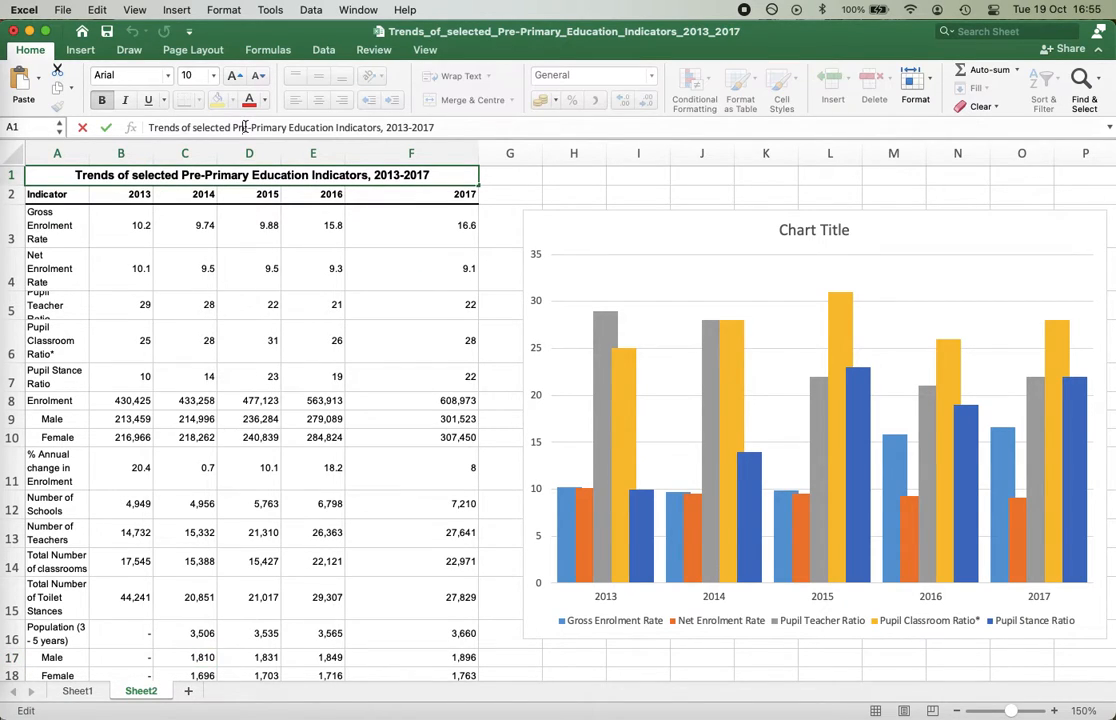
{"action": "key", "text": "super+a"}
{"action": "key", "text": "super+c"}
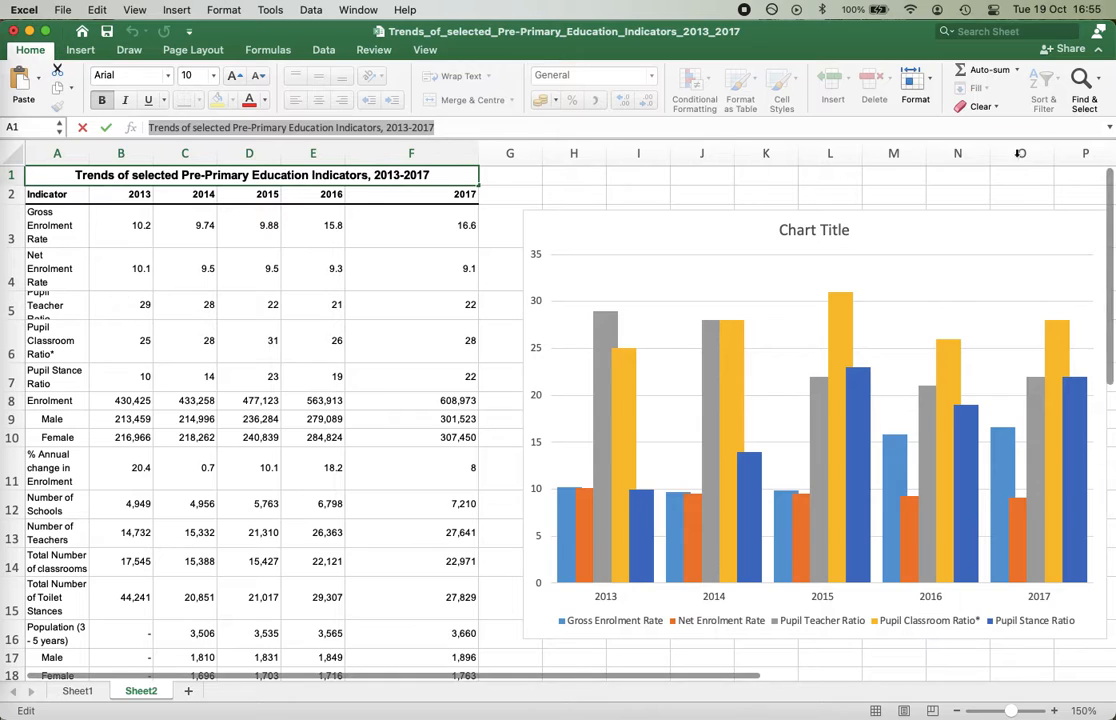
Return to the Canva design, add the copied title as a subheading and place it at the top of the yellow page.
{"action": "left_click", "coordinate": [28, 31]}
{"action": "left_click", "coordinate": [598, 309]}
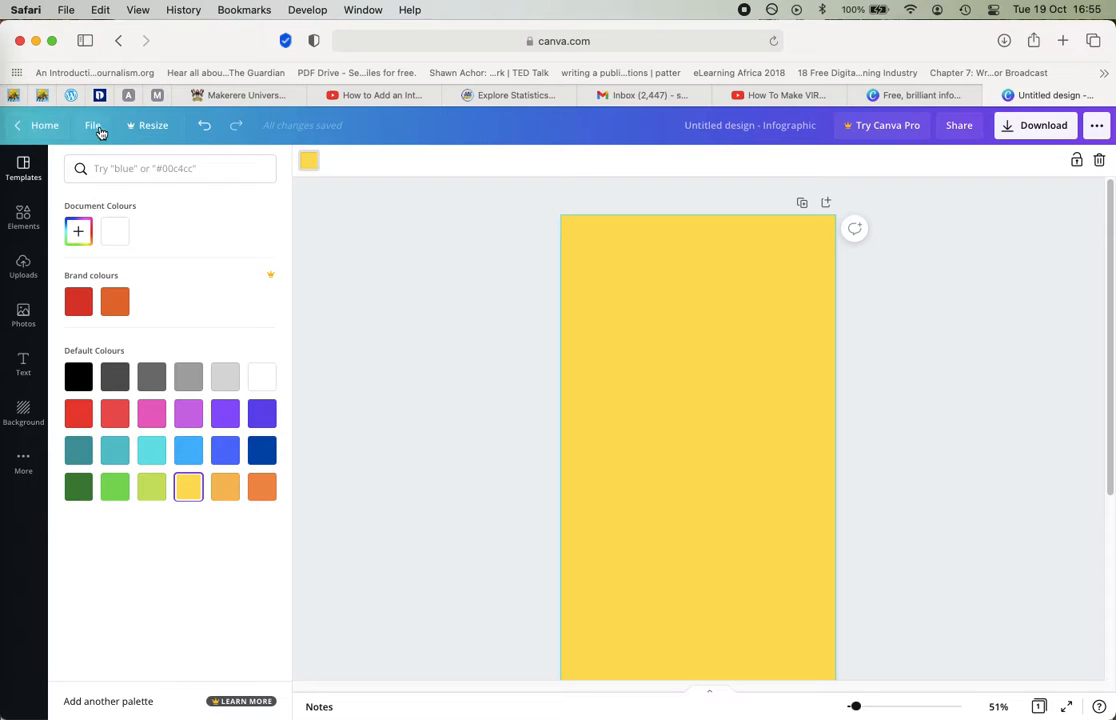
{"action": "left_click", "coordinate": [24, 364]}
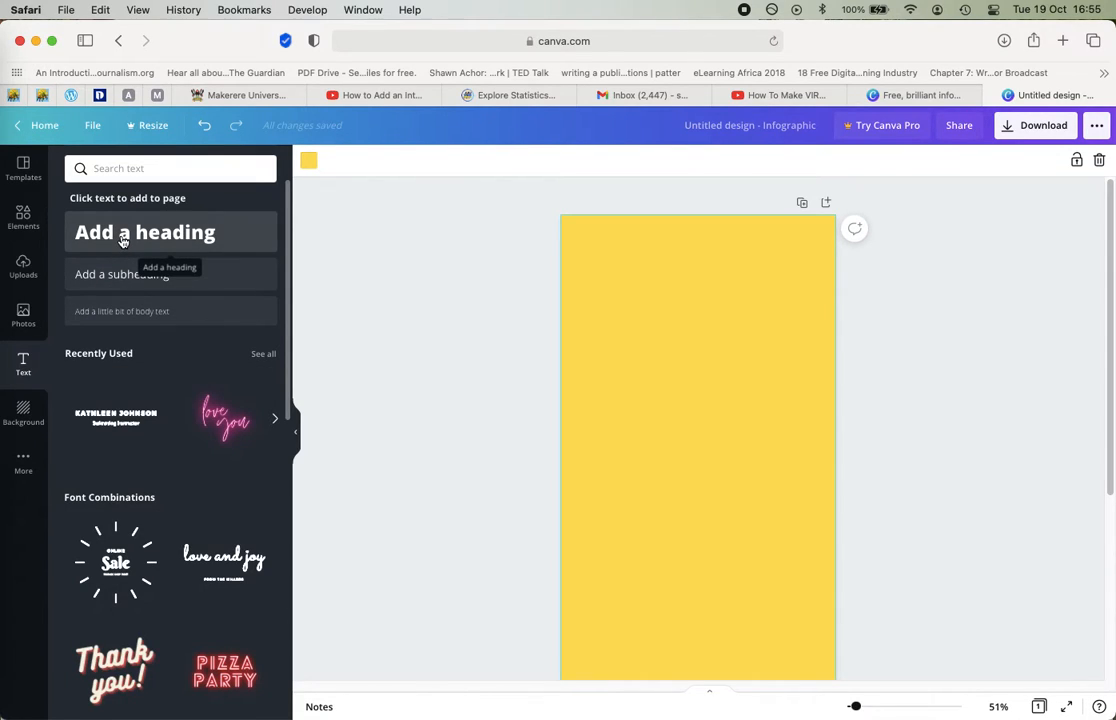
{"action": "left_click", "coordinate": [112, 274]}
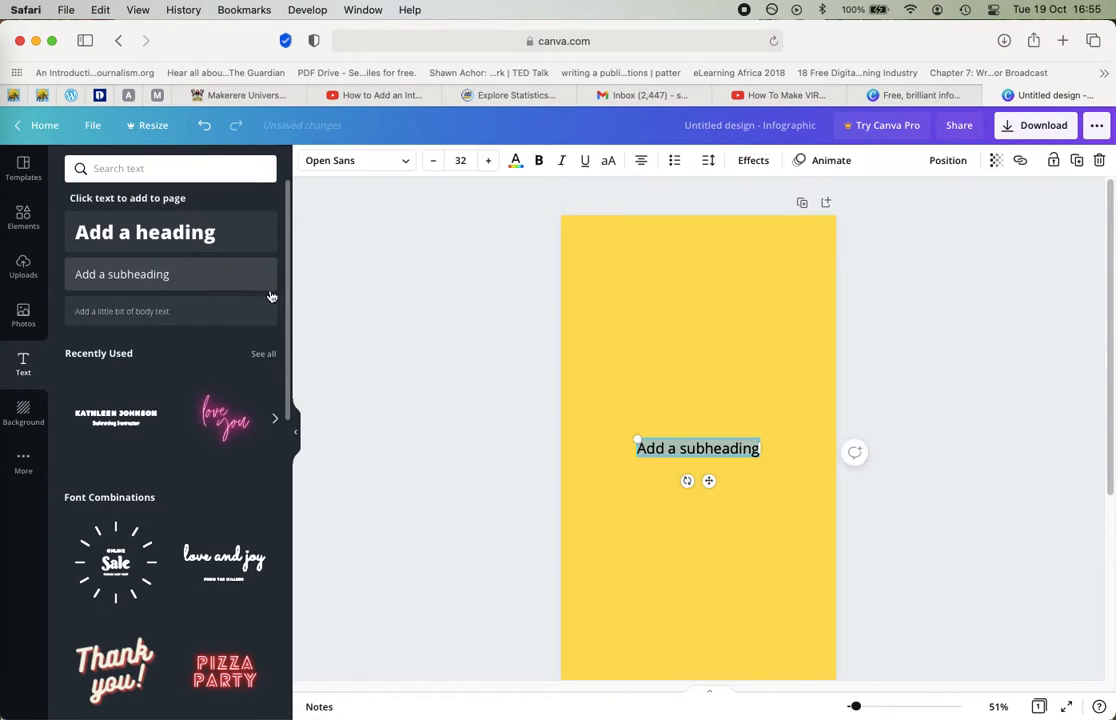
{"action": "key", "text": "super+v"}
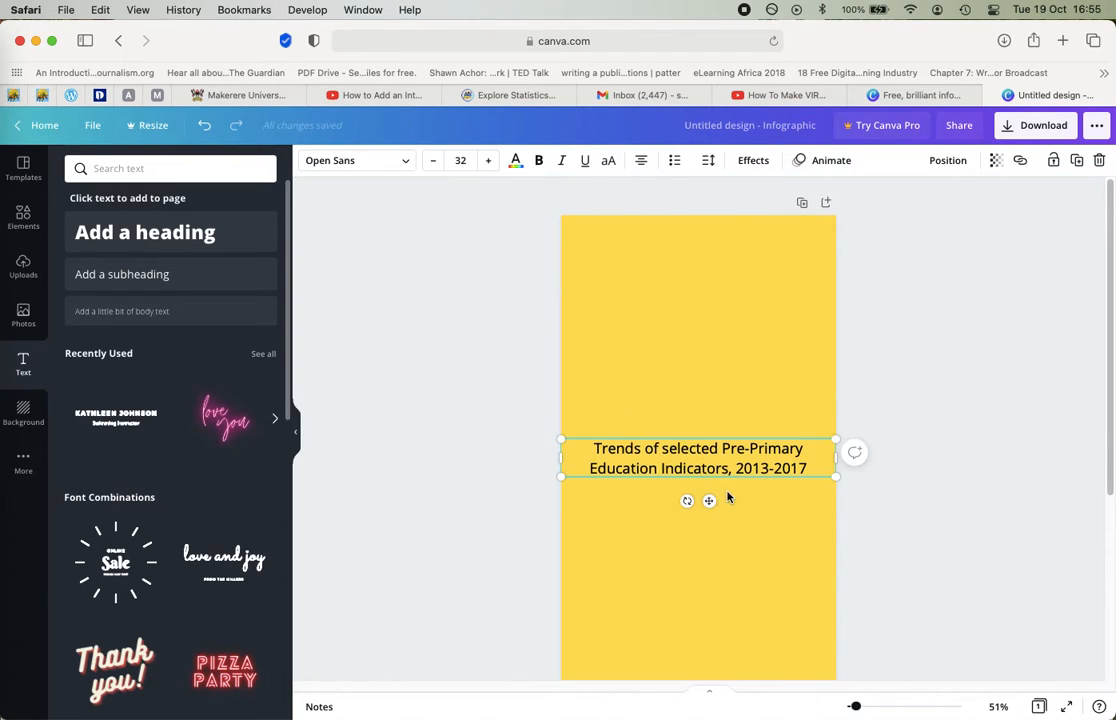
{"action": "left_click_drag", "start_coordinate": [710, 498], "coordinate": [713, 294]}
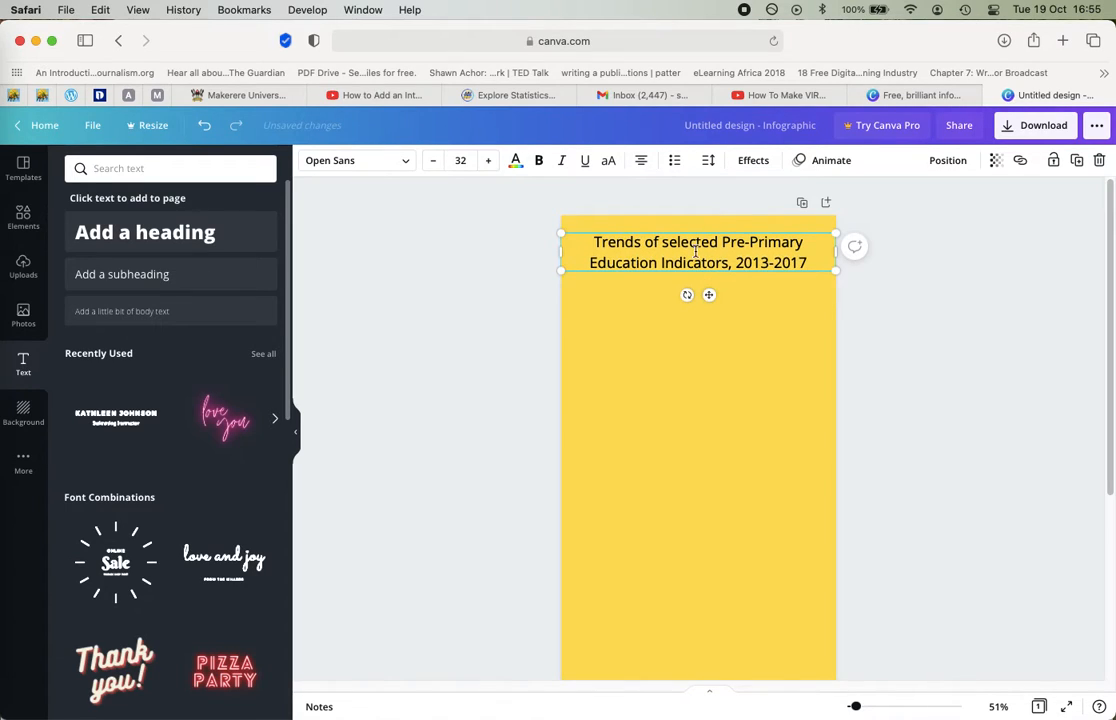
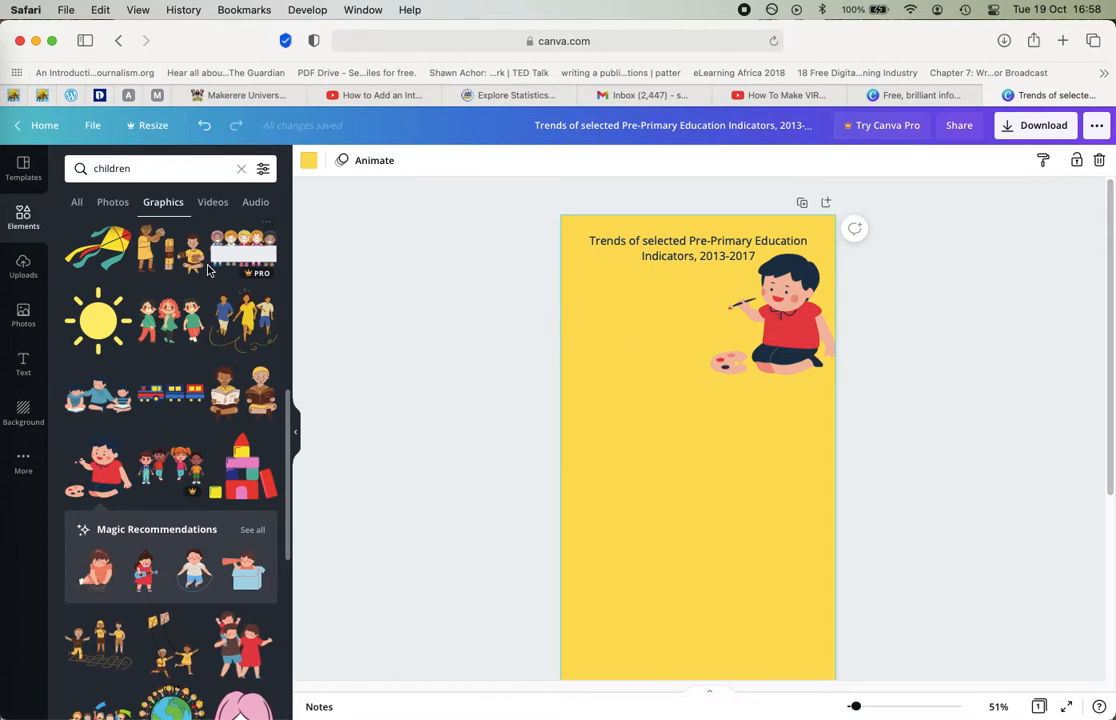
{"action": "left_click", "coordinate": [111, 160]}
{"action": "type", "text": "line"}
{"action": "key", "text": "BackSpace"}
{"action": "key", "text": "BackSpace"}
{"action": "key", "text": "BackSpace"}
{"action": "key", "text": "BackSpace"}
{"action": "key", "text": "BackSpace"}
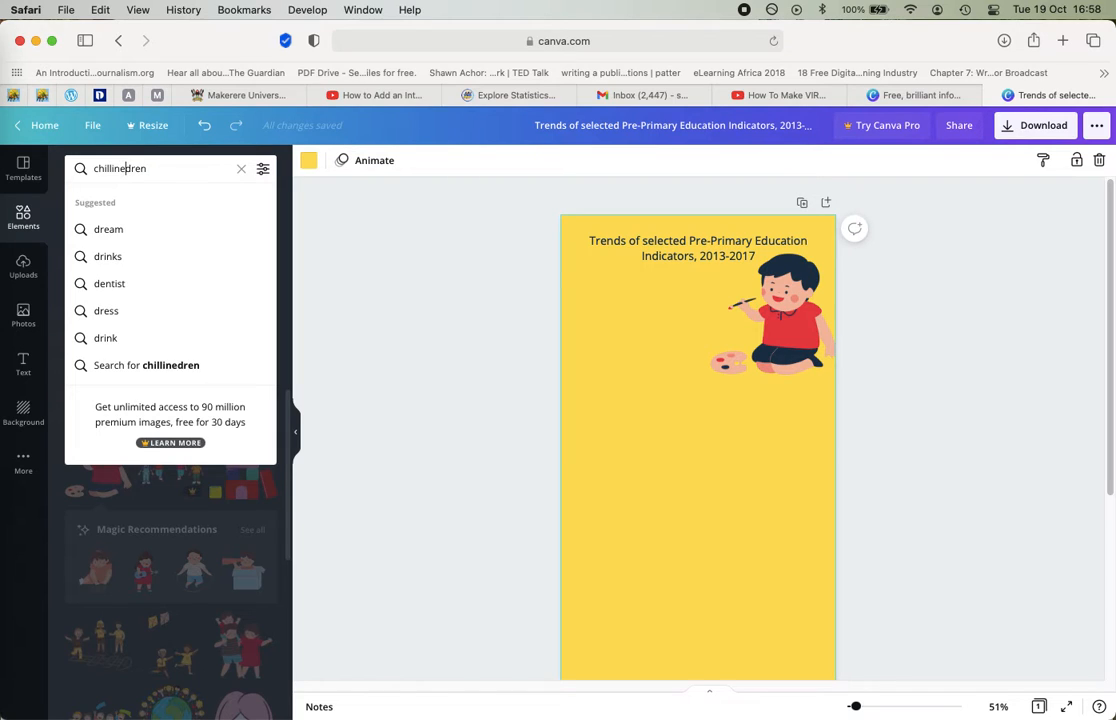
Search the graphics elements for "line" and browse the available line designs.
{"action": "double_click", "coordinate": [123, 168]}
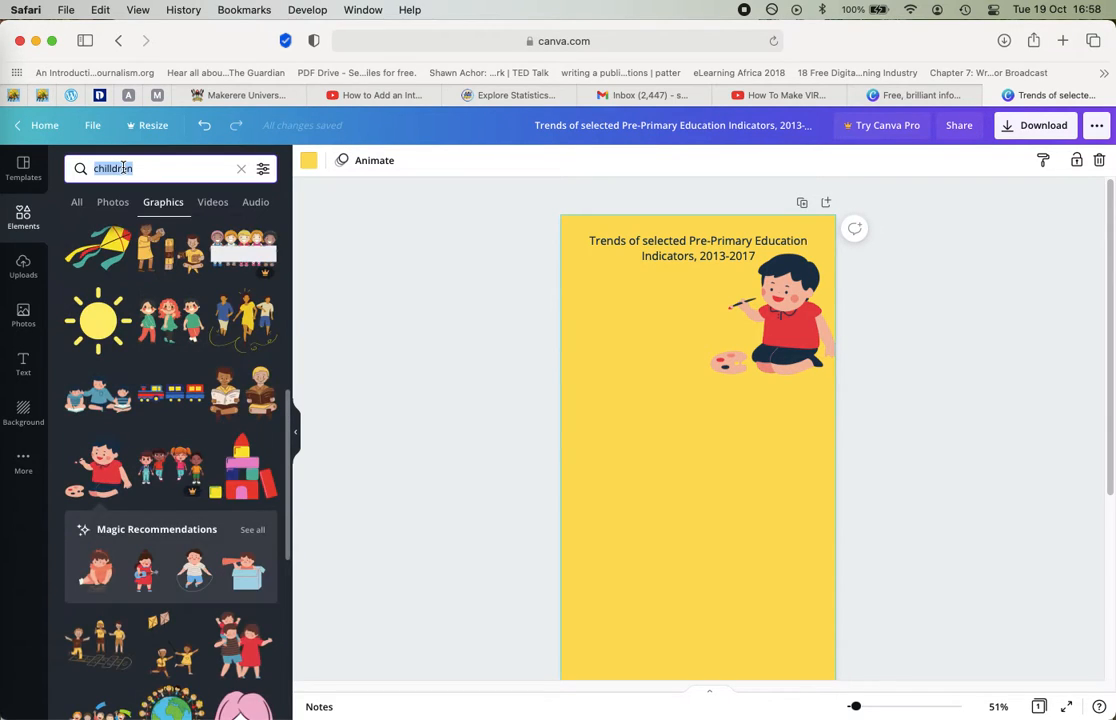
{"action": "type", "text": "lines"}
{"action": "key", "text": "BackSpace"}
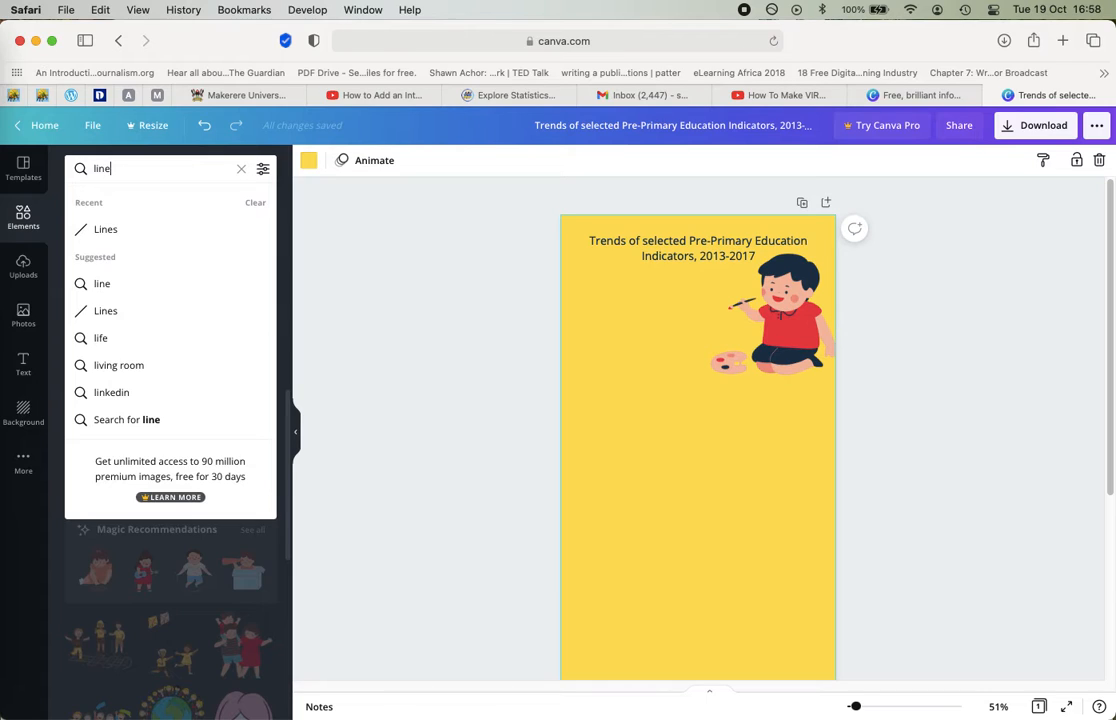
{"action": "key", "text": "Return"}
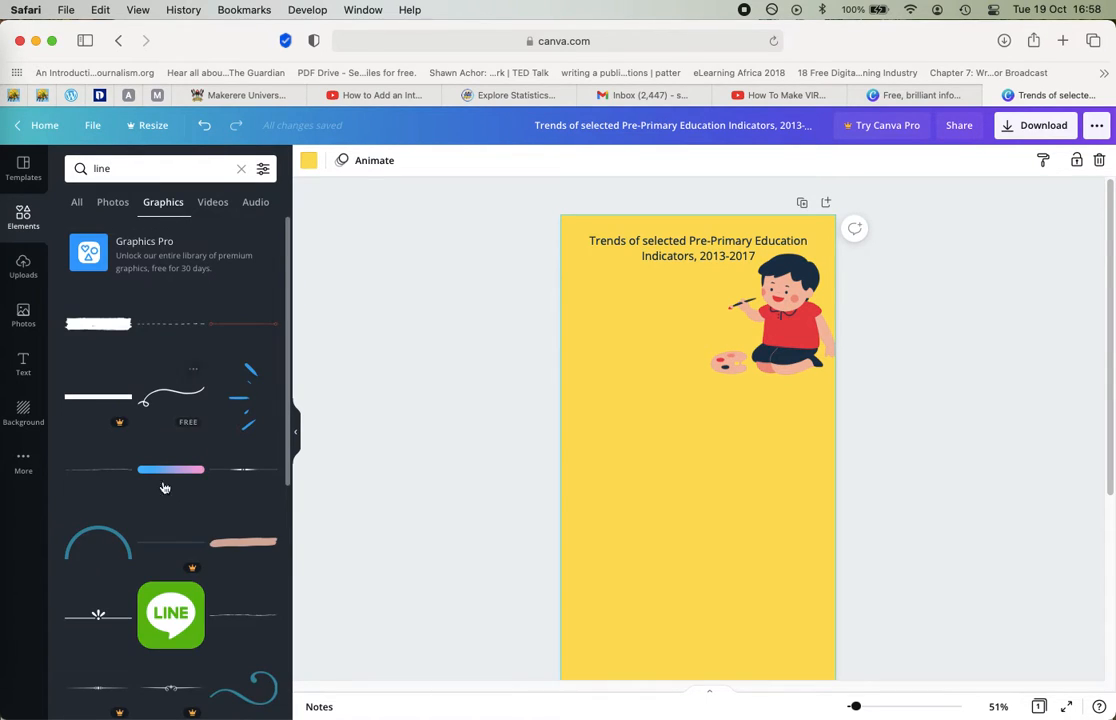
{"action": "scroll", "coordinate": [188, 498], "scroll_direction": "down", "scroll_amount": 5}
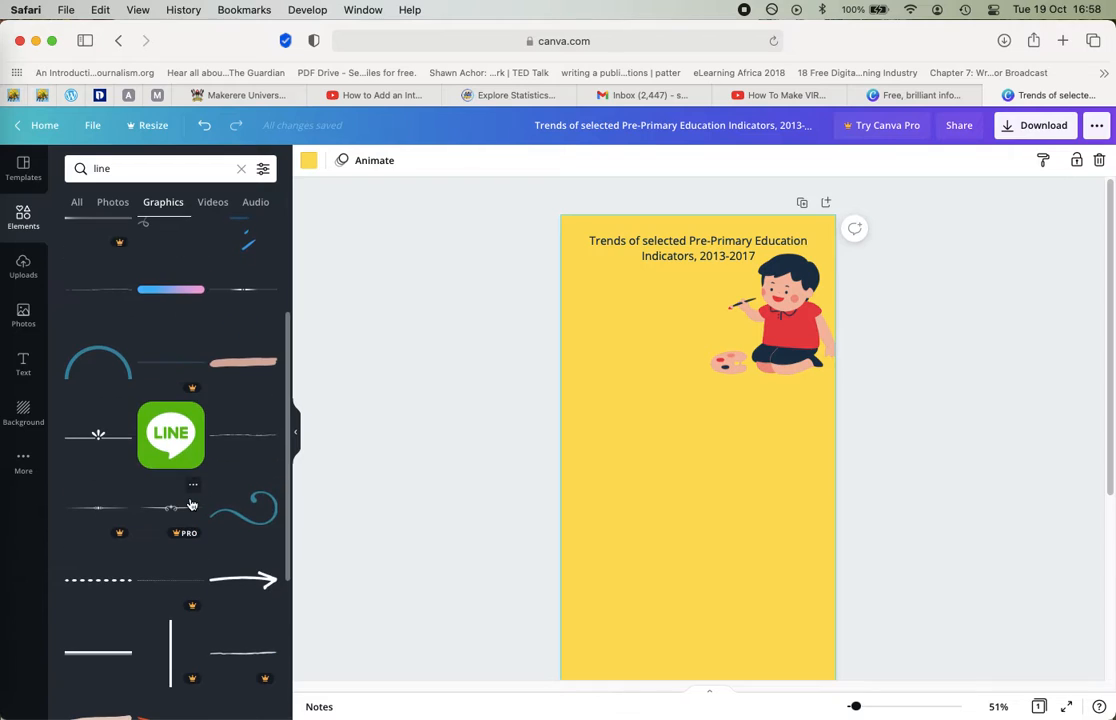
Browse the remaining "line" graphics, search the graphics for "lines" and look through those designs.
{"action": "scroll", "coordinate": [188, 490], "scroll_direction": "down", "scroll_amount": 8}
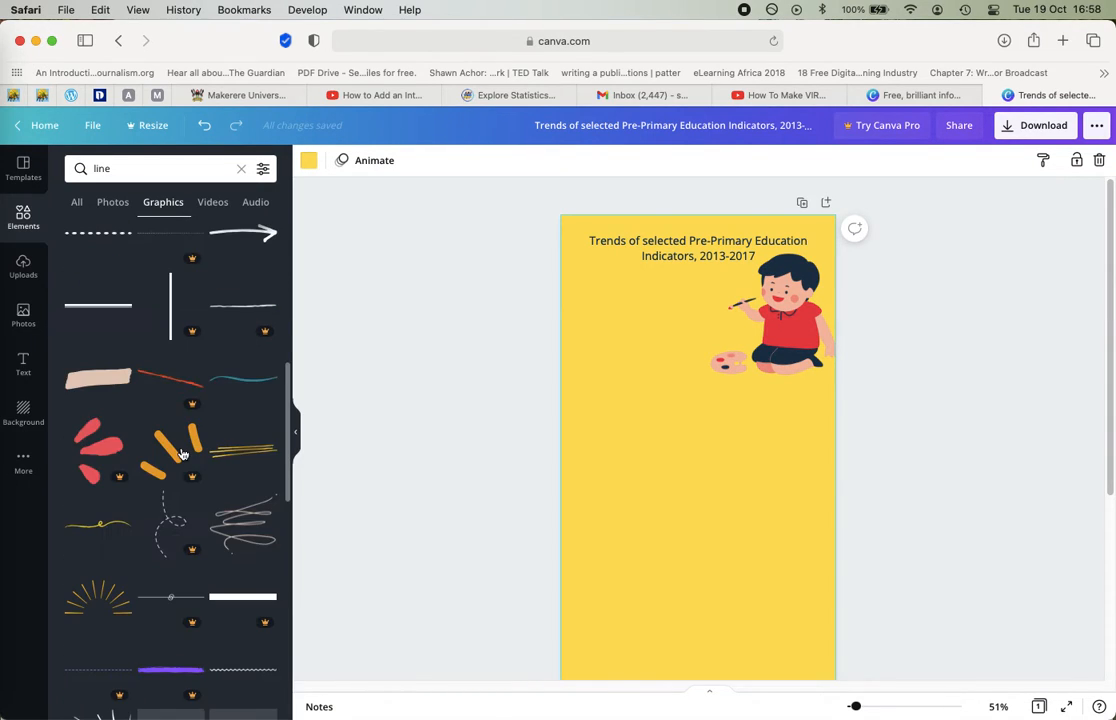
{"action": "left_click", "coordinate": [134, 170]}
{"action": "type", "text": "s"}
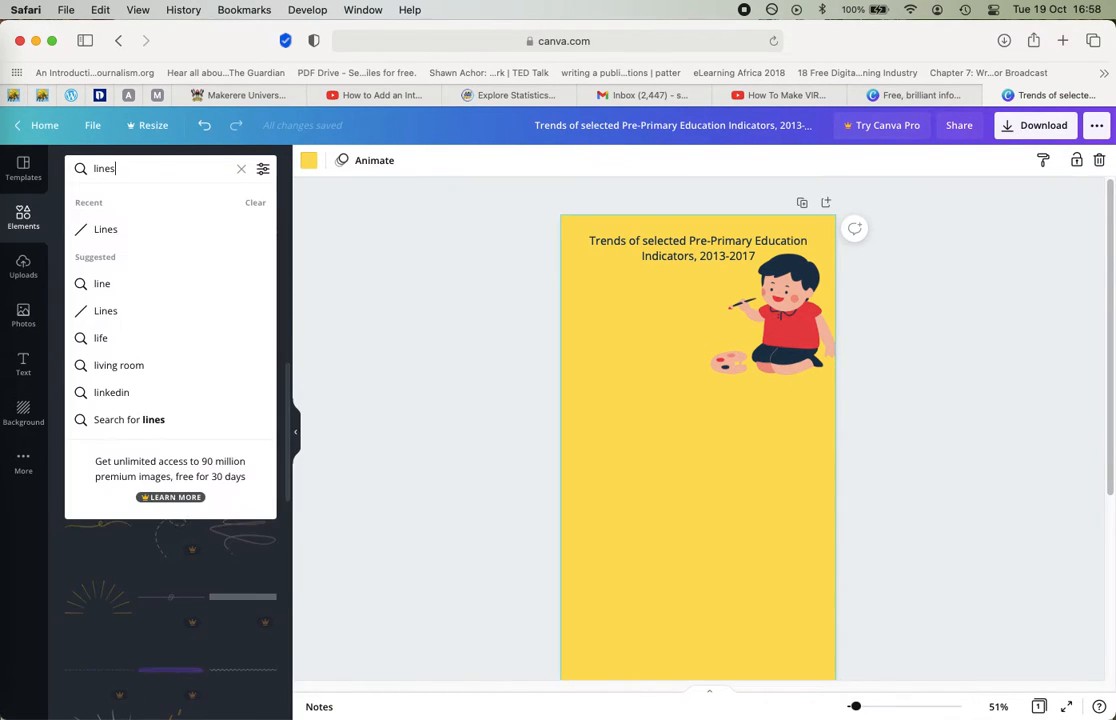
{"action": "key", "text": "Return"}
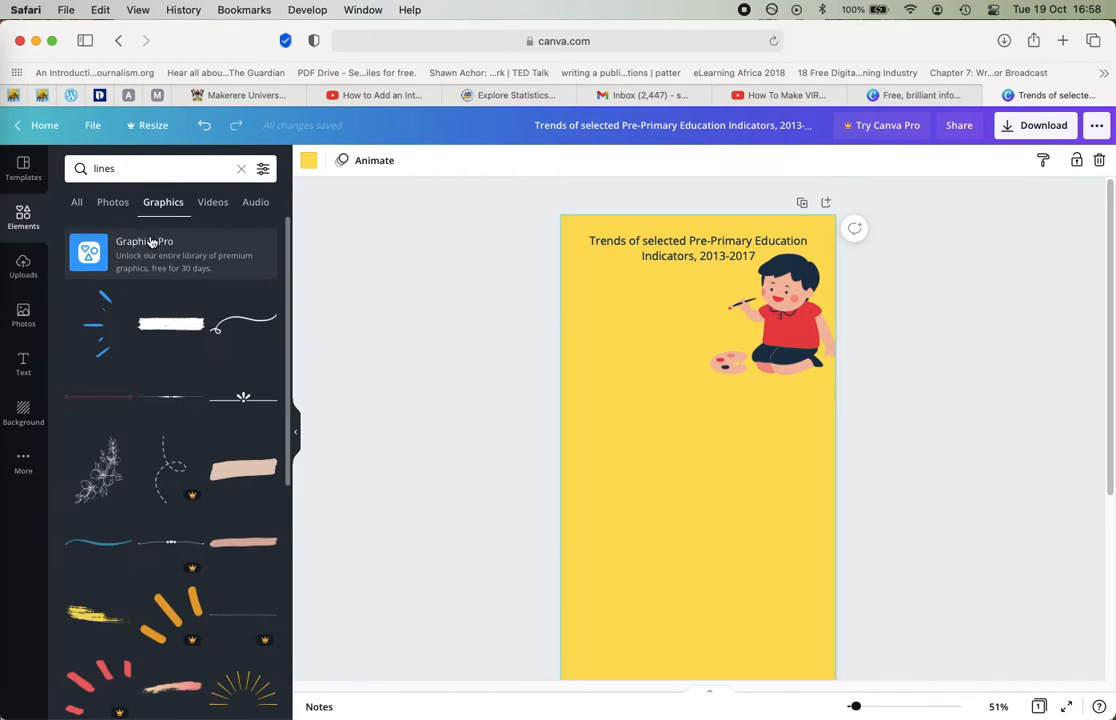
{"action": "scroll", "coordinate": [167, 390], "scroll_direction": "down", "scroll_amount": 3}
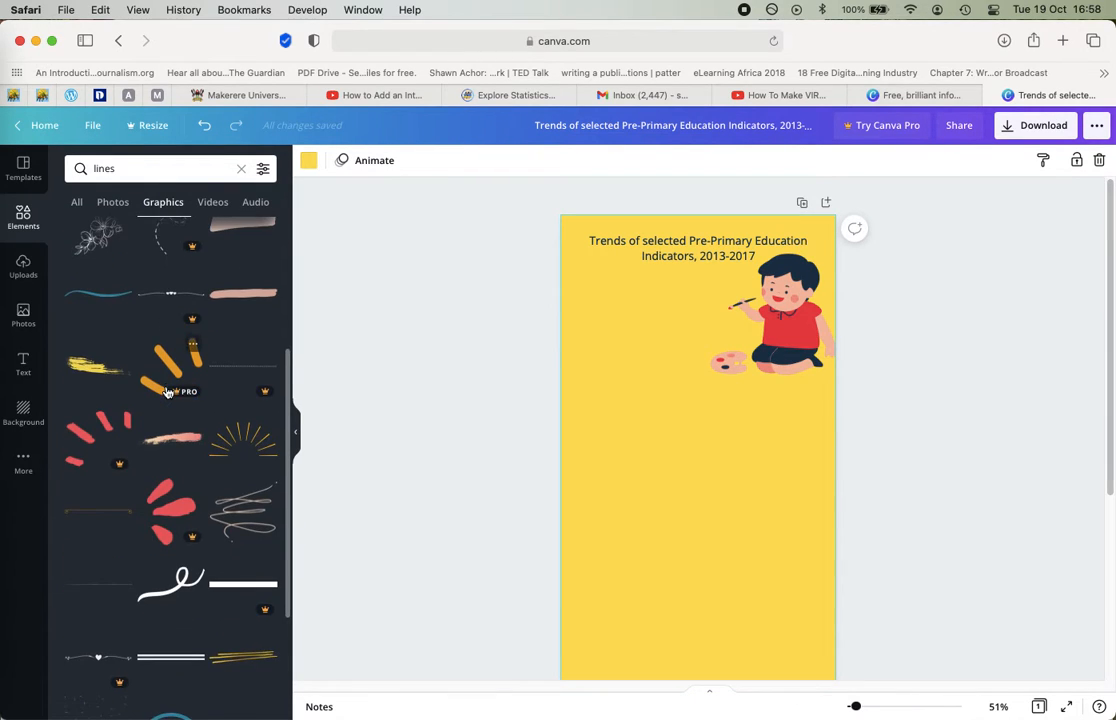
{"action": "scroll", "coordinate": [167, 390], "scroll_direction": "up", "scroll_amount": 3}
{"action": "scroll", "coordinate": [167, 391], "scroll_direction": "down", "scroll_amount": 5}
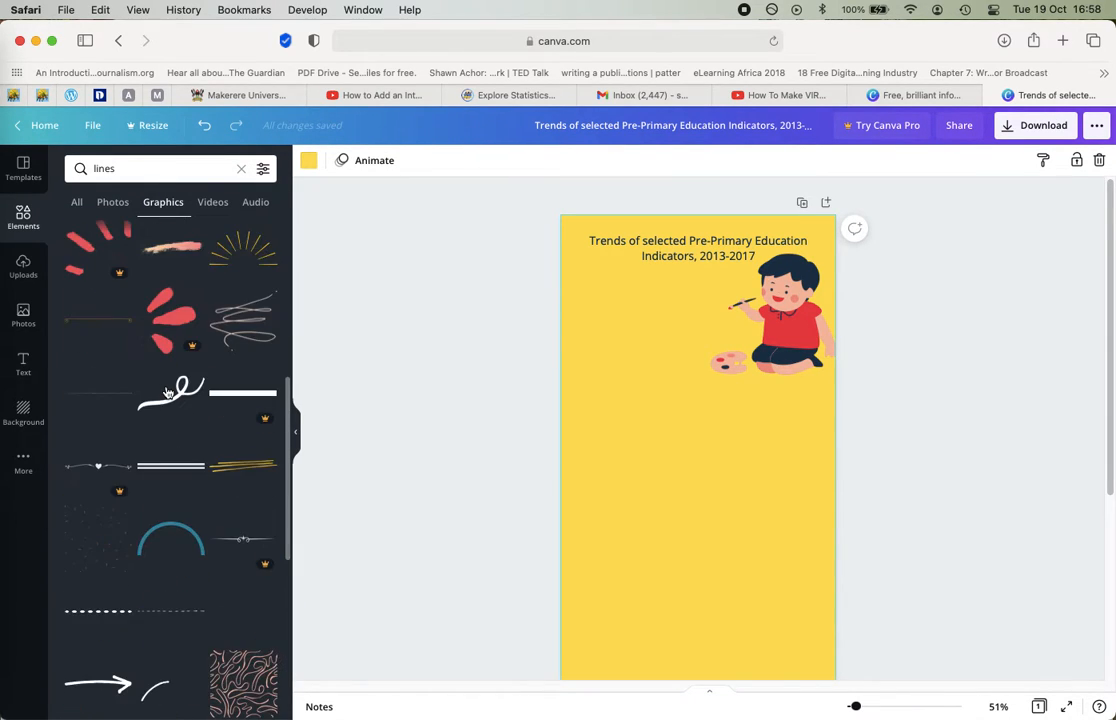
{"action": "scroll", "coordinate": [90, 260], "scroll_direction": "up", "scroll_amount": 3}
Add a plain solid line from all element types, place it just below the boy illustration and colour it dark navy.
{"action": "left_click", "coordinate": [77, 202]}
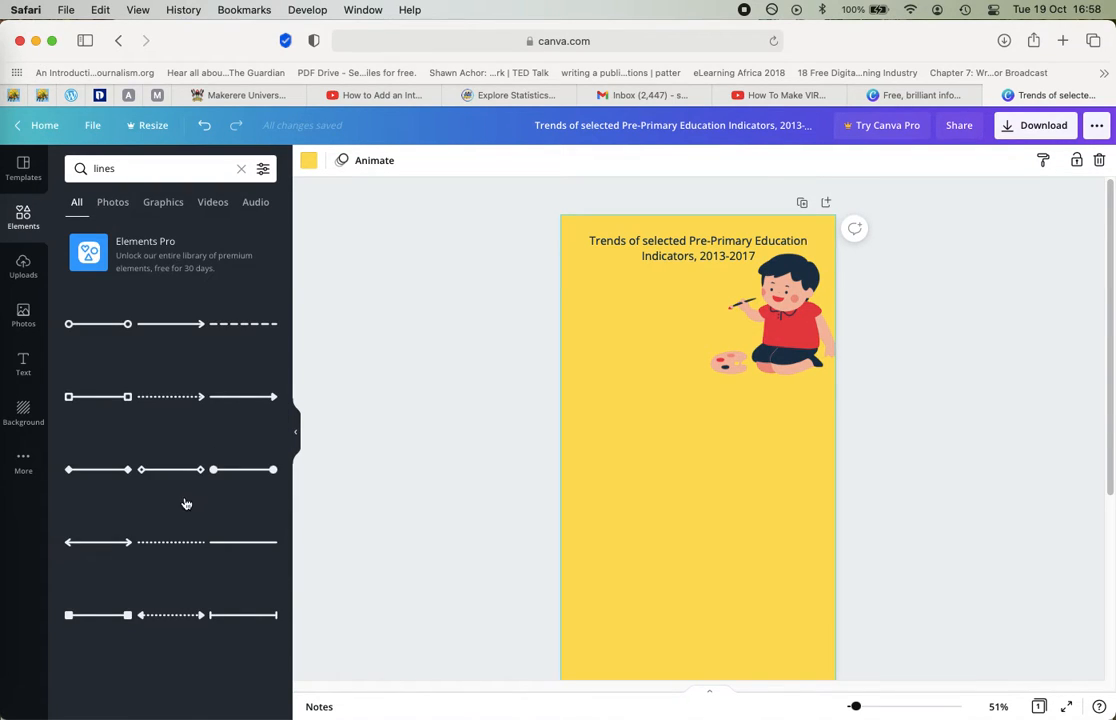
{"action": "left_click", "coordinate": [264, 549]}
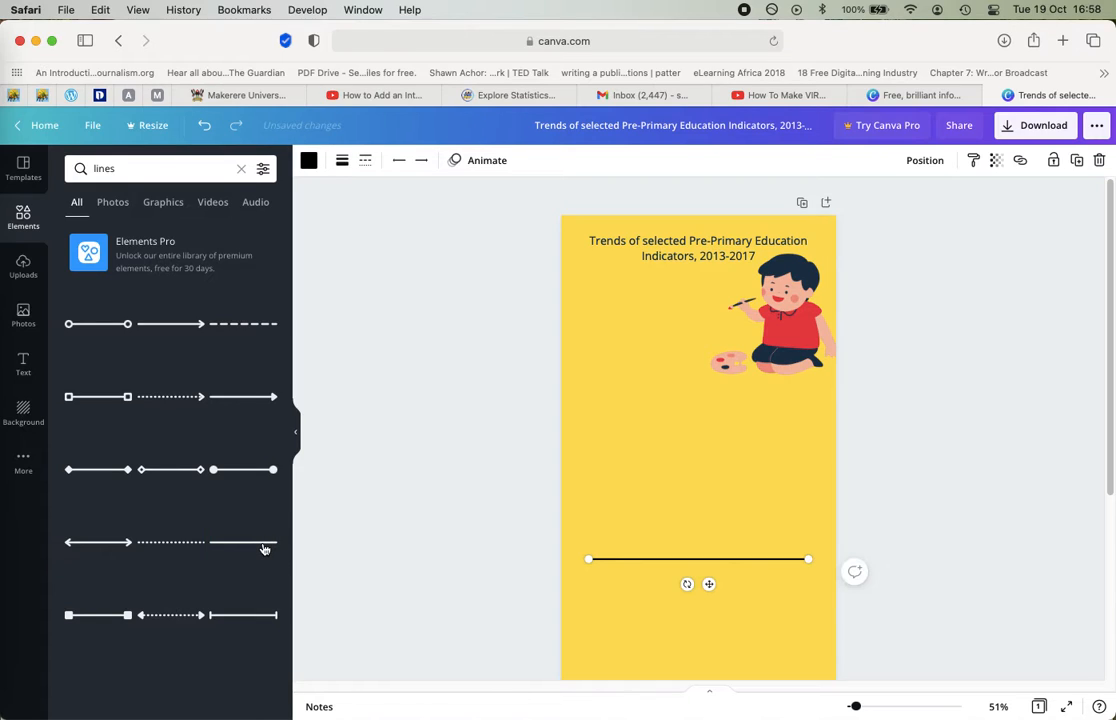
{"action": "left_click_drag", "start_coordinate": [665, 560], "coordinate": [667, 391]}
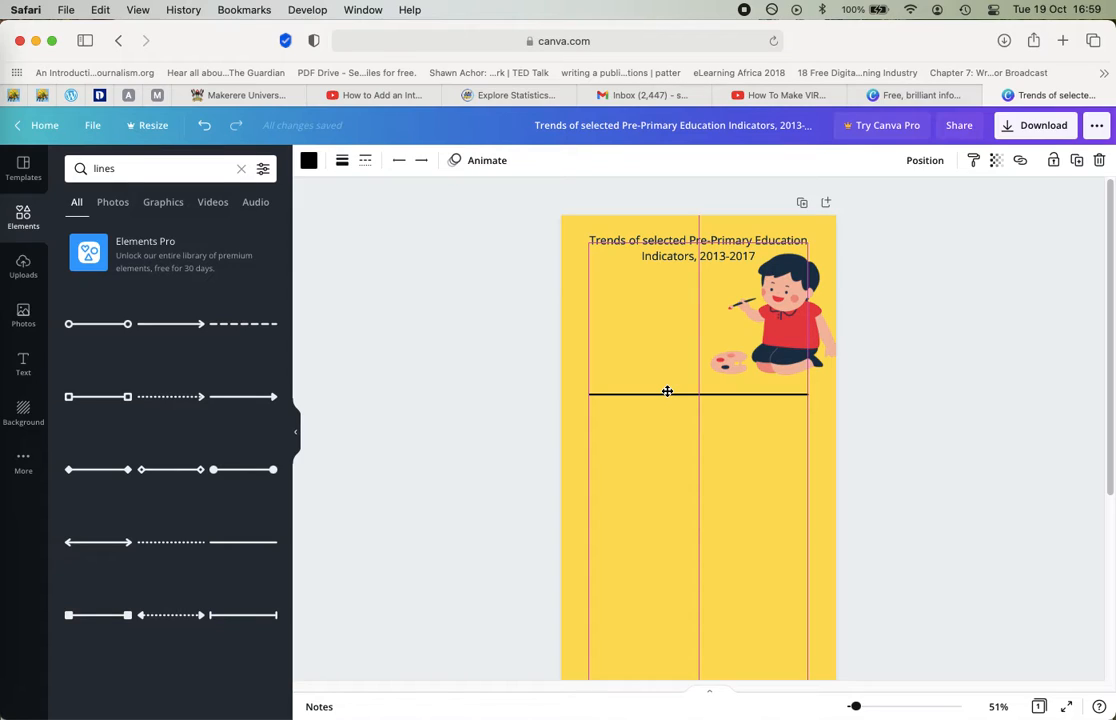
{"action": "left_click_drag", "start_coordinate": [667, 391], "coordinate": [668, 392]}
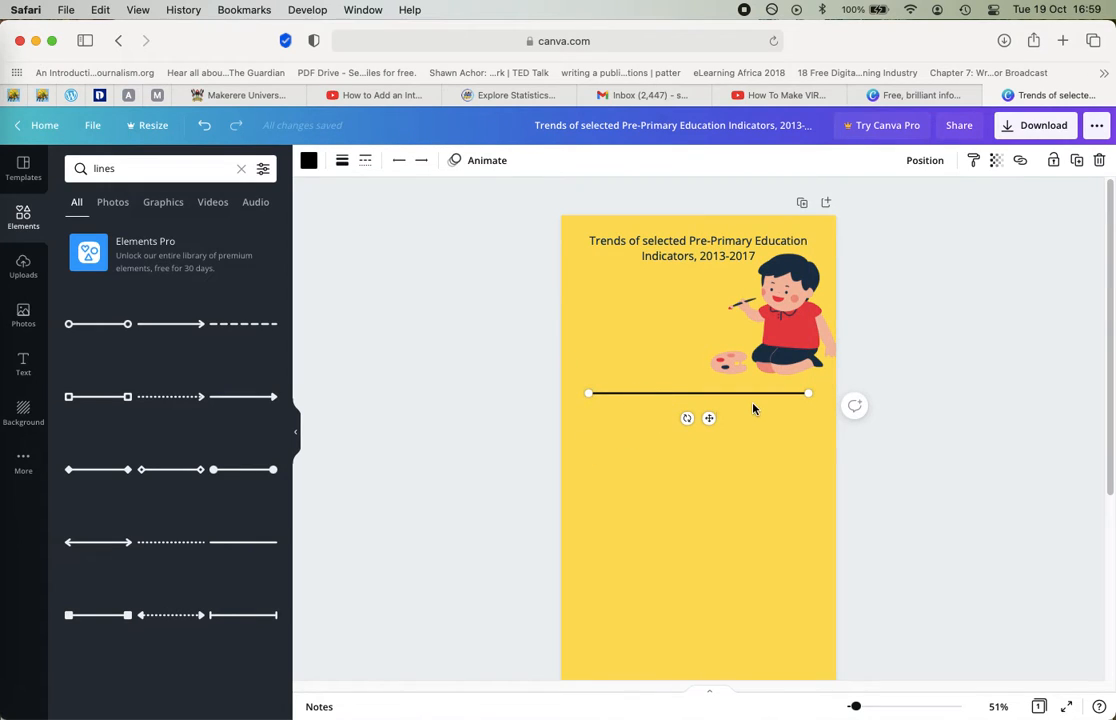
{"action": "left_click", "coordinate": [309, 162]}
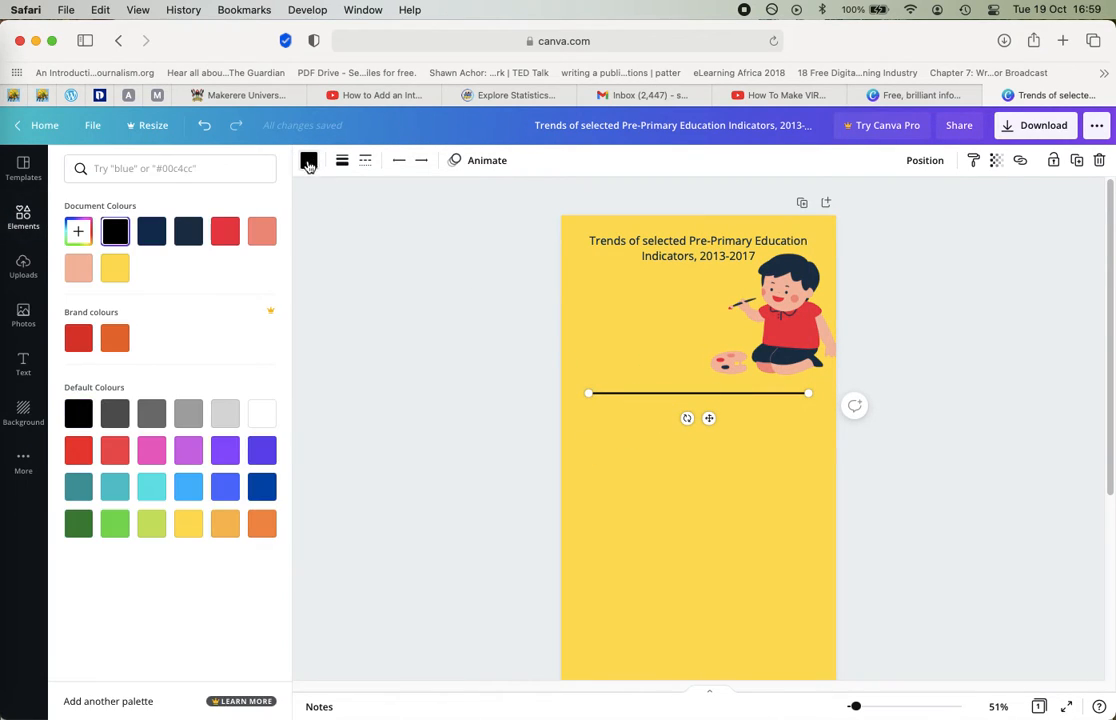
{"action": "left_click", "coordinate": [150, 233]}
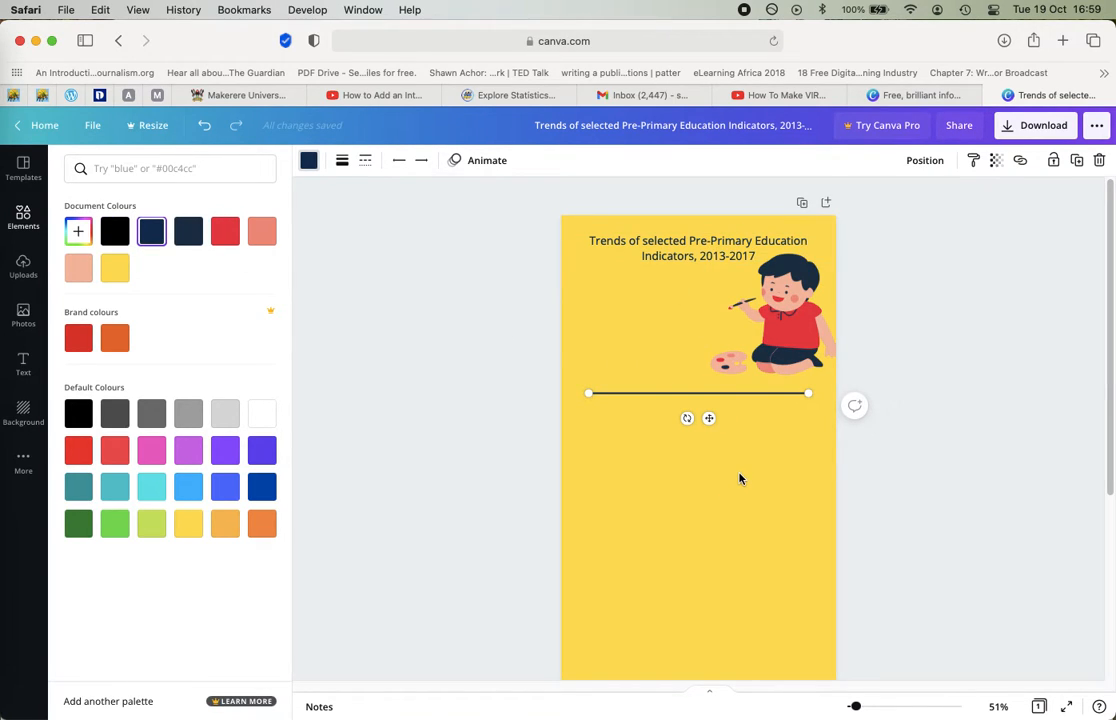
Extend both ends of the navy line to nearly the full page width and move it slightly closer to the illustration.
{"action": "scroll", "coordinate": [739, 478], "scroll_direction": "up", "scroll_amount": 5}
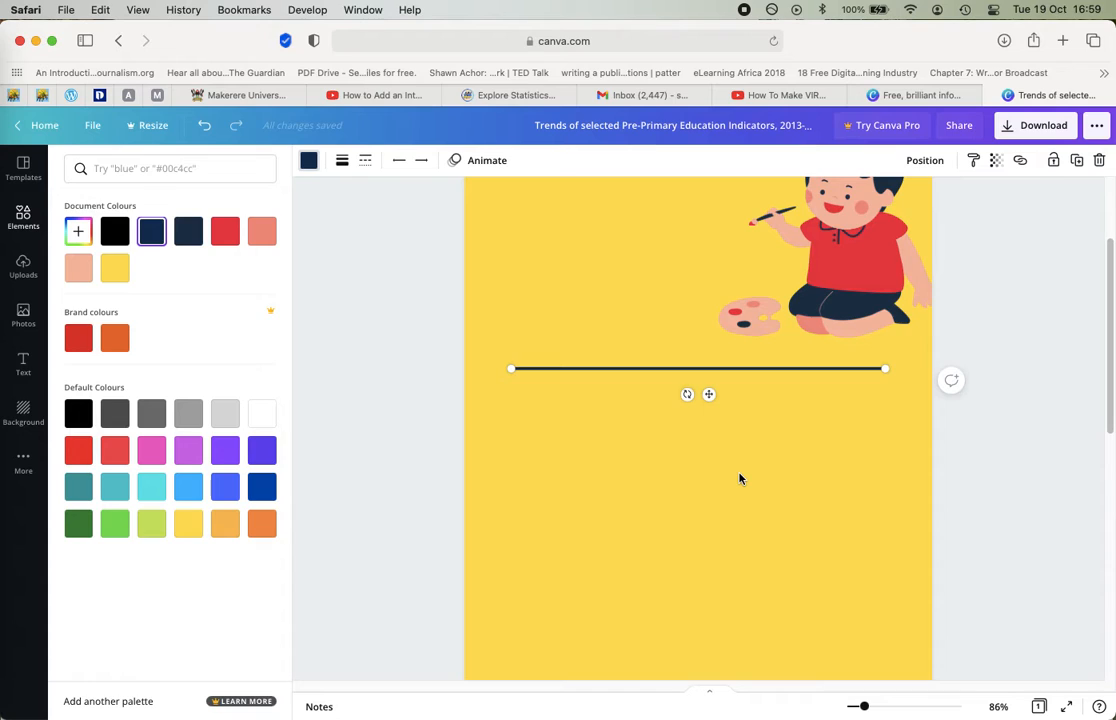
{"action": "scroll", "coordinate": [739, 478], "scroll_direction": "up", "scroll_amount": 2}
{"action": "scroll", "coordinate": [739, 470], "scroll_direction": "down", "scroll_amount": 1}
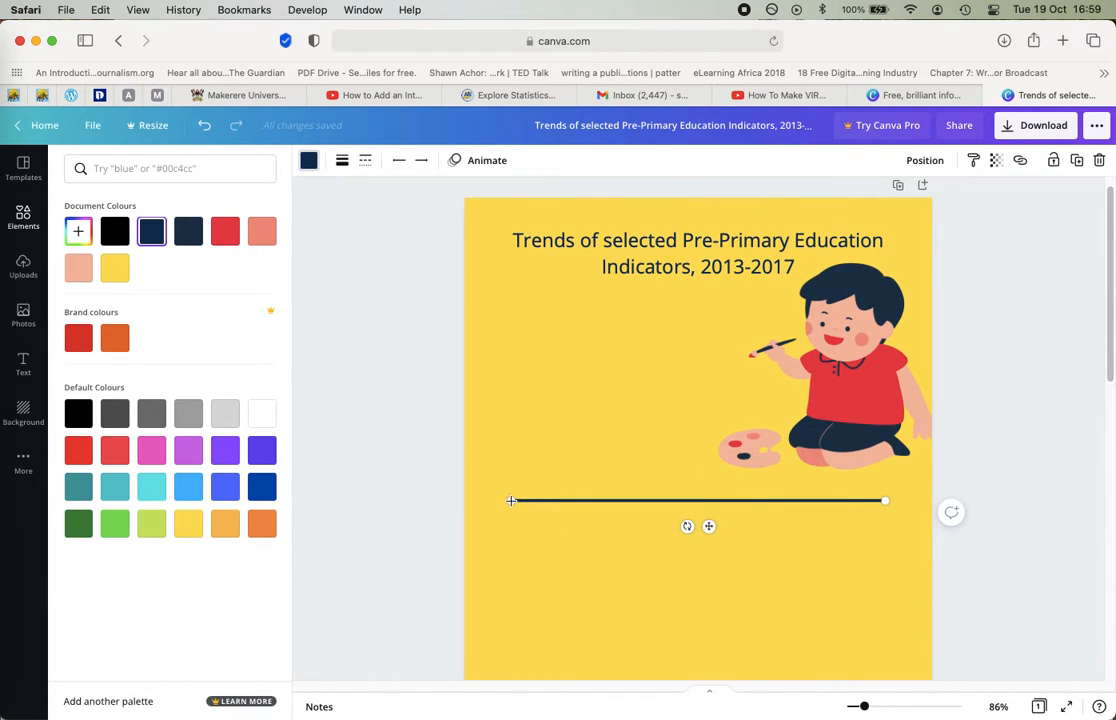
{"action": "left_click_drag", "start_coordinate": [509, 501], "coordinate": [477, 501]}
{"action": "left_click_drag", "start_coordinate": [886, 500], "coordinate": [920, 499]}
{"action": "left_click_drag", "start_coordinate": [712, 528], "coordinate": [738, 515]}
{"action": "key", "text": "super+z"}
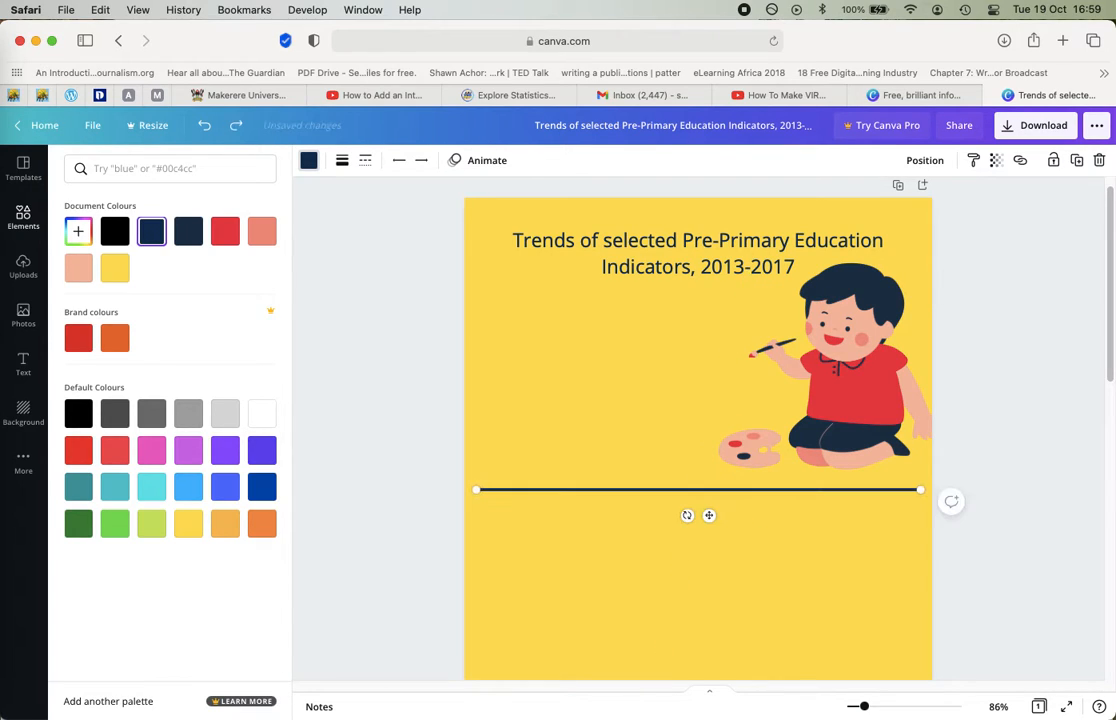
{"action": "scroll", "coordinate": [547, 456], "scroll_direction": "down", "scroll_amount": 4}
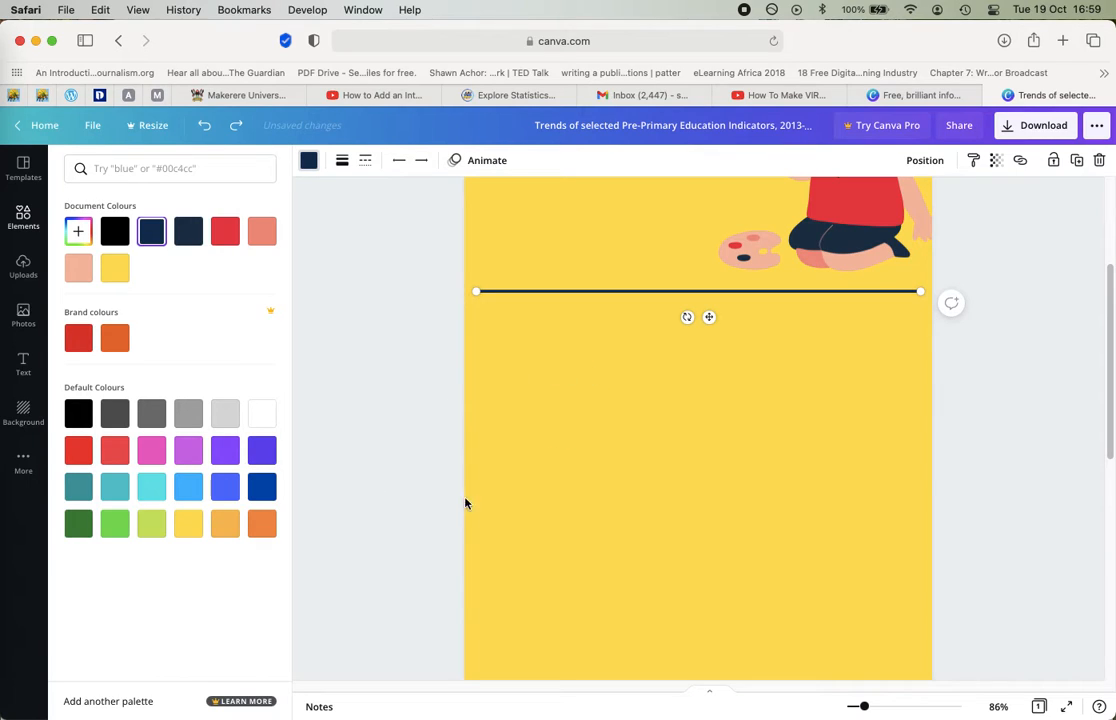
{"action": "scroll", "coordinate": [605, 446], "scroll_direction": "up", "scroll_amount": 4}
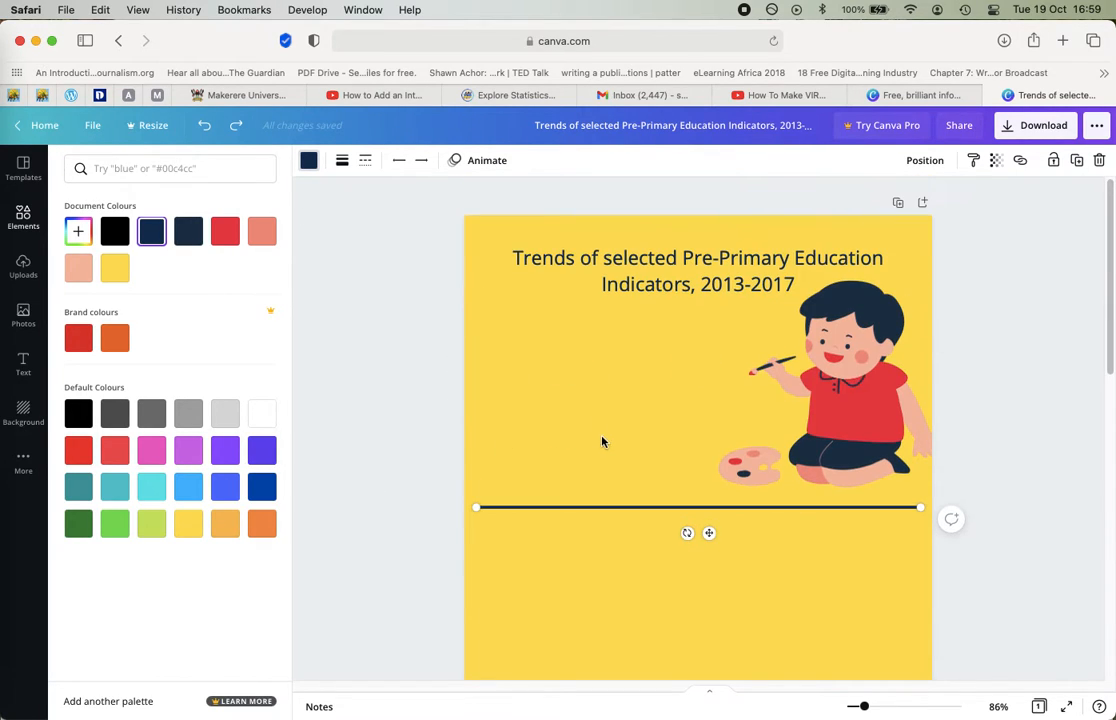
Search the elements for "charts".
{"action": "left_click", "coordinate": [22, 218]}
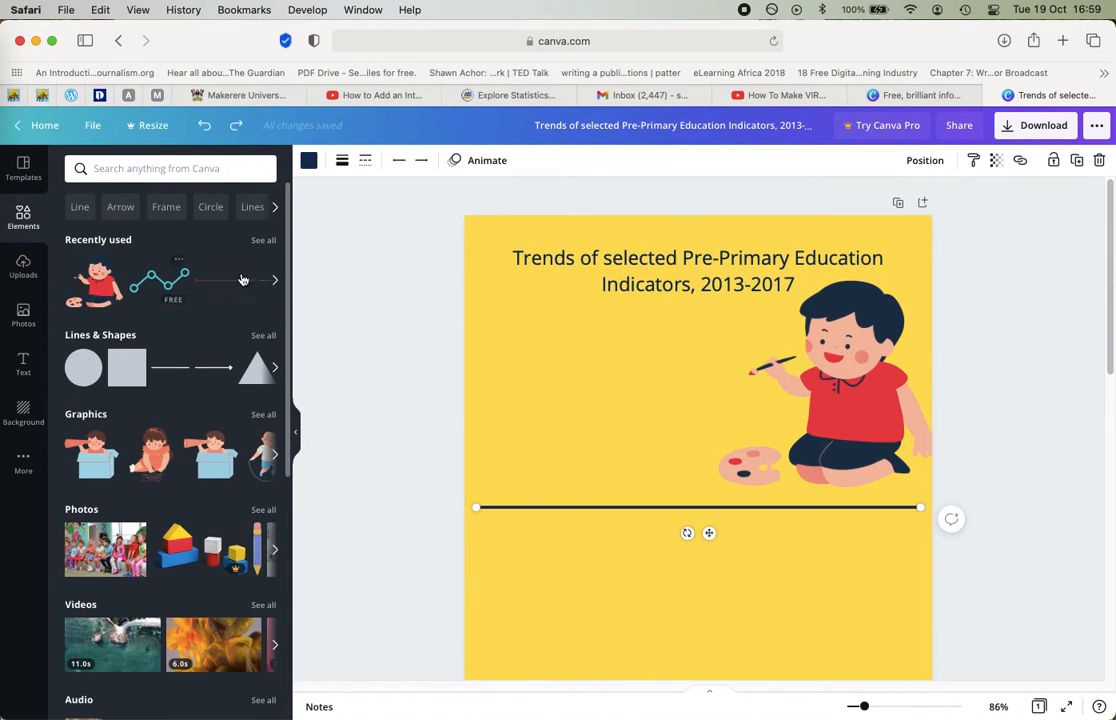
{"action": "left_click", "coordinate": [177, 170]}
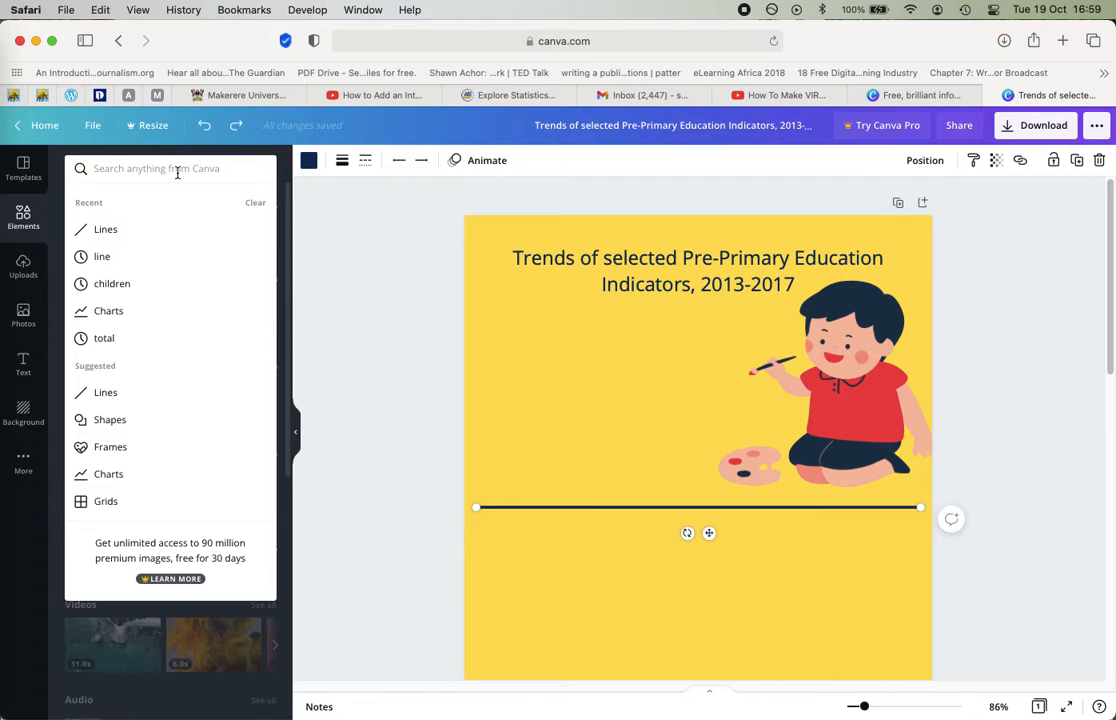
{"action": "type", "text": "charts"}
{"action": "key", "text": "Return"}
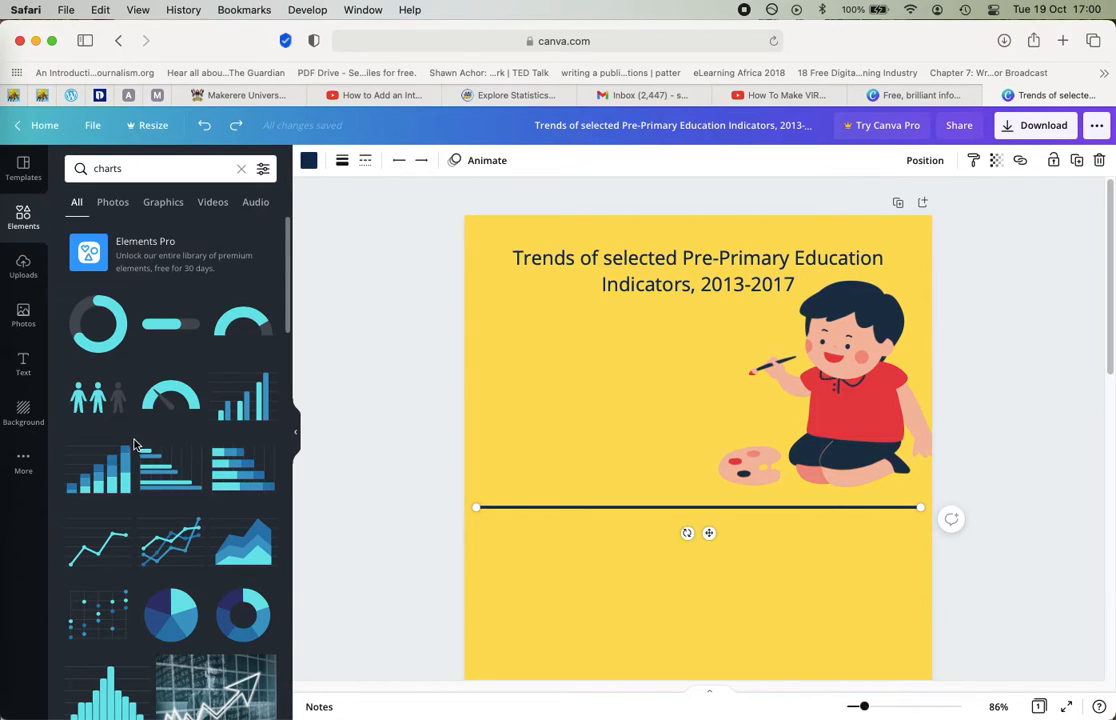
Add a vertical grouped bar chart, shrink it to about half size and place it below the navy line in the page's right half.
{"action": "left_click", "coordinate": [250, 407]}
{"action": "scroll", "coordinate": [608, 445], "scroll_direction": "down", "scroll_amount": 5}
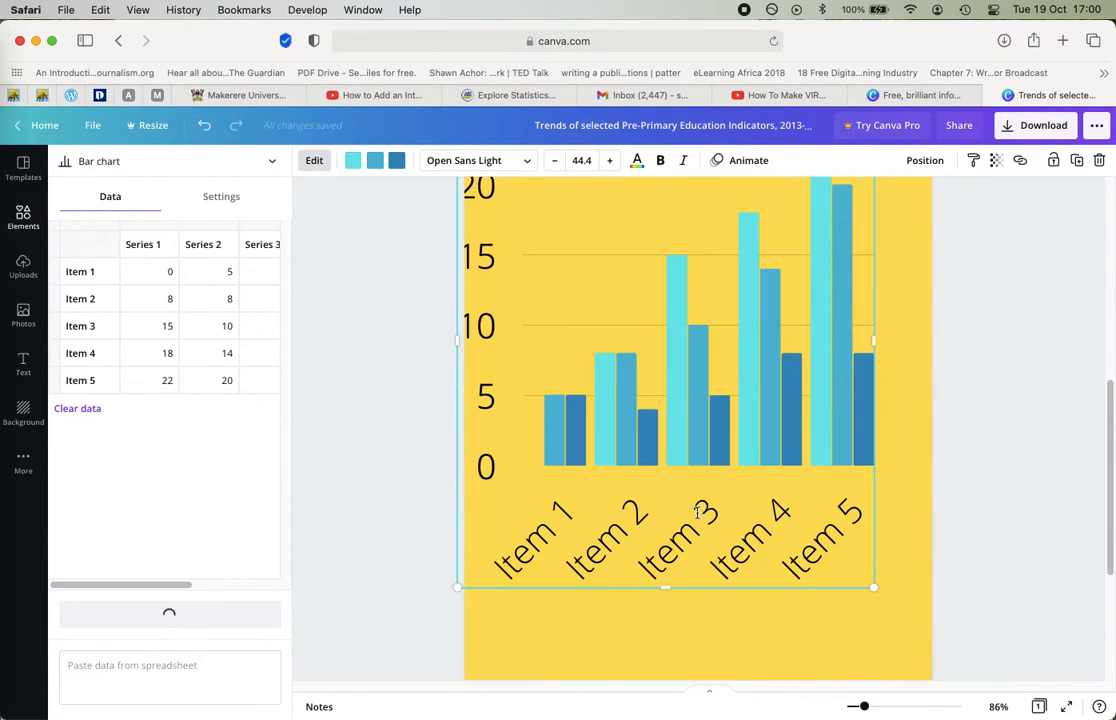
{"action": "left_click_drag", "start_coordinate": [459, 589], "coordinate": [666, 373]}
{"action": "scroll", "coordinate": [575, 515], "scroll_direction": "up", "scroll_amount": 3}
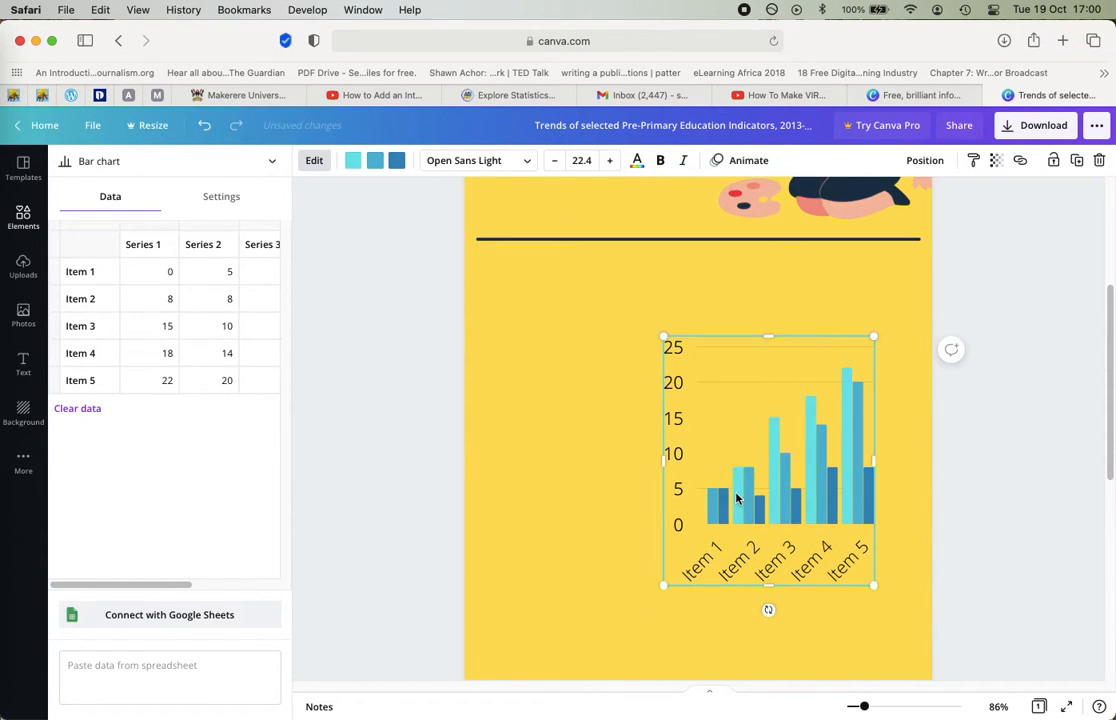
{"action": "left_click_drag", "start_coordinate": [745, 498], "coordinate": [743, 416]}
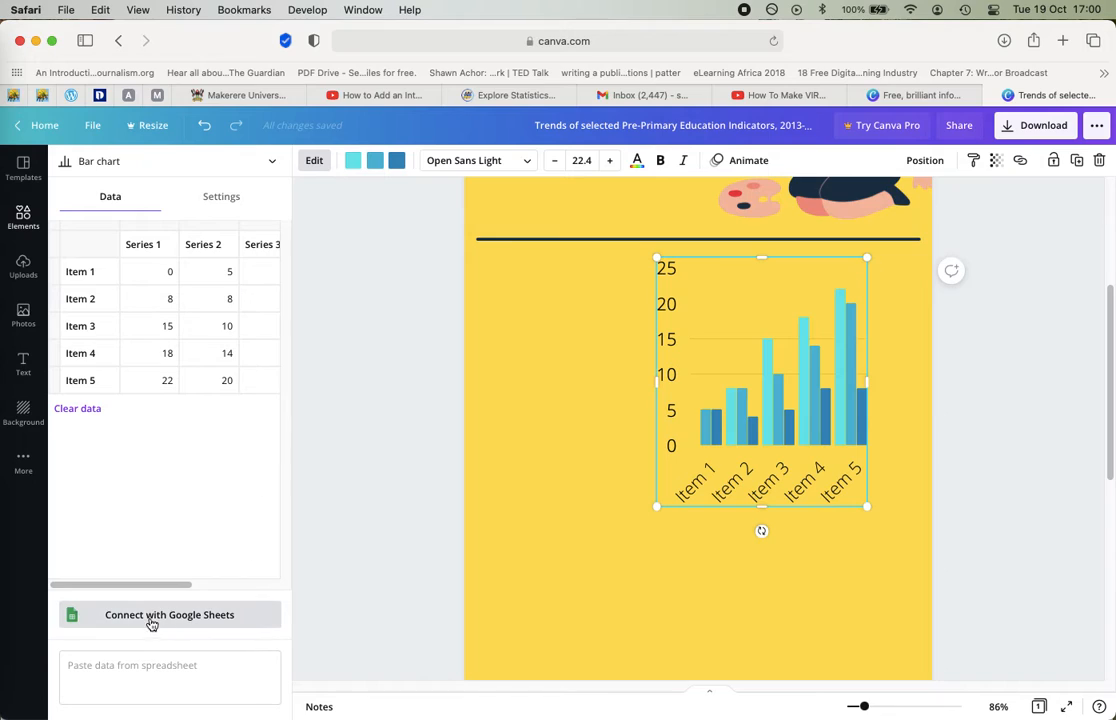
Switch to the Excel workbook and copy the Gross Enrolment Rate values for 2013 to 2017, cells B3:F3 on Sheet2.
{"action": "left_click", "coordinate": [110, 677]}
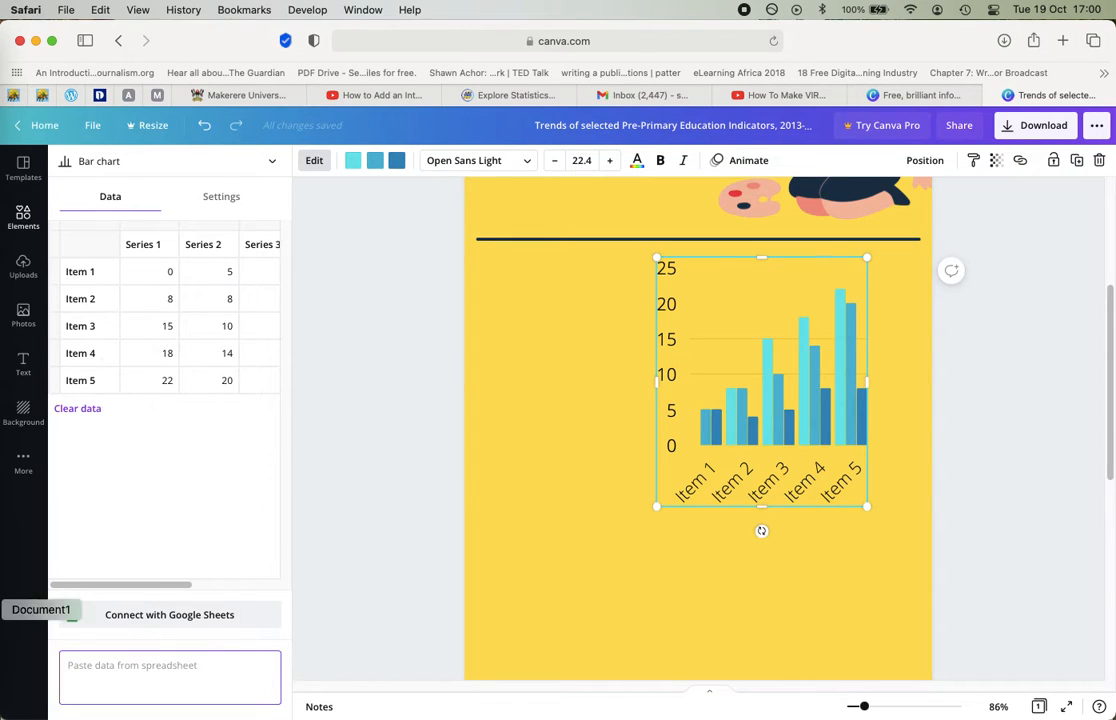
{"action": "left_click", "coordinate": [8, 668]}
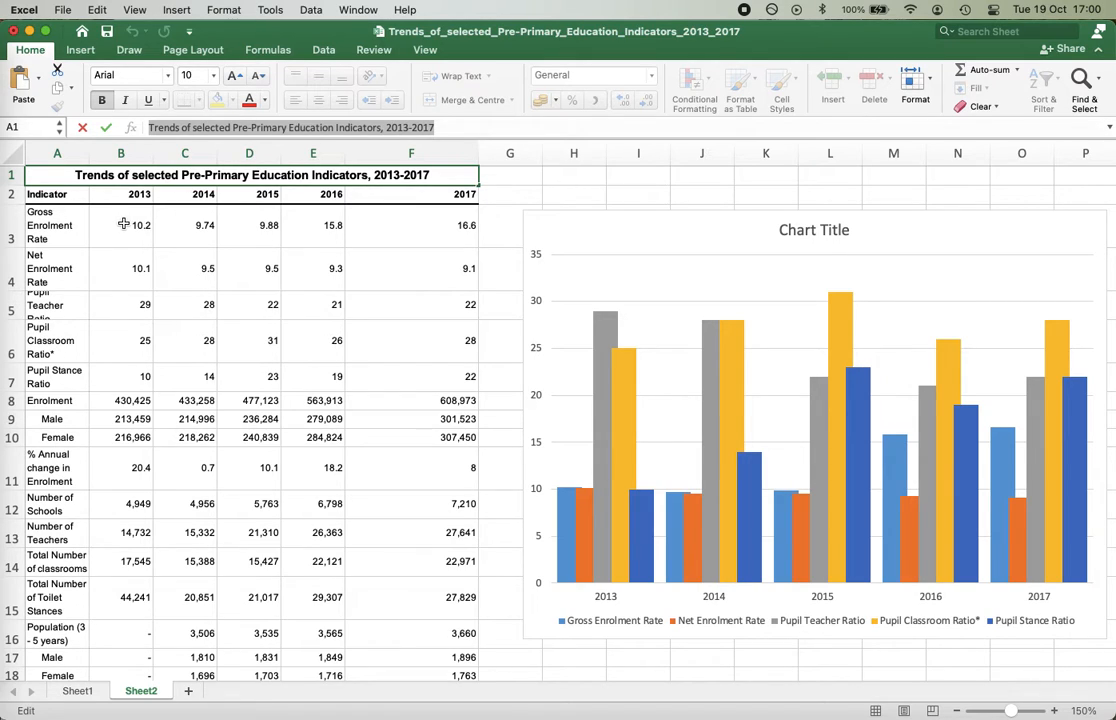
{"action": "left_click_drag", "start_coordinate": [123, 225], "coordinate": [430, 235]}
{"action": "key", "text": "super+c"}
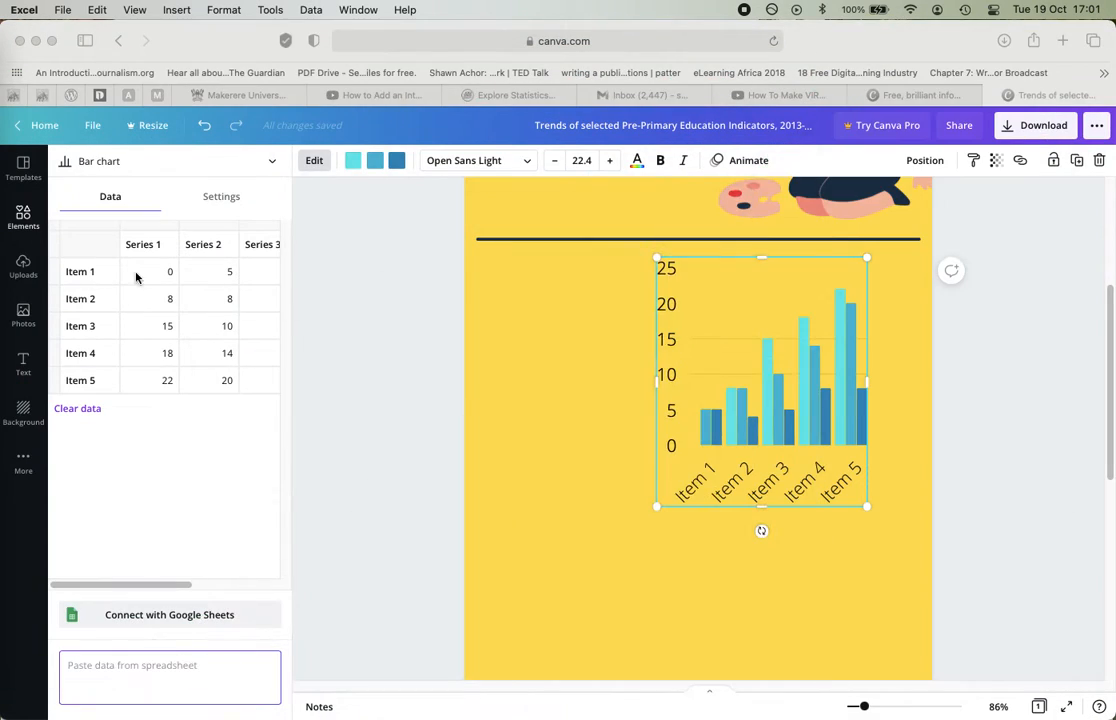
Return to the Canva design, paste the copied enrolment values into the bar chart's data and try to undo the paste.
{"action": "left_click", "coordinate": [143, 277]}
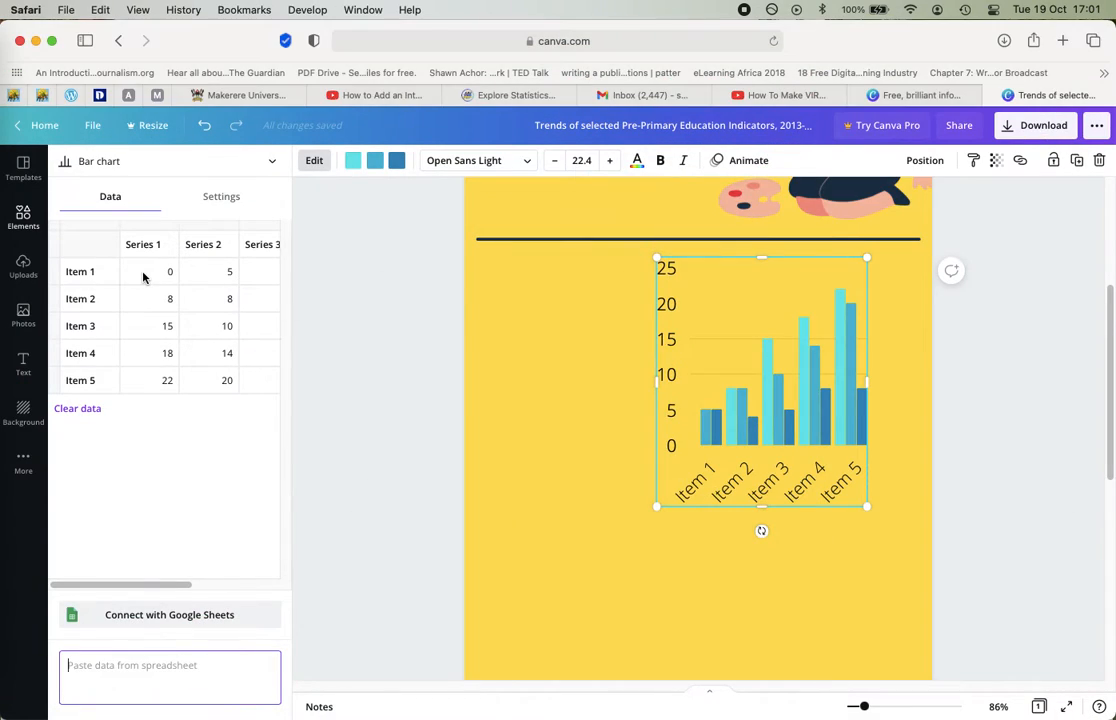
{"action": "key", "text": "super+v"}
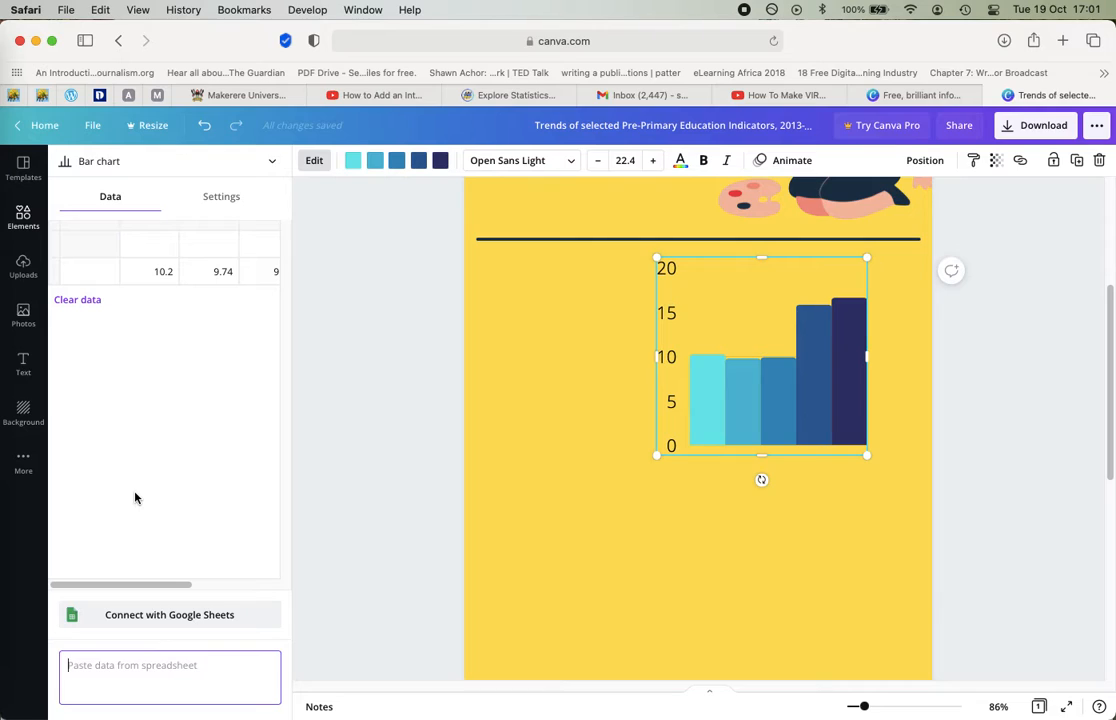
{"action": "key", "text": "super+z"}
{"action": "left_click", "coordinate": [945, 95]}
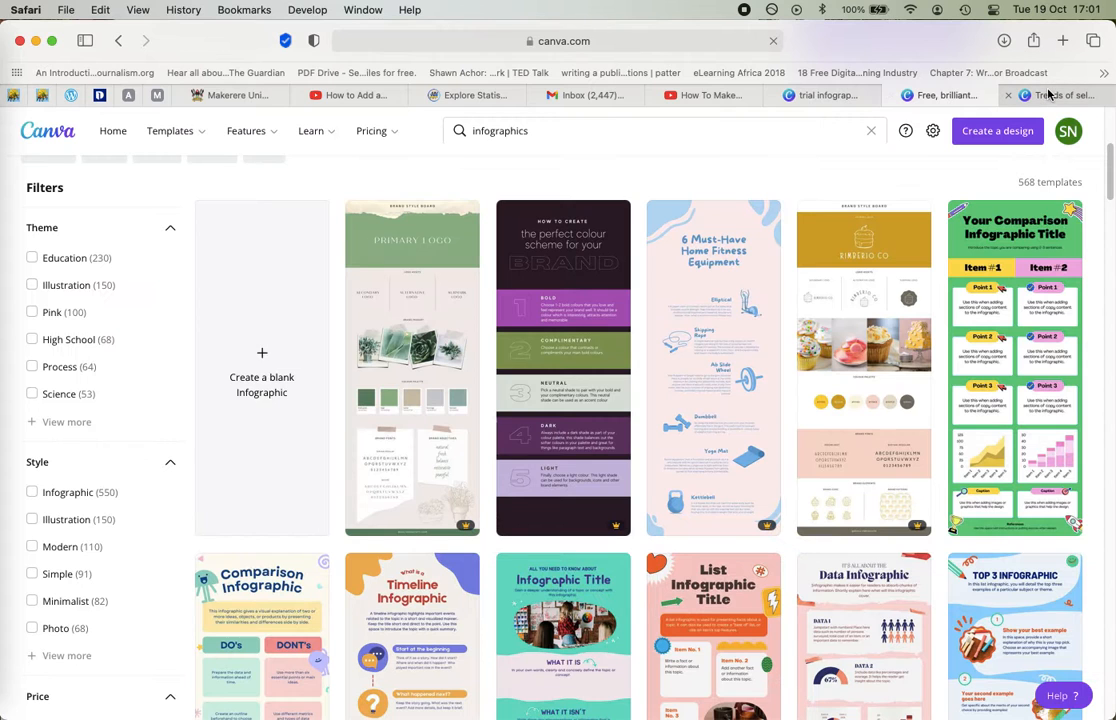
{"action": "left_click", "coordinate": [1060, 95]}
{"action": "left_click", "coordinate": [150, 246]}
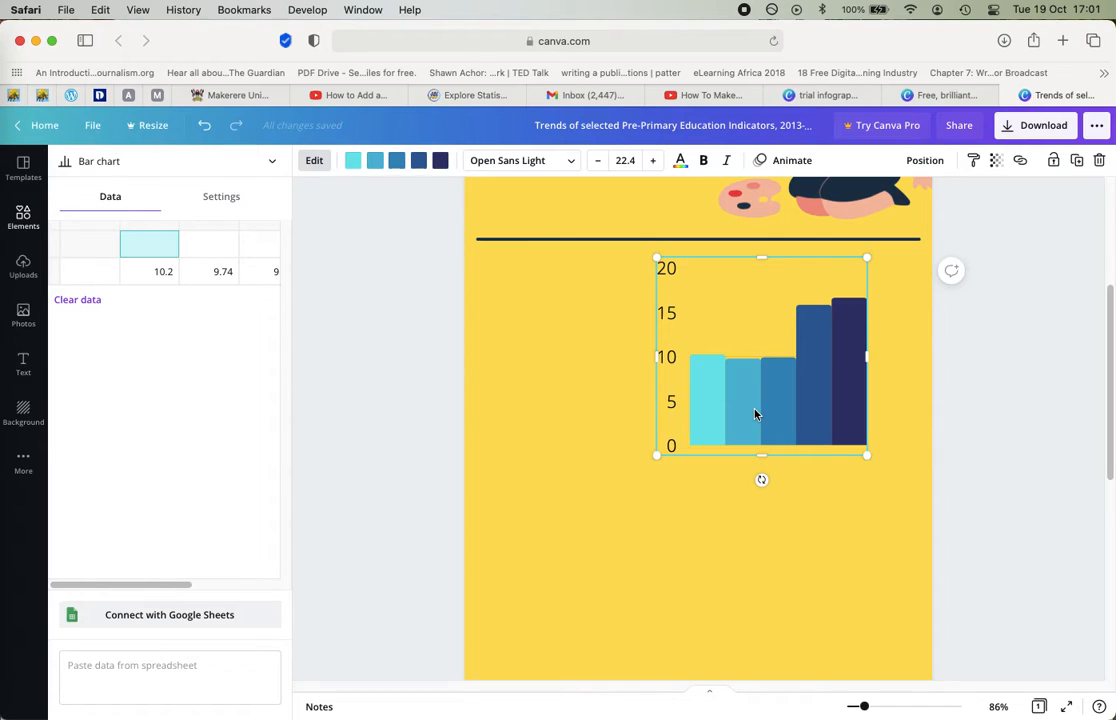
Clear the bar chart's data and delete the chart from the page.
{"action": "left_click", "coordinate": [70, 299]}
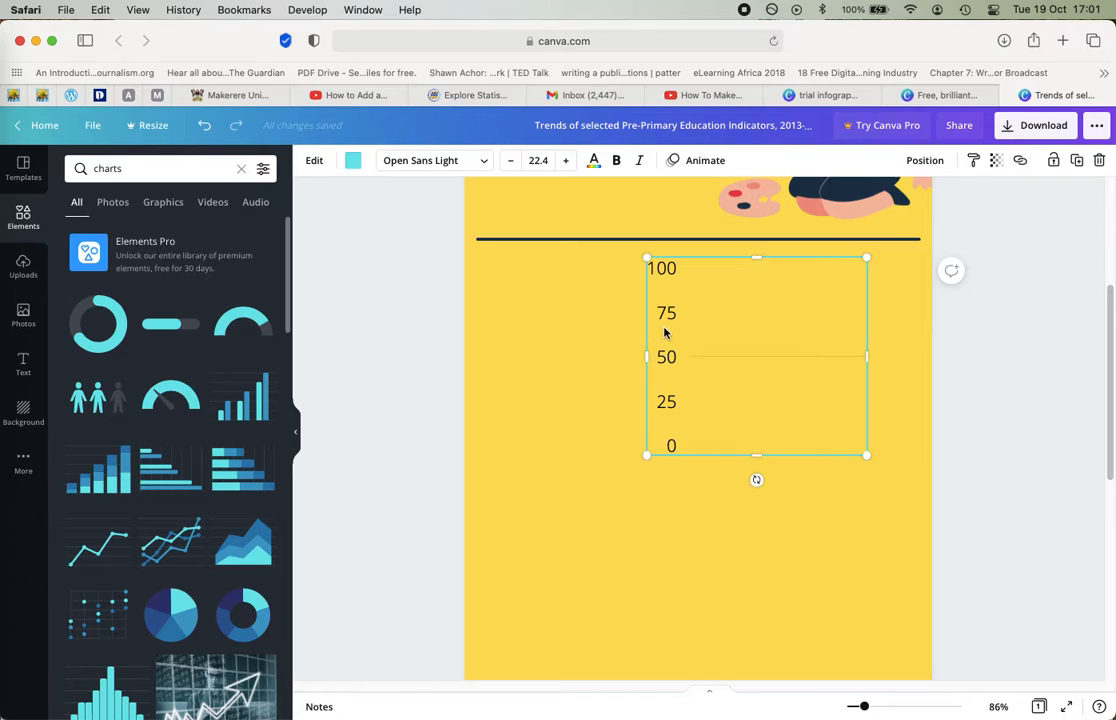
{"action": "key", "text": "Delete"}
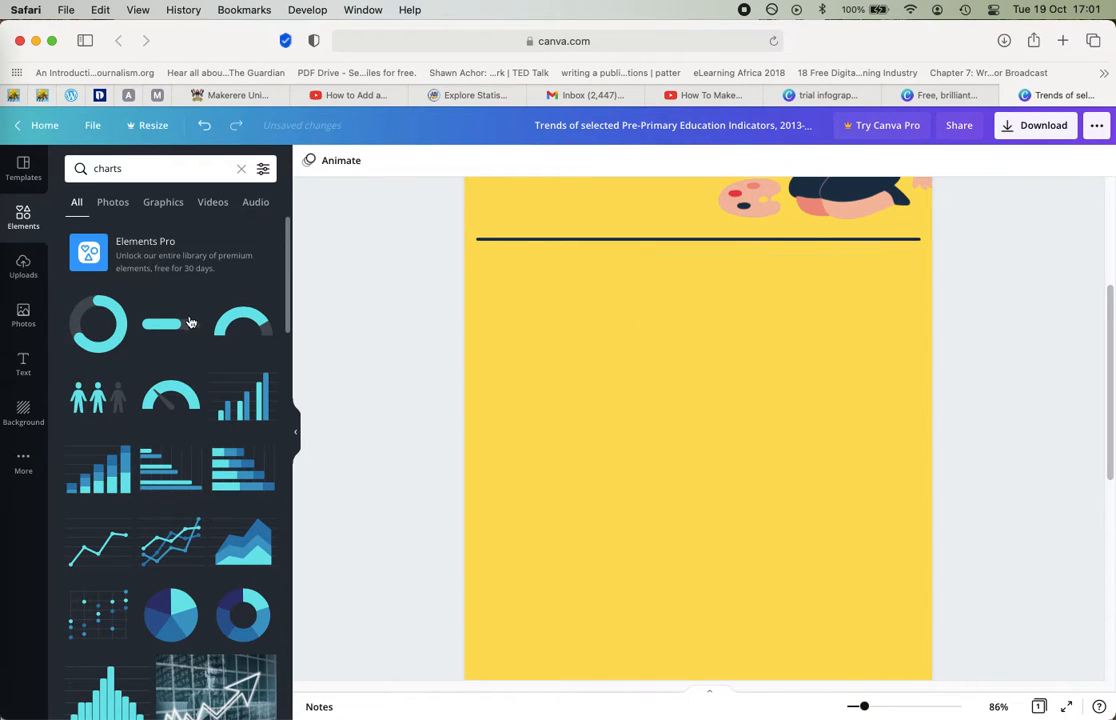
Add a fresh vertical grouped bar chart and paste the copied enrolment values into its Item 1 row, starting at Series 1.
{"action": "left_click", "coordinate": [251, 406]}
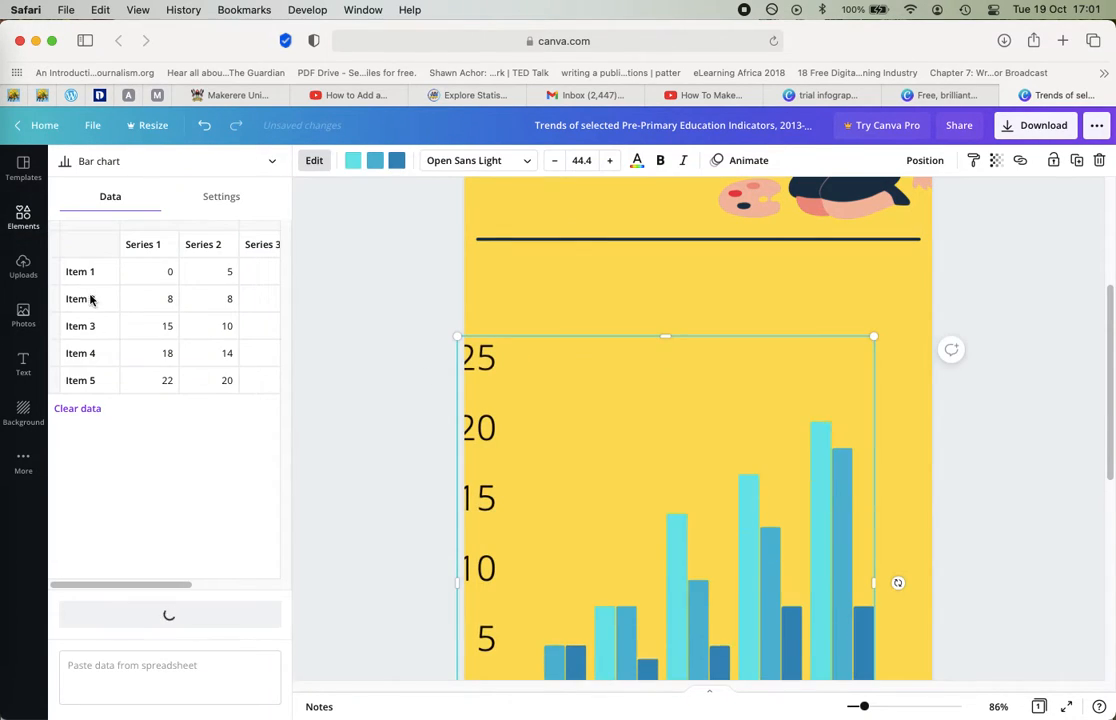
{"action": "left_click", "coordinate": [162, 277]}
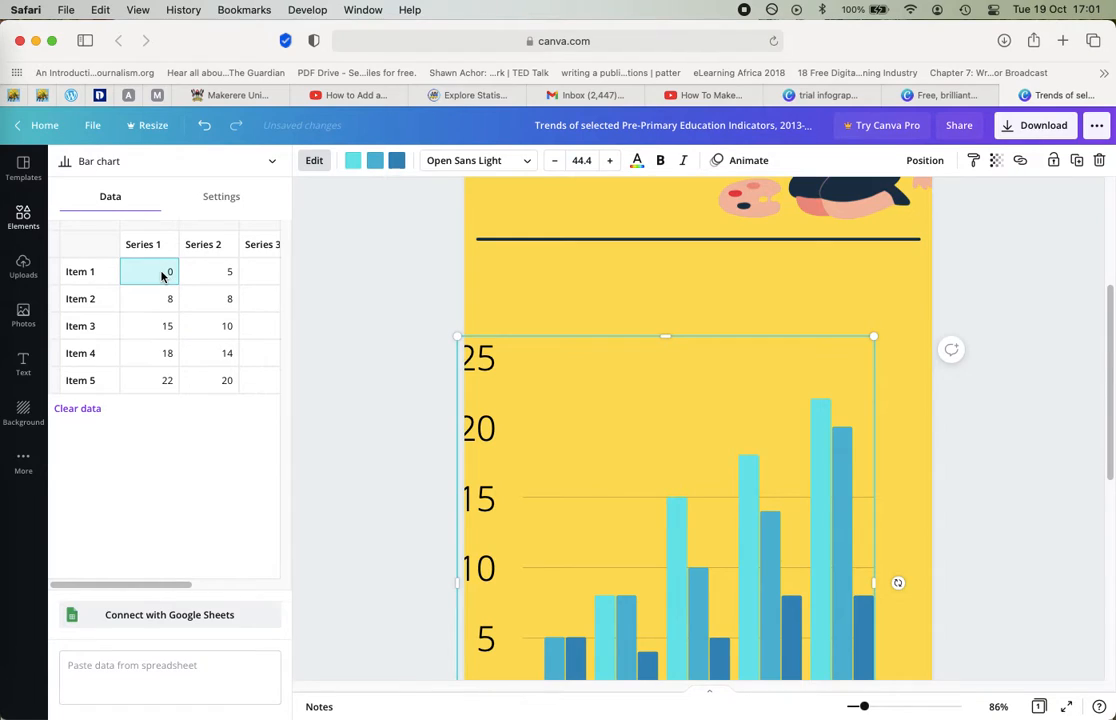
{"action": "key", "text": "cmd+v"}
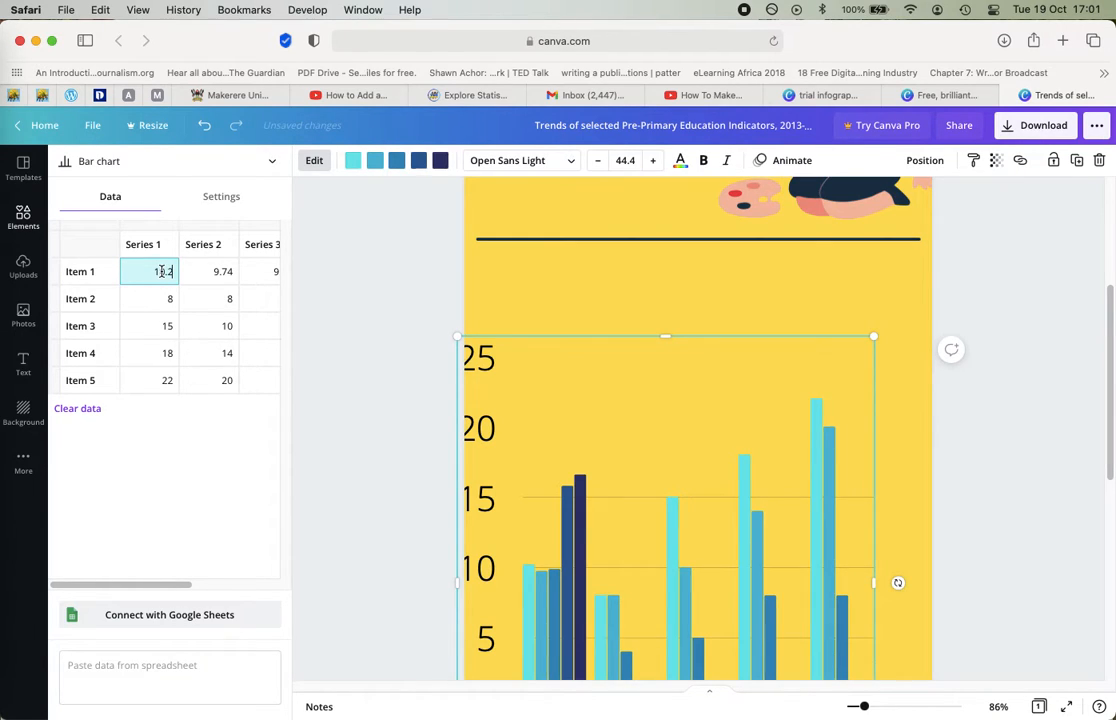
{"action": "scroll", "coordinate": [668, 481], "scroll_direction": "down", "scroll_amount": 2}
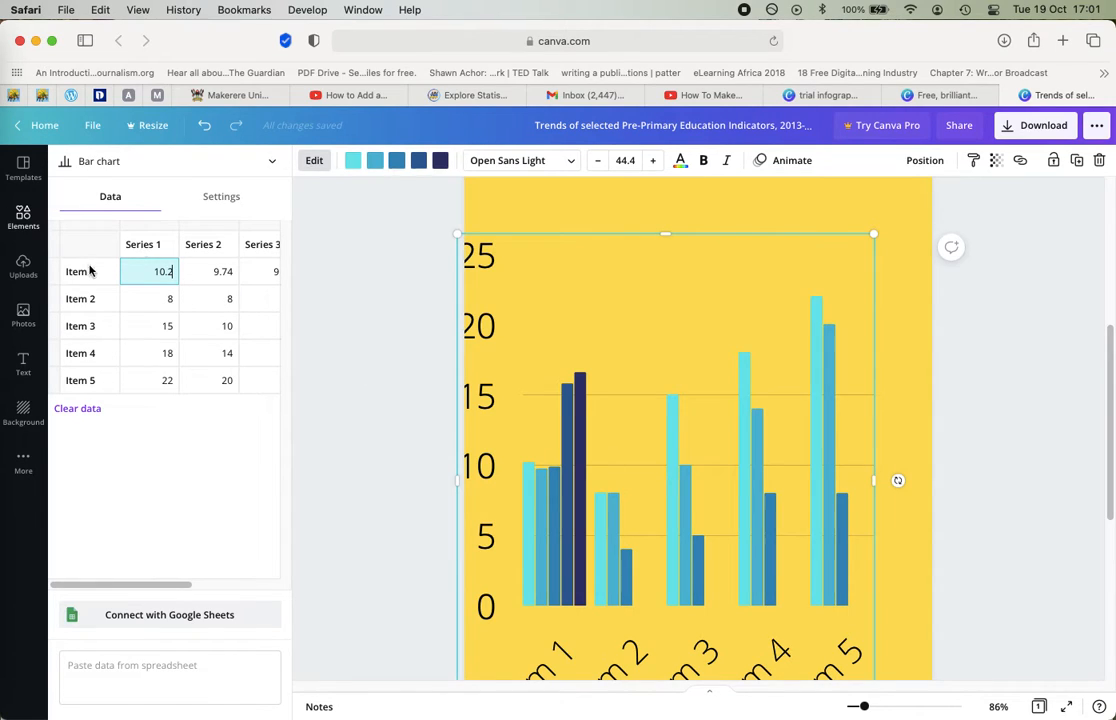
Rename the bar chart's five series columns 2013, 2014, 2015, 2016 and 2017.
{"action": "left_click", "coordinate": [79, 300]}
{"action": "left_click", "coordinate": [138, 246]}
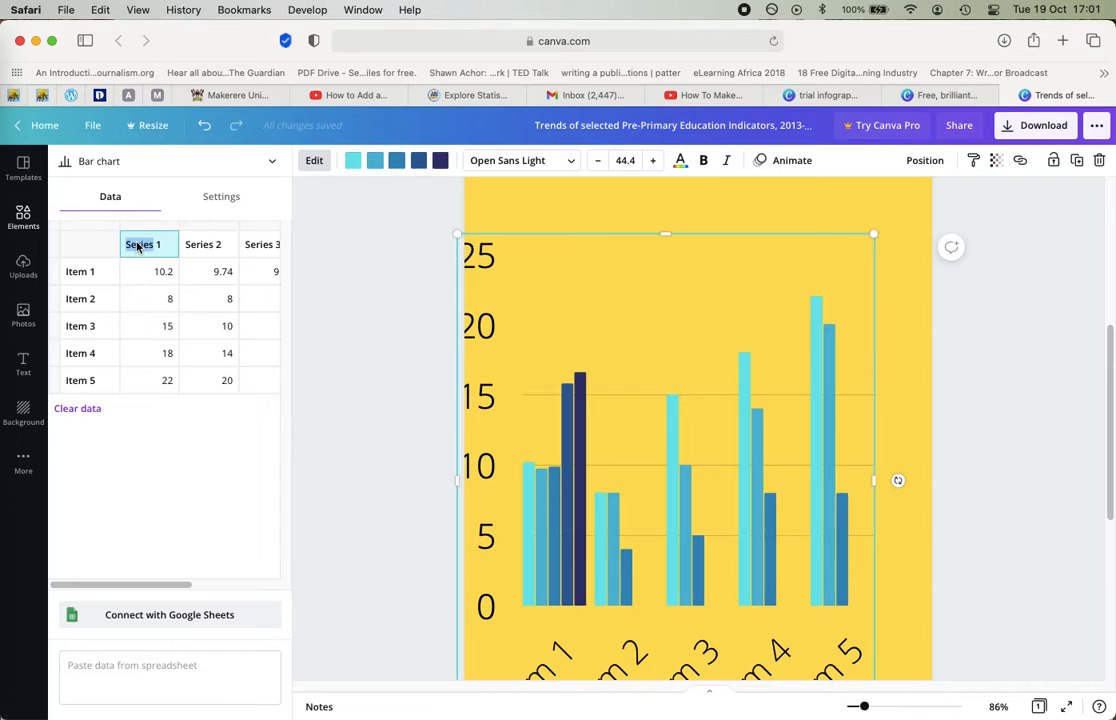
{"action": "key", "text": "Tab"}
{"action": "double_click", "coordinate": [134, 247]}
{"action": "type", "text": "2013"}
{"action": "key", "text": "Tab"}
{"action": "type", "text": "2014"}
{"action": "key", "text": "Tab"}
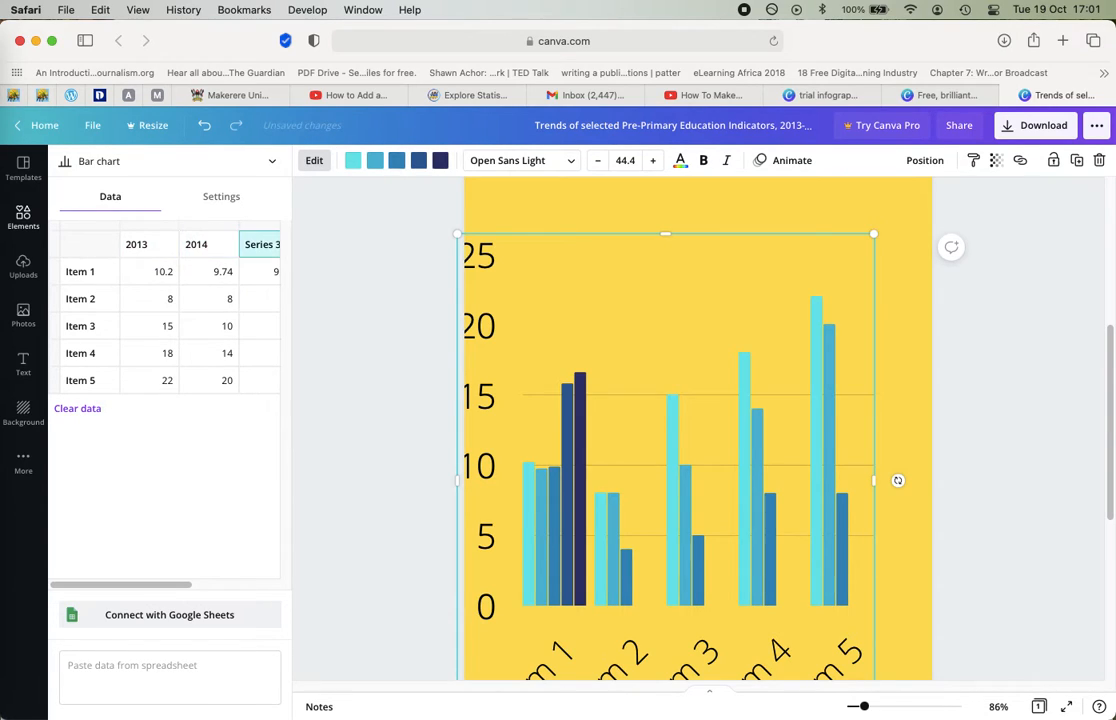
{"action": "type", "text": "2015"}
{"action": "key", "text": "Tab"}
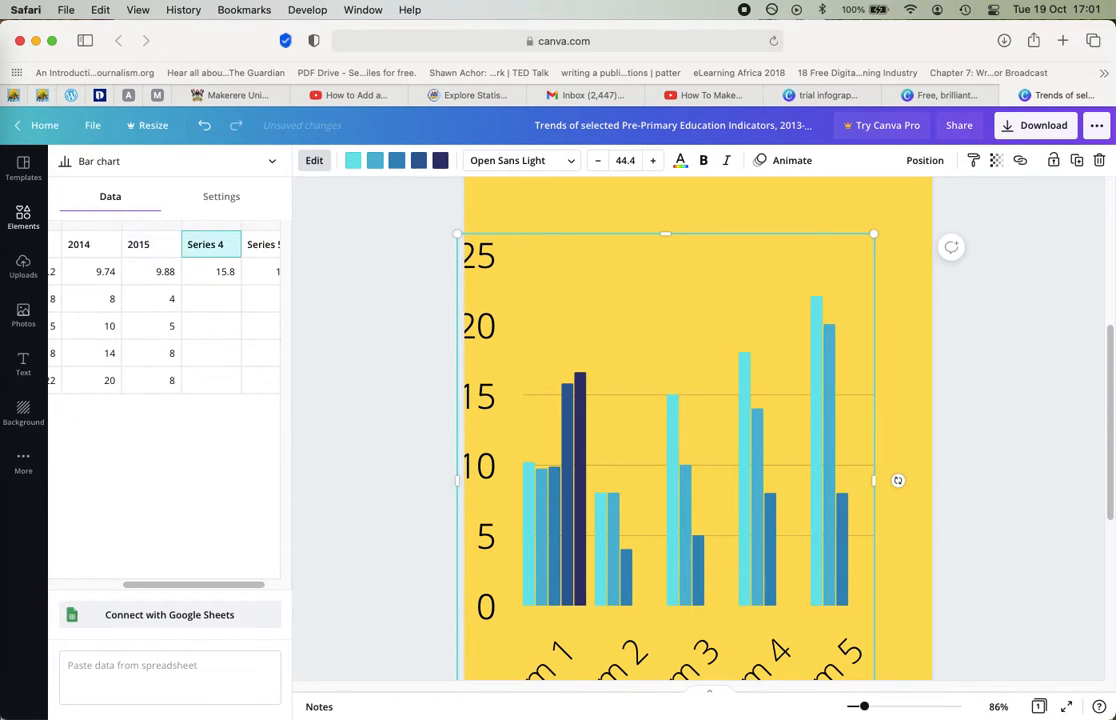
{"action": "type", "text": "2"}
{"action": "key", "text": "Tab"}
{"action": "type", "text": "2017"}
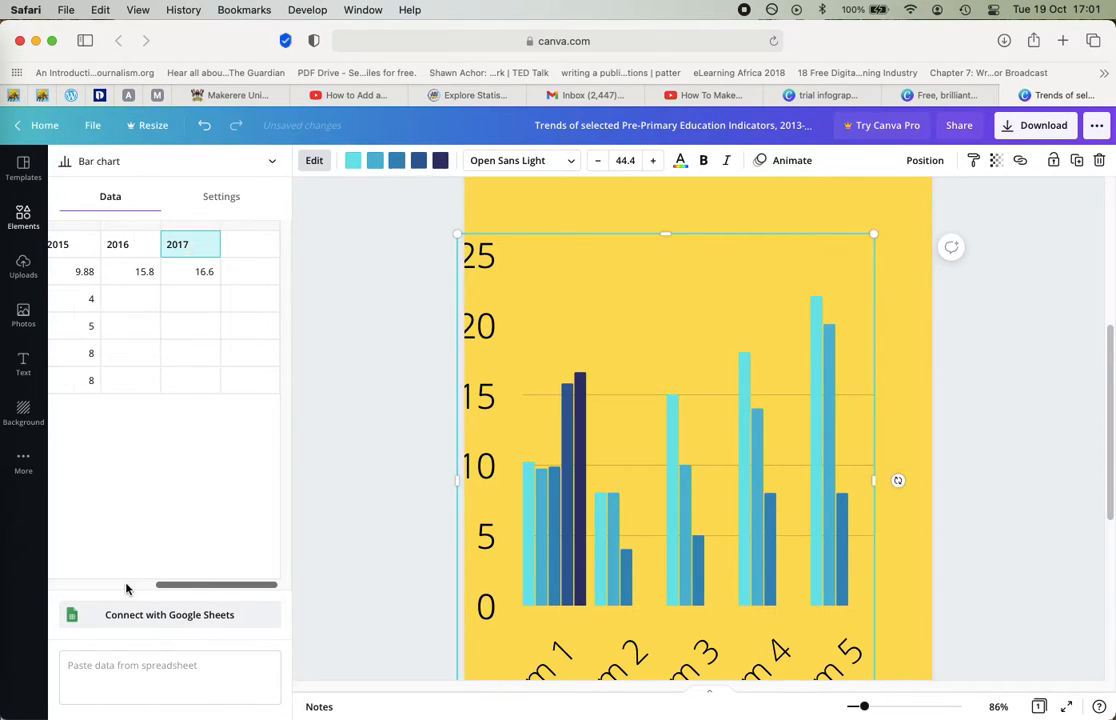
Check the first indicator's name in the Excel workbook and rename the chart's Item 1 row "Gross enrolment rate".
{"action": "scroll", "coordinate": [126, 589], "scroll_direction": "left", "scroll_amount": 5}
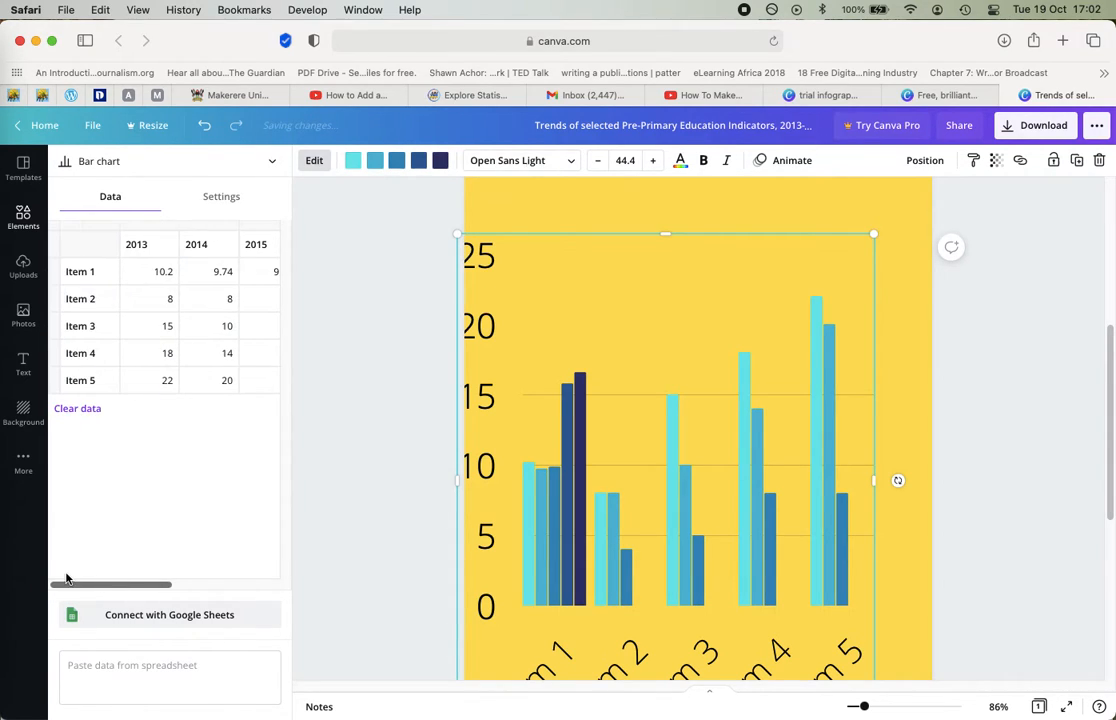
{"action": "left_click", "coordinate": [91, 272]}
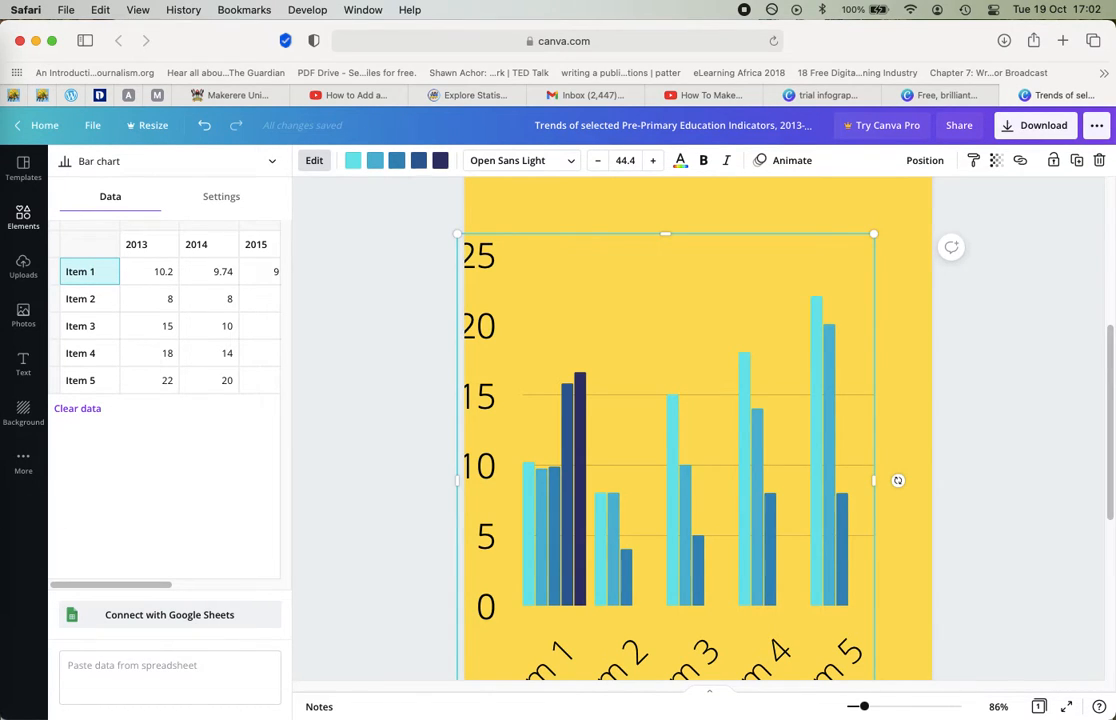
{"action": "left_click", "coordinate": [185, 708]}
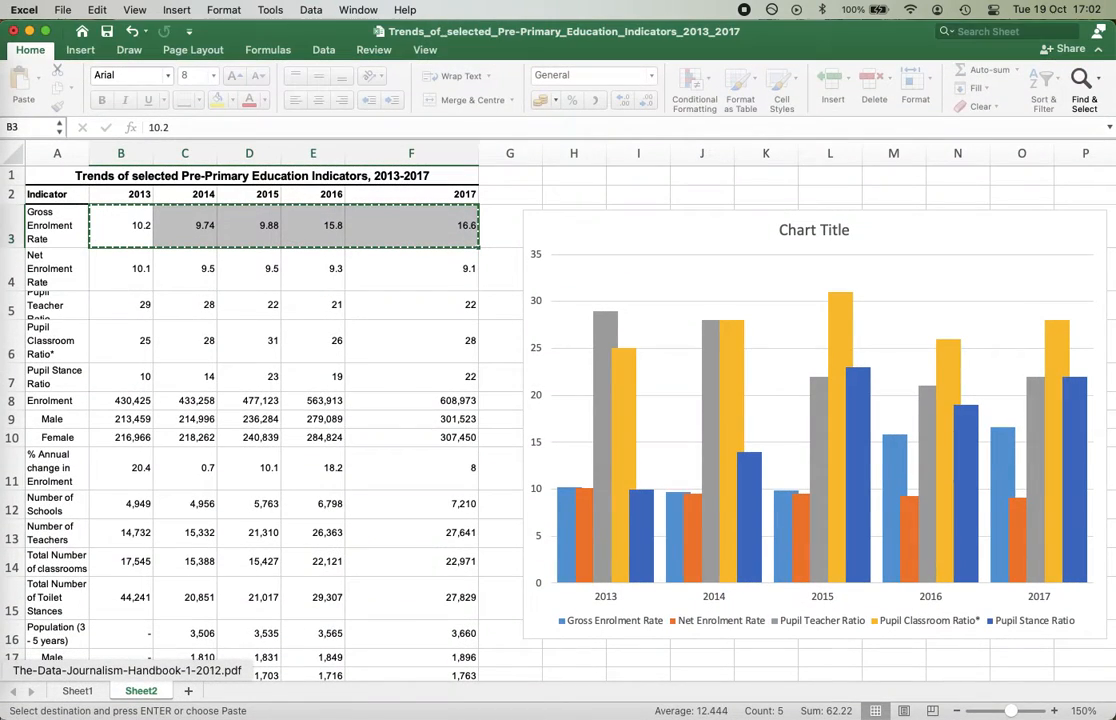
{"action": "left_click", "coordinate": [28, 31]}
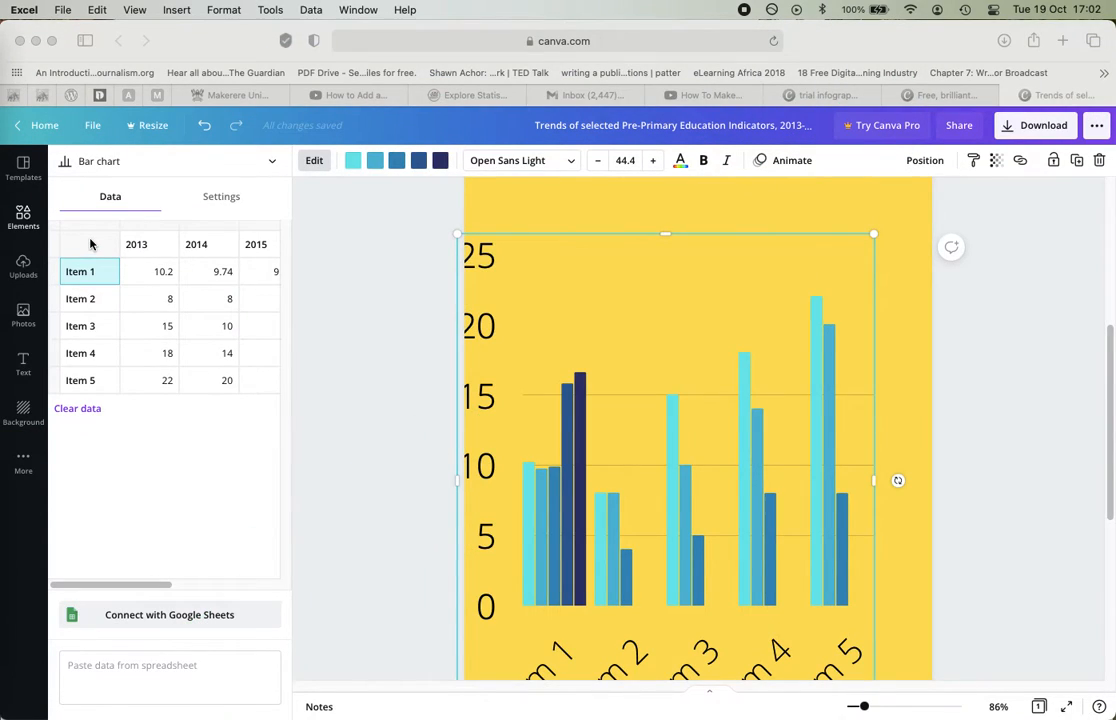
{"action": "left_click", "coordinate": [96, 279]}
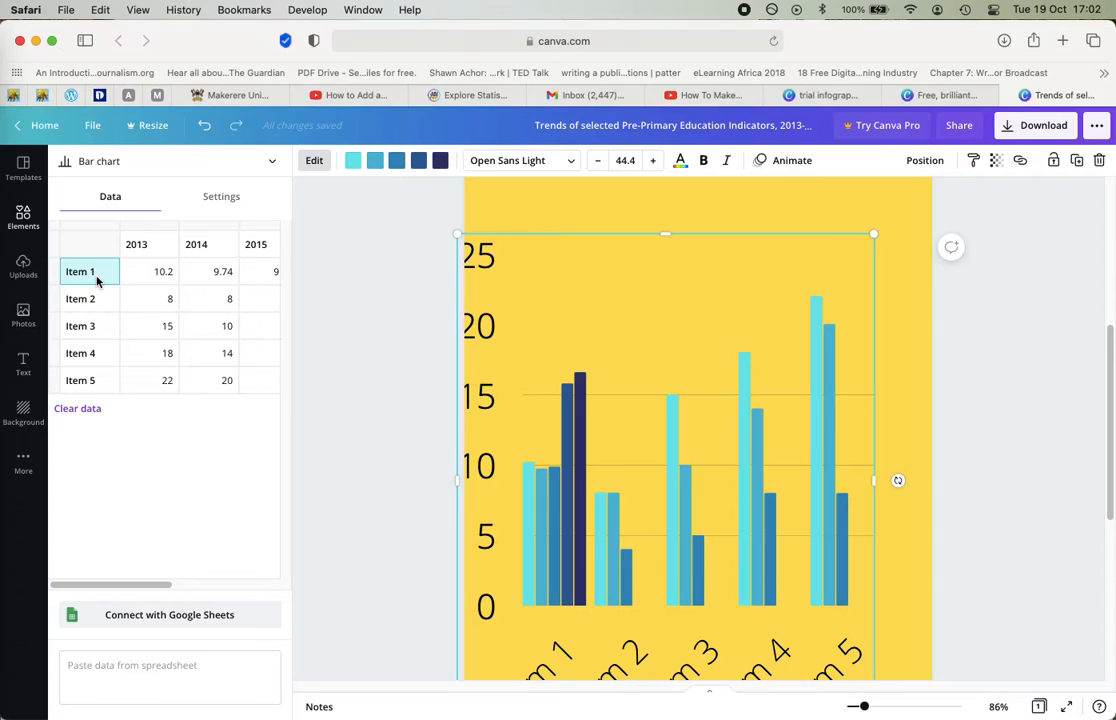
{"action": "type", "text": "Gr"}
{"action": "type", "text": "oss enro"}
{"action": "type", "text": "lment"}
{"action": "type", "text": " rate"}
{"action": "left_click", "coordinate": [94, 300]}
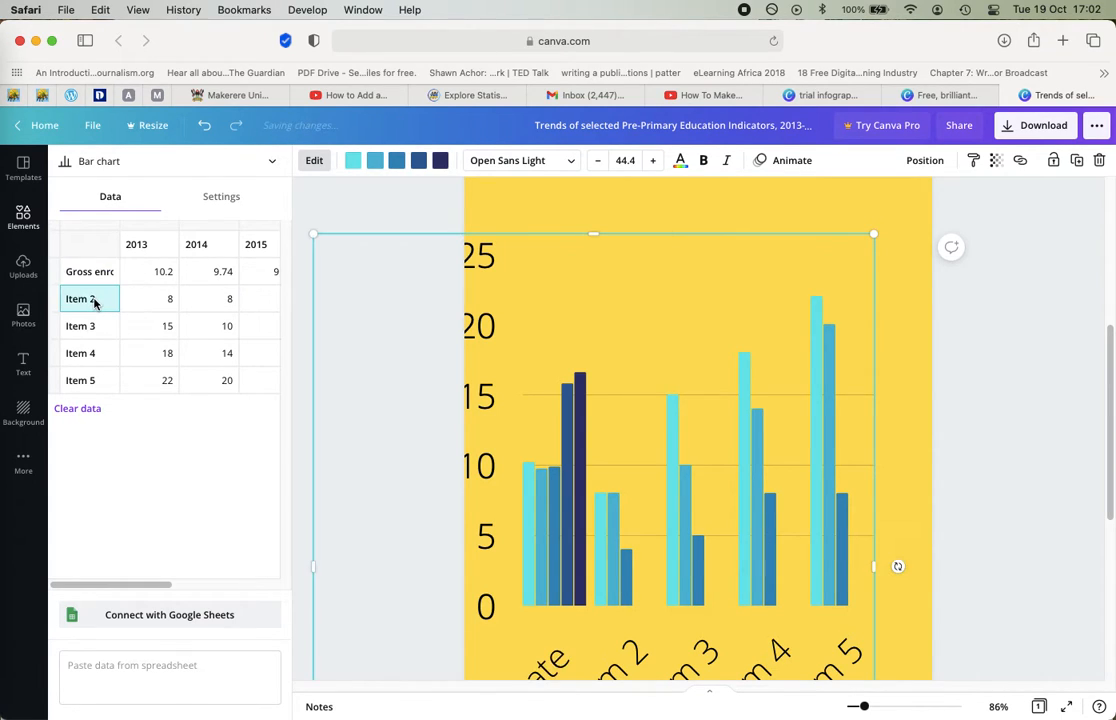
Clear the row labels Item 2 to Item 5 from the chart's data.
{"action": "key", "text": "BackSpace"}
{"action": "left_click", "coordinate": [82, 328]}
{"action": "key", "text": "BackSpace"}
{"action": "left_click", "coordinate": [89, 355]}
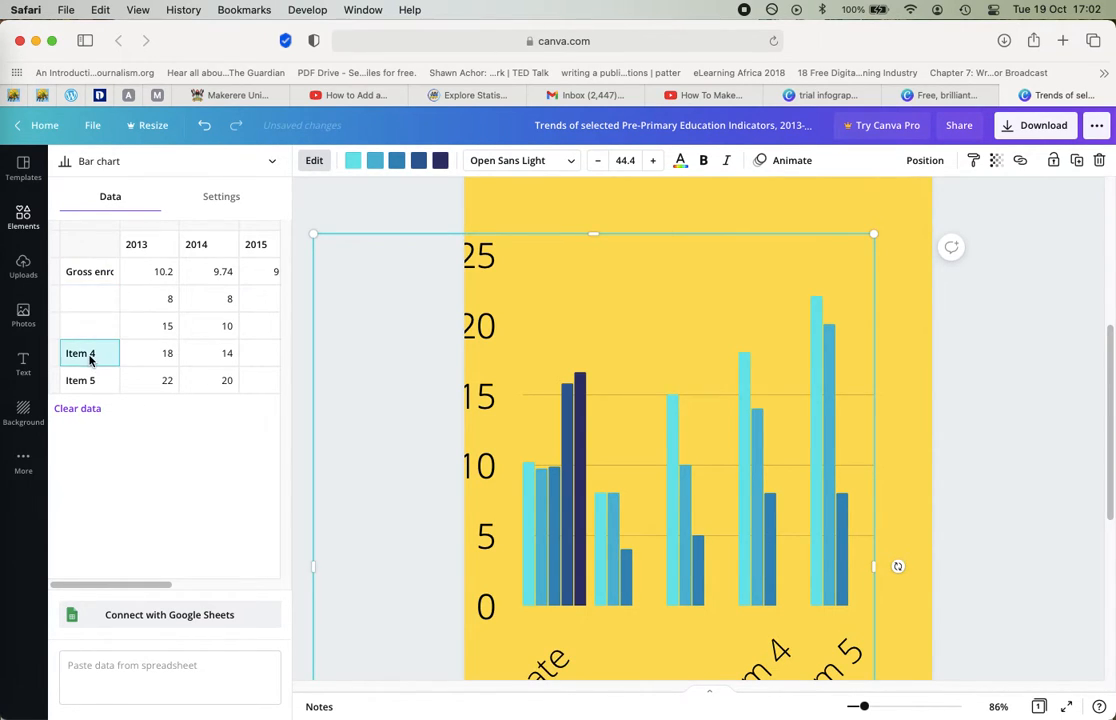
{"action": "key", "text": "BackSpace"}
{"action": "left_click", "coordinate": [90, 385]}
{"action": "key", "text": "BackSpace"}
Delete the four placeholder values below the Gross enrolment rate row in the 2013 column.
{"action": "left_click", "coordinate": [167, 300]}
{"action": "key", "text": "BackSpace"}
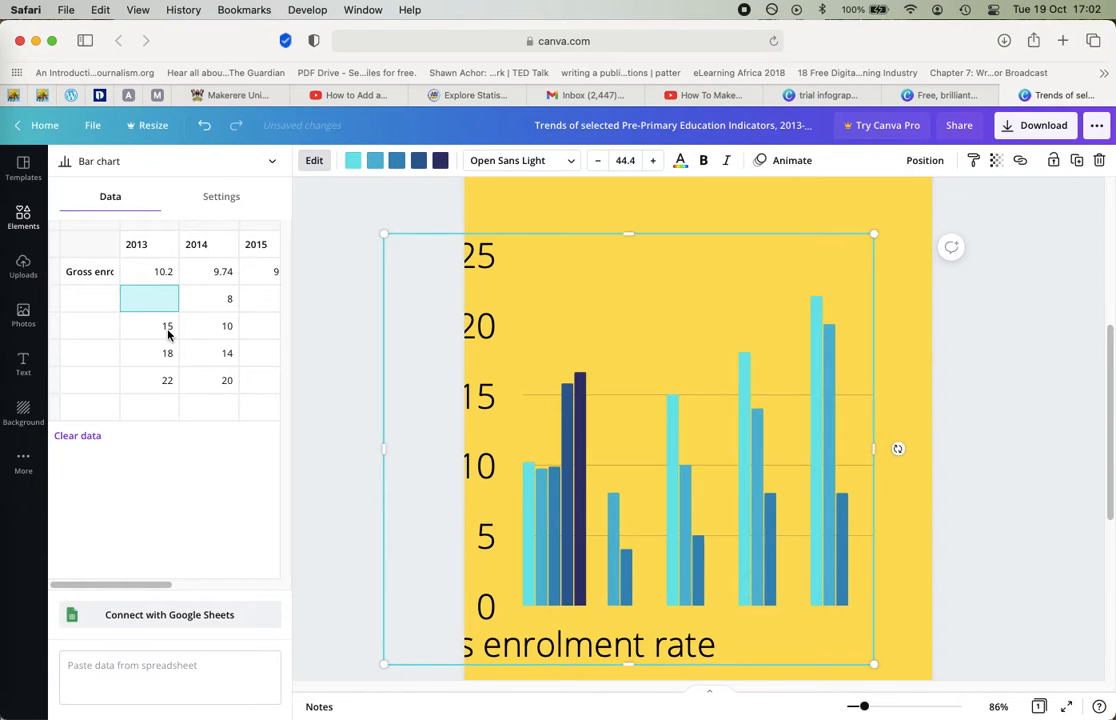
{"action": "left_click", "coordinate": [168, 328]}
{"action": "key", "text": "BackSpace"}
{"action": "left_click", "coordinate": [168, 353]}
{"action": "key", "text": "BackSpace"}
{"action": "left_click", "coordinate": [170, 378]}
{"action": "key", "text": "BackSpace"}
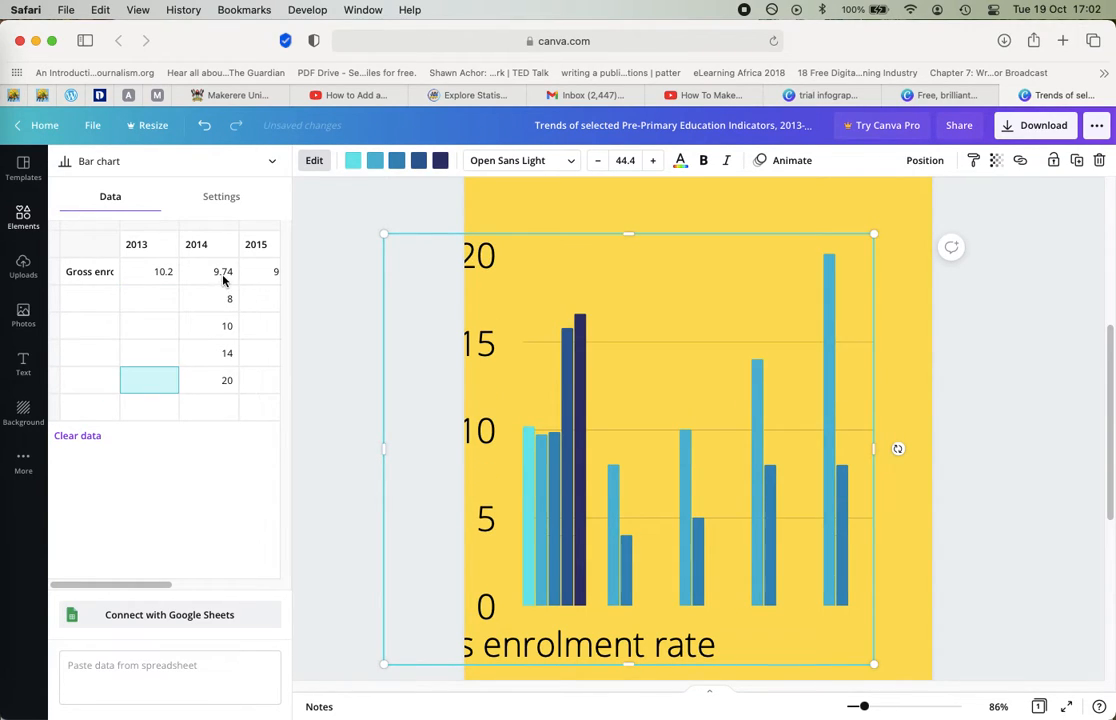
Delete the four placeholder values below the Gross enrolment rate row in the 2014 column.
{"action": "left_click", "coordinate": [220, 273]}
{"action": "left_click", "coordinate": [224, 300]}
{"action": "key", "text": "BackSpace"}
{"action": "left_click", "coordinate": [228, 326]}
{"action": "key", "text": "BackSpace"}
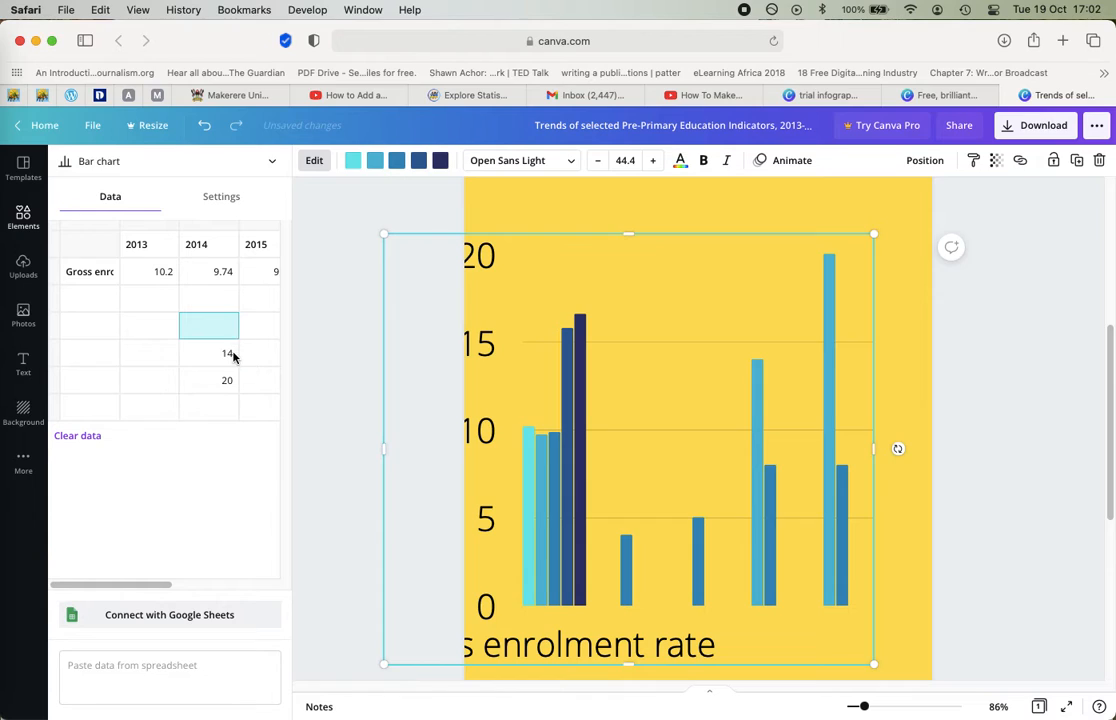
{"action": "left_click", "coordinate": [228, 353]}
{"action": "key", "text": "BackSpace"}
{"action": "left_click", "coordinate": [228, 378]}
{"action": "key", "text": "BackSpace"}
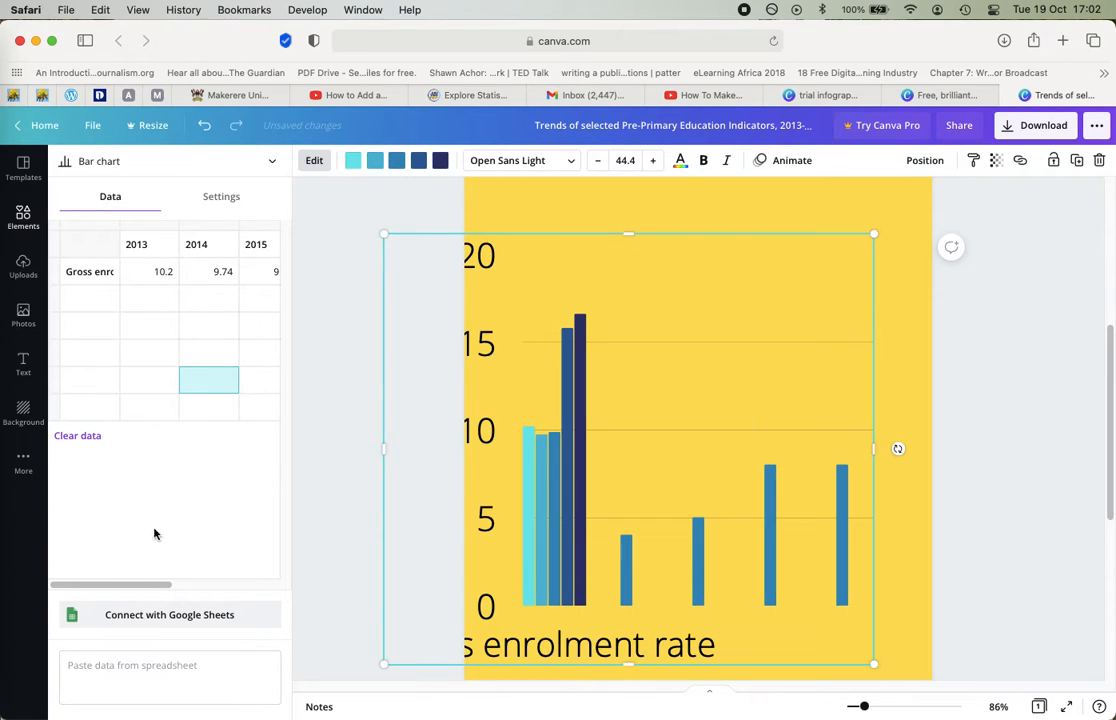
Delete the four placeholder values below the Gross enrolment rate row in the 2015 column.
{"action": "left_click_drag", "start_coordinate": [137, 580], "coordinate": [184, 580]}
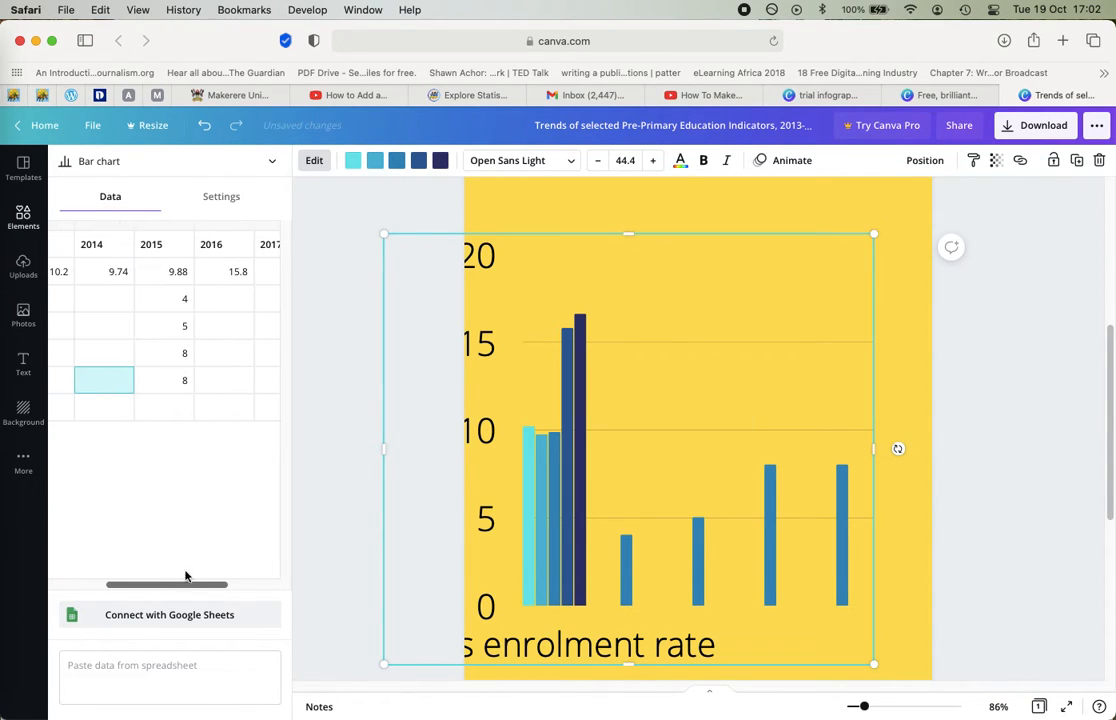
{"action": "left_click", "coordinate": [167, 299]}
{"action": "key", "text": "BackSpace"}
{"action": "left_click", "coordinate": [172, 326]}
{"action": "key", "text": "BackSpace"}
{"action": "left_click", "coordinate": [180, 353]}
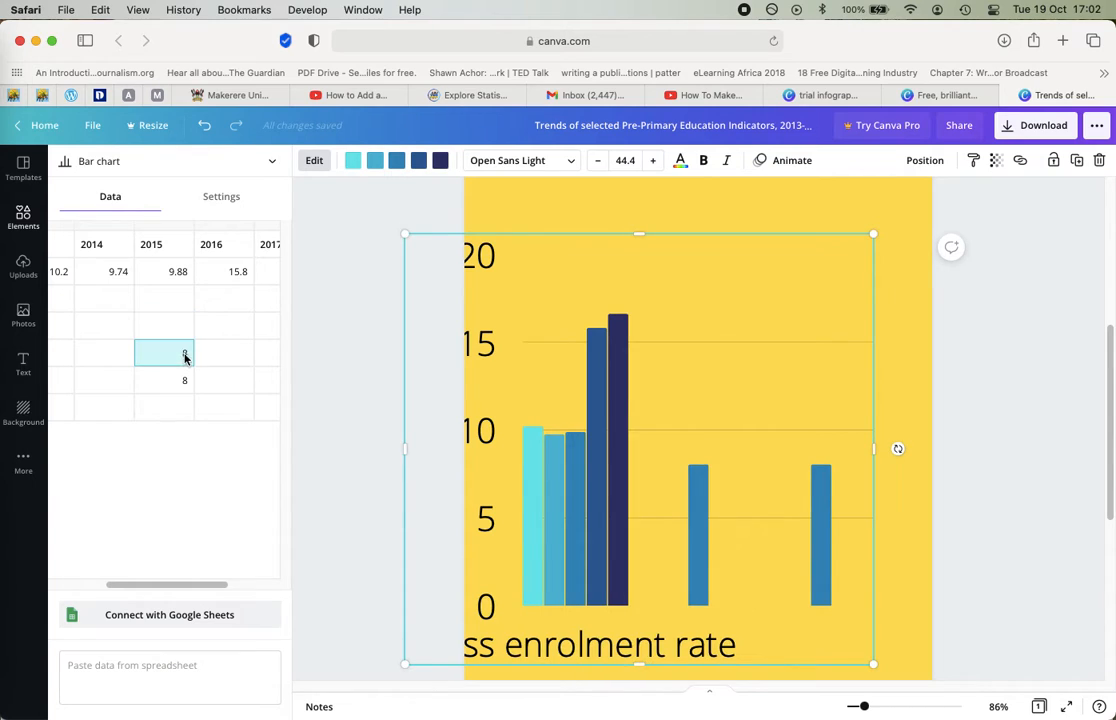
{"action": "key", "text": "BackSpace"}
{"action": "left_click", "coordinate": [181, 385]}
{"action": "key", "text": "BackSpace"}
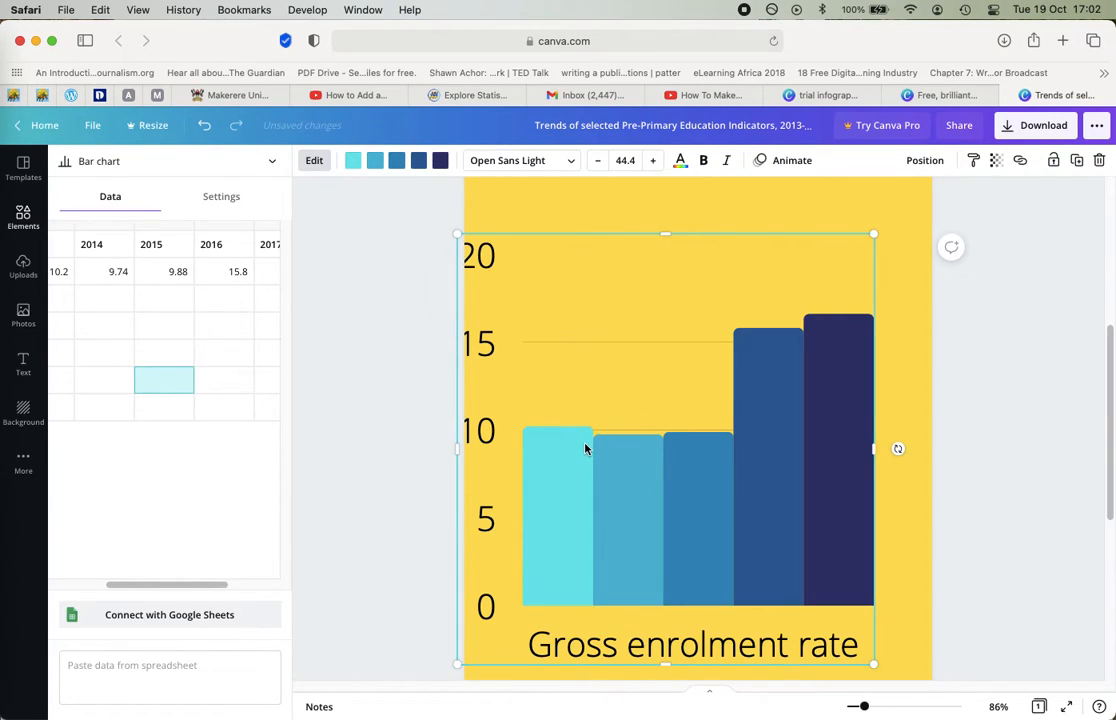
Shrink the bar chart proportionally to about two-thirds of its size so it fits inside the yellow page.
{"action": "scroll", "coordinate": [585, 449], "scroll_direction": "down", "scroll_amount": 5}
{"action": "scroll", "coordinate": [585, 449], "scroll_direction": "up", "scroll_amount": 3}
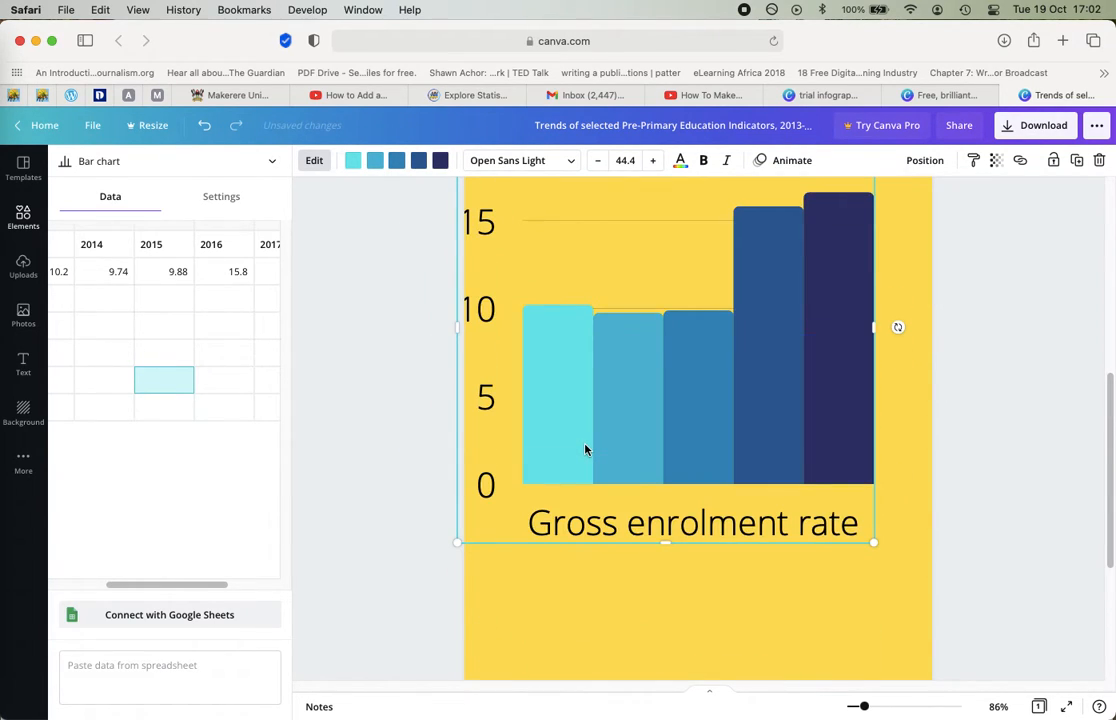
{"action": "scroll", "coordinate": [585, 449], "scroll_direction": "up", "scroll_amount": 5}
{"action": "scroll", "coordinate": [585, 449], "scroll_direction": "down", "scroll_amount": 10}
{"action": "scroll", "coordinate": [585, 449], "scroll_direction": "up", "scroll_amount": 4}
{"action": "scroll", "coordinate": [585, 449], "scroll_direction": "up", "scroll_amount": 2}
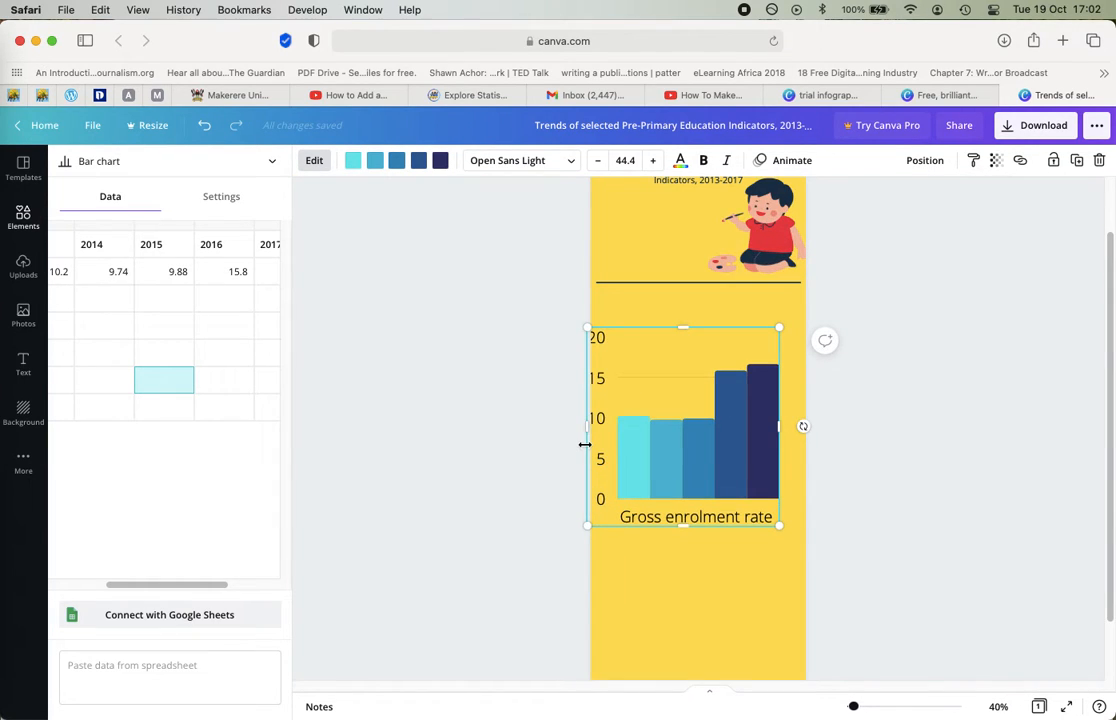
{"action": "scroll", "coordinate": [585, 444], "scroll_direction": "up", "scroll_amount": 1}
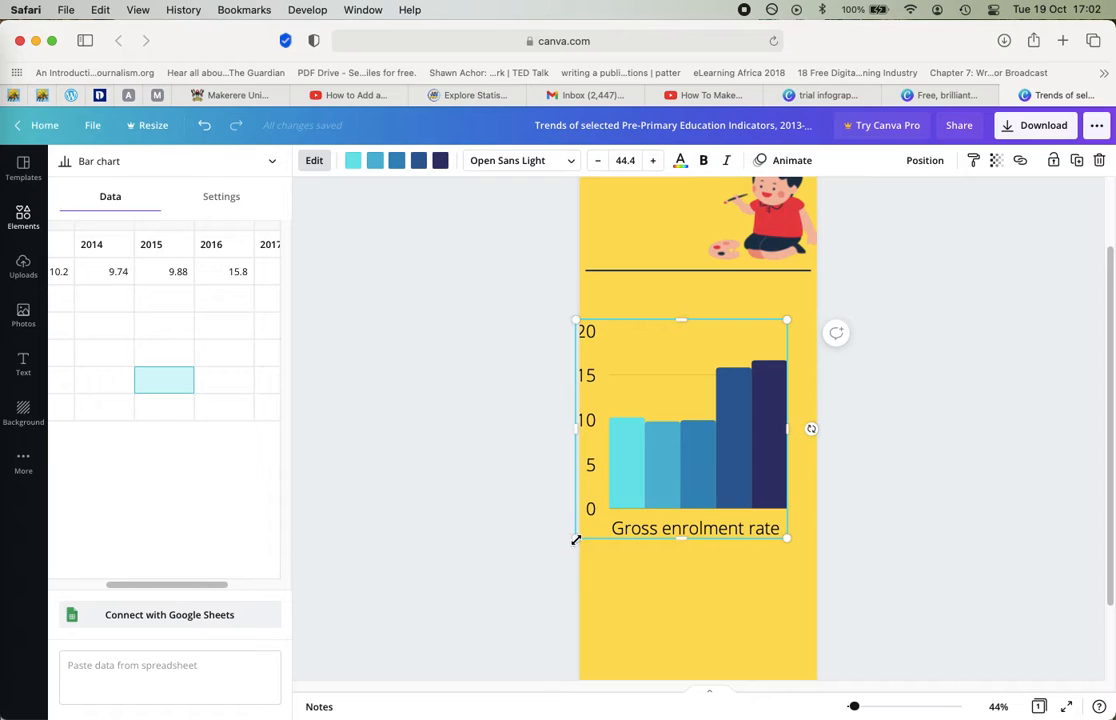
{"action": "left_click_drag", "start_coordinate": [575, 540], "coordinate": [644, 468]}
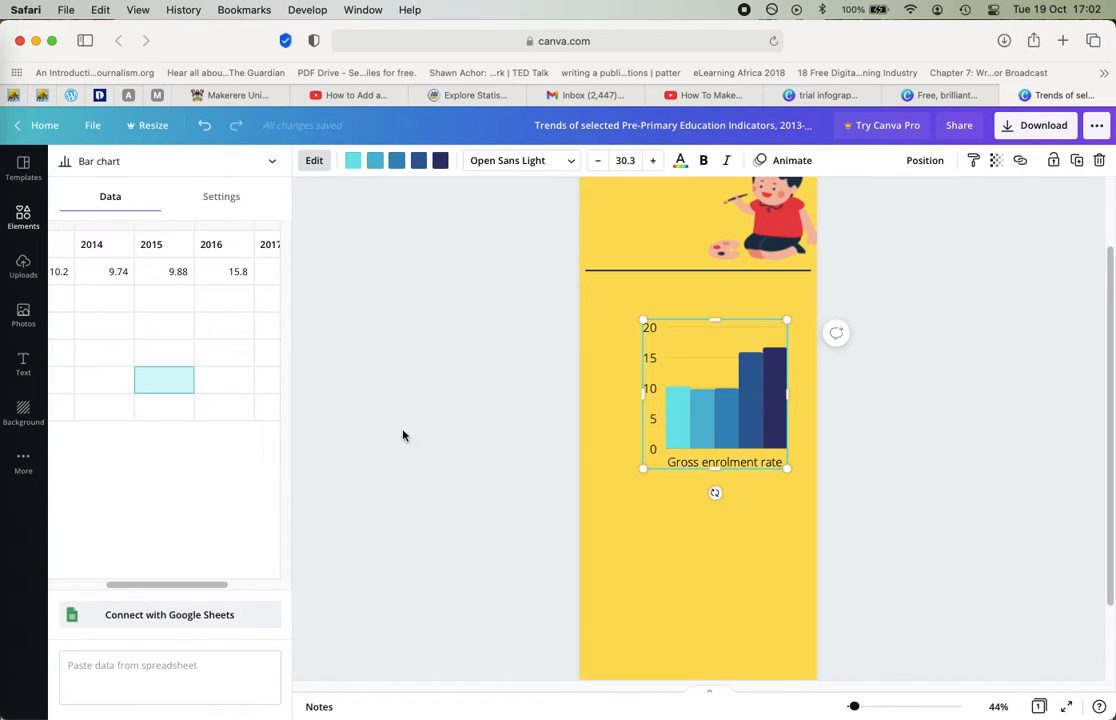
Set the bar chart to plot rows as series and leave the chart editor.
{"action": "left_click", "coordinate": [219, 199]}
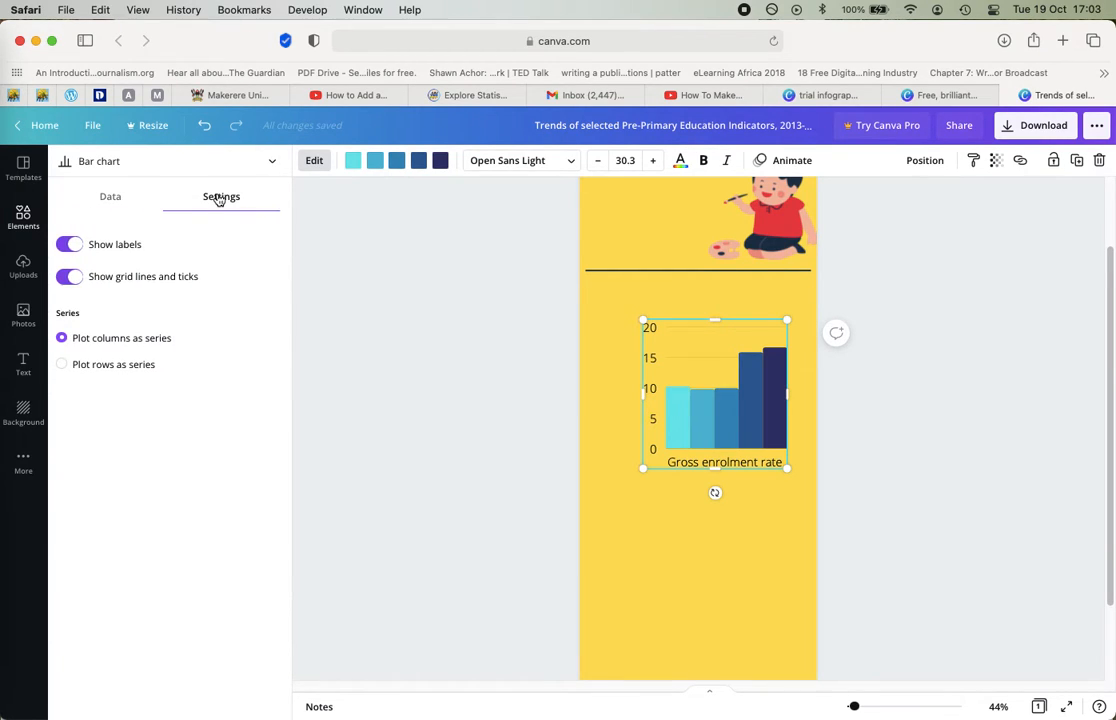
{"action": "left_click", "coordinate": [86, 369]}
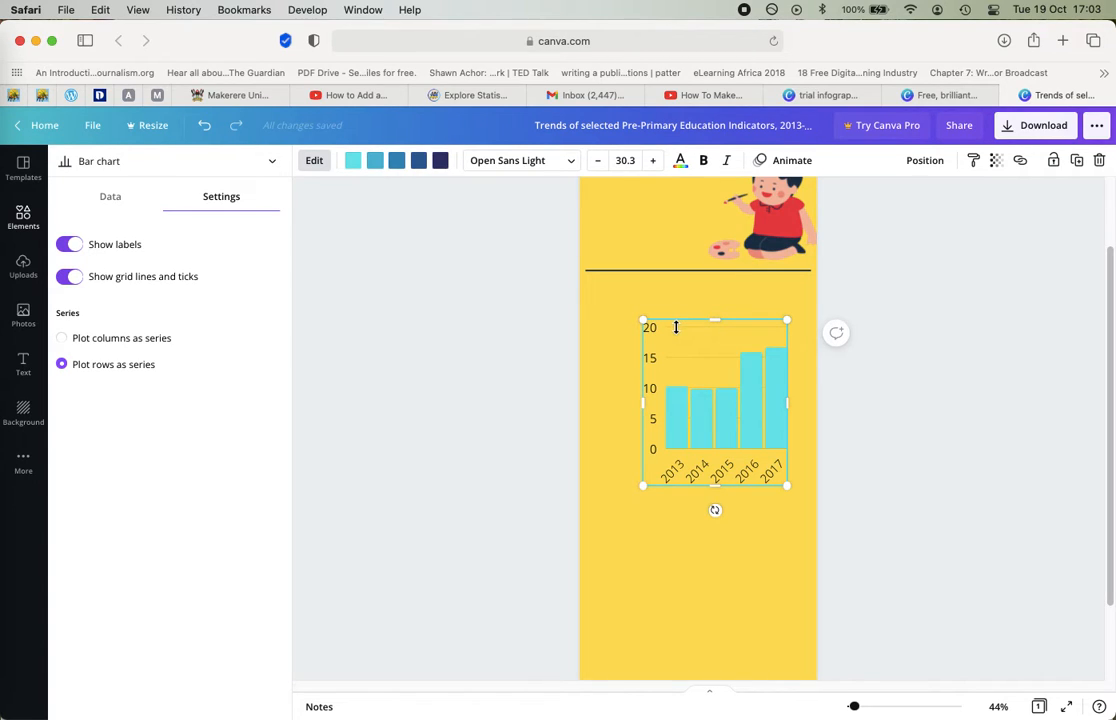
{"action": "scroll", "coordinate": [676, 327], "scroll_direction": "up", "scroll_amount": 1}
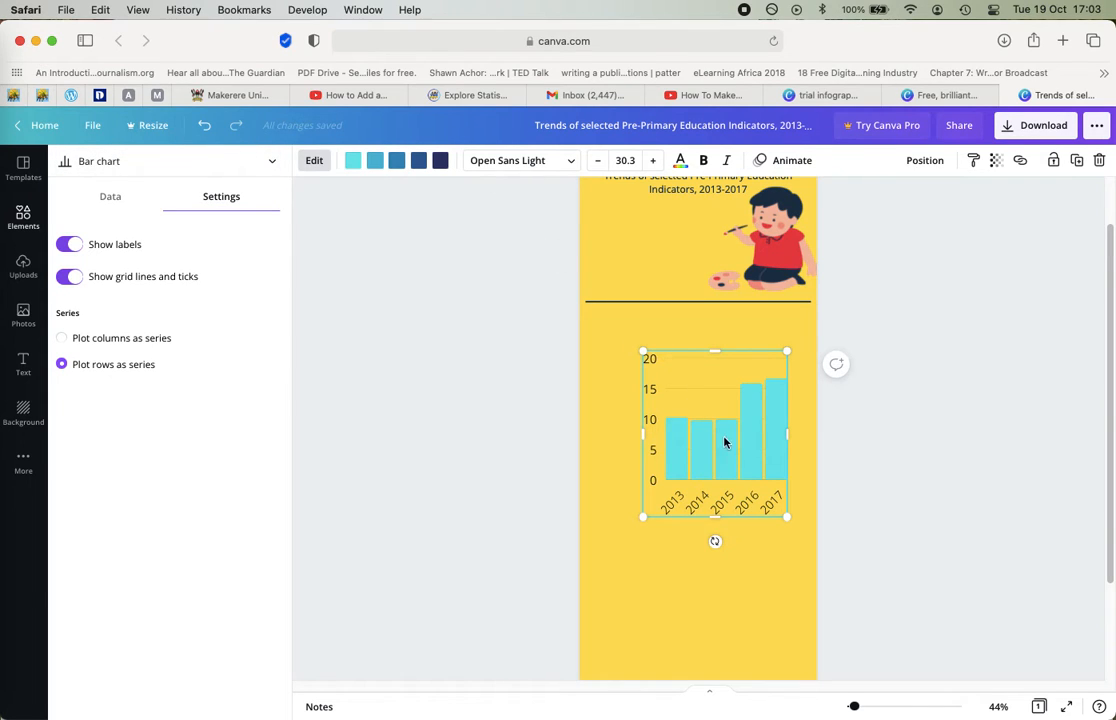
{"action": "key", "text": "Escape"}
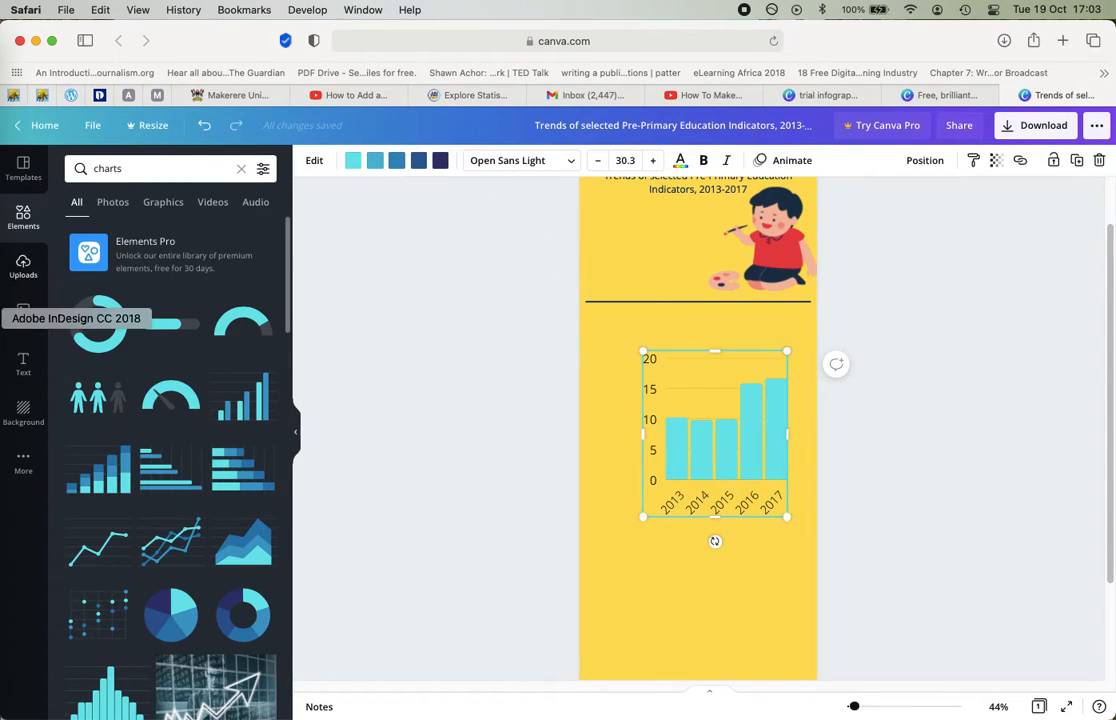
Add a body text box reading "Gross enrolment rate, 2013-2017" to the page.
{"action": "left_click", "coordinate": [23, 362]}
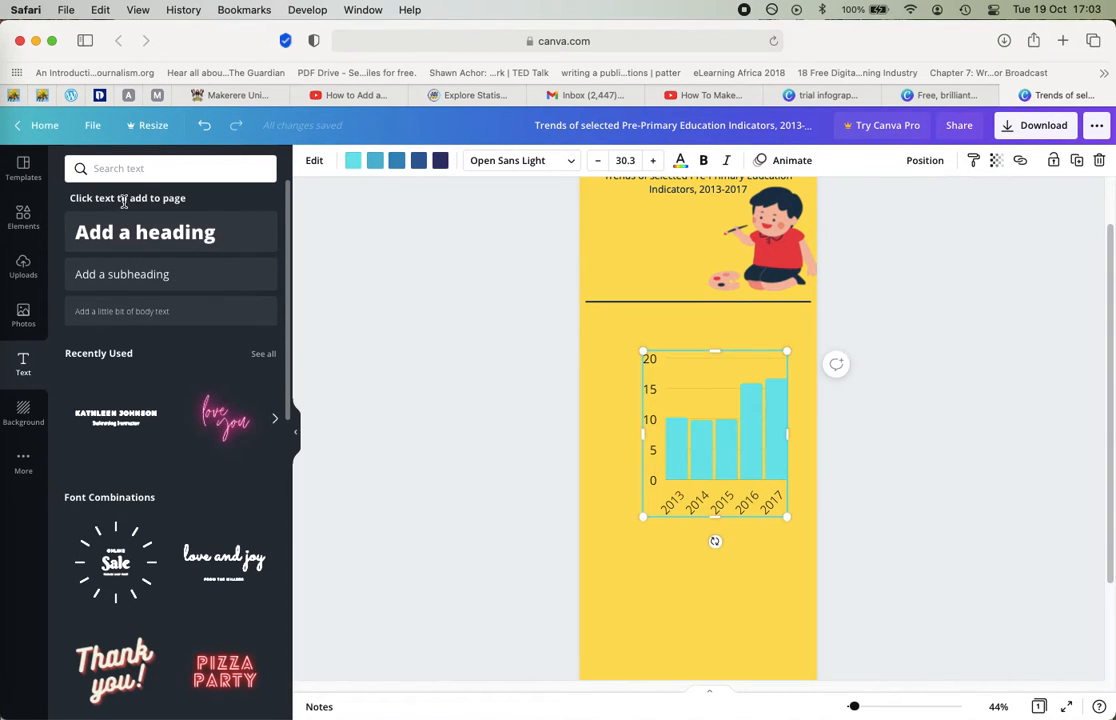
{"action": "left_click", "coordinate": [129, 313]}
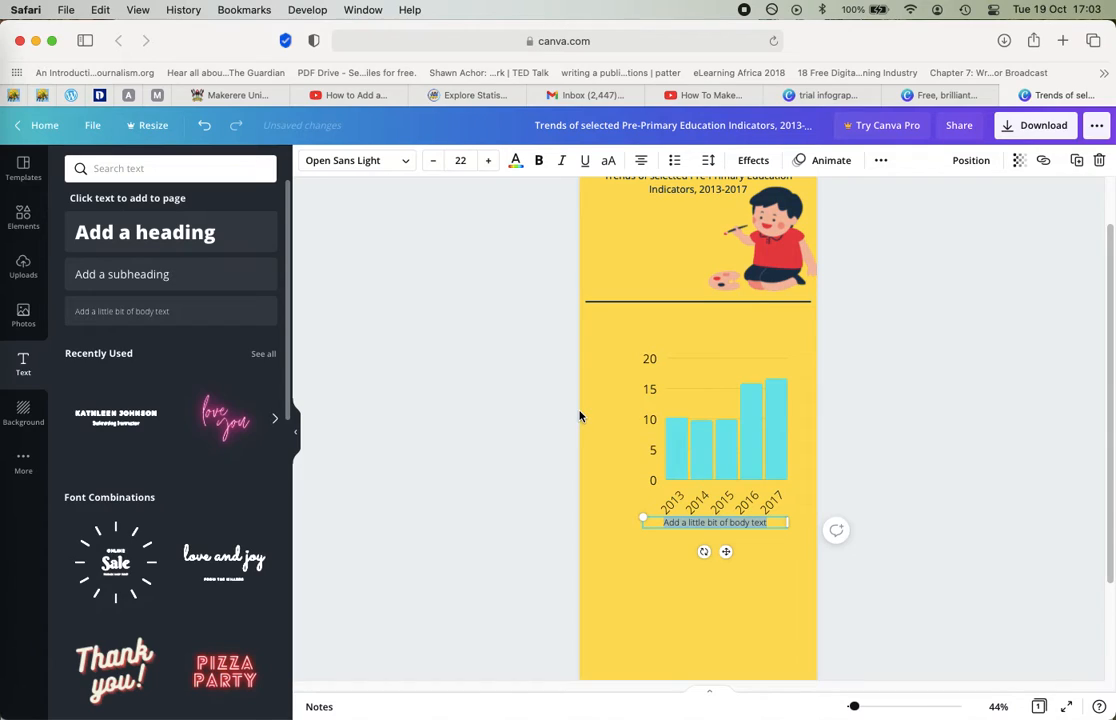
{"action": "type", "text": "Gross en"}
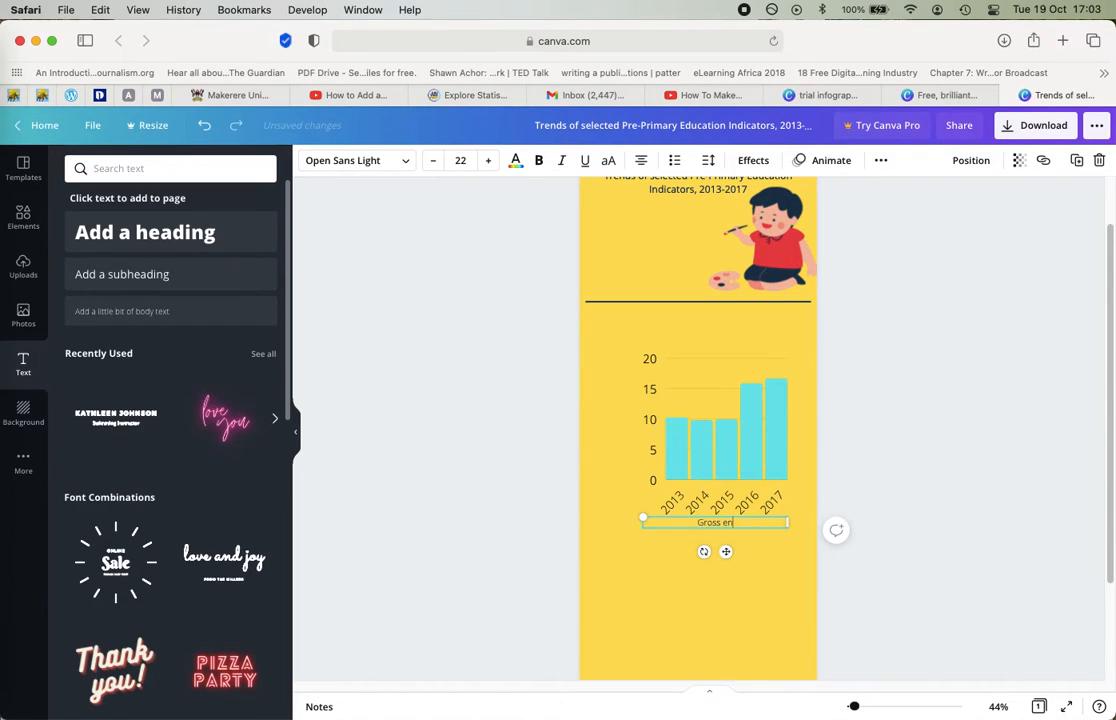
{"action": "type", "text": "rolment rate, 2013-2017"}
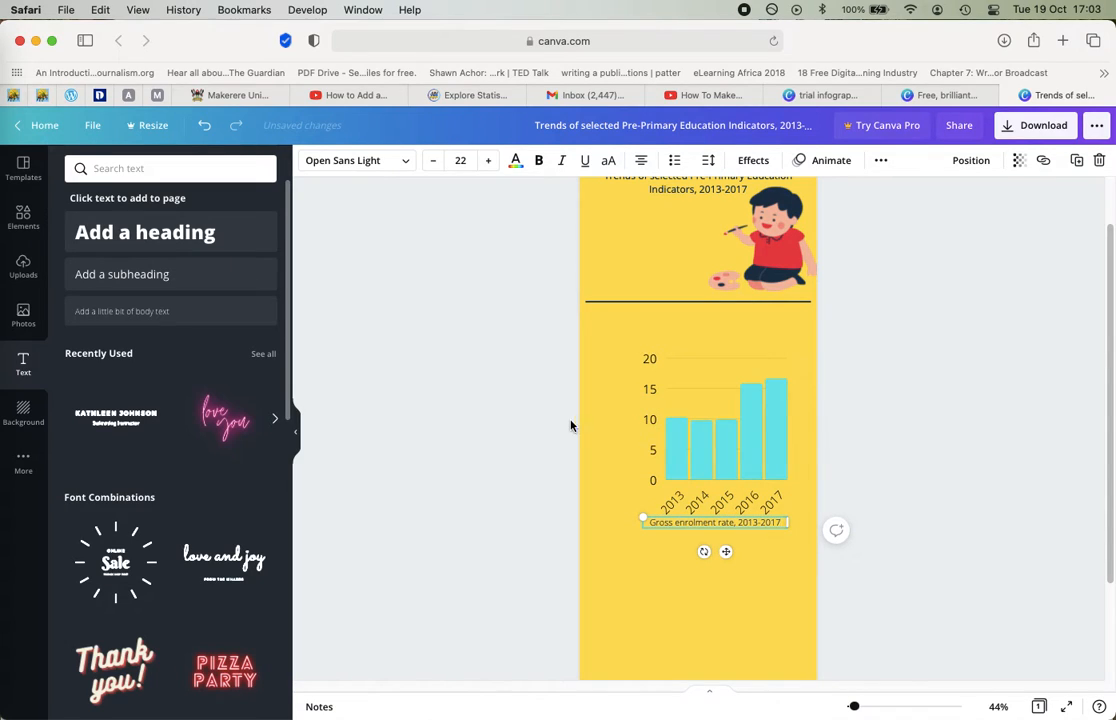
{"action": "left_click", "coordinate": [719, 405]}
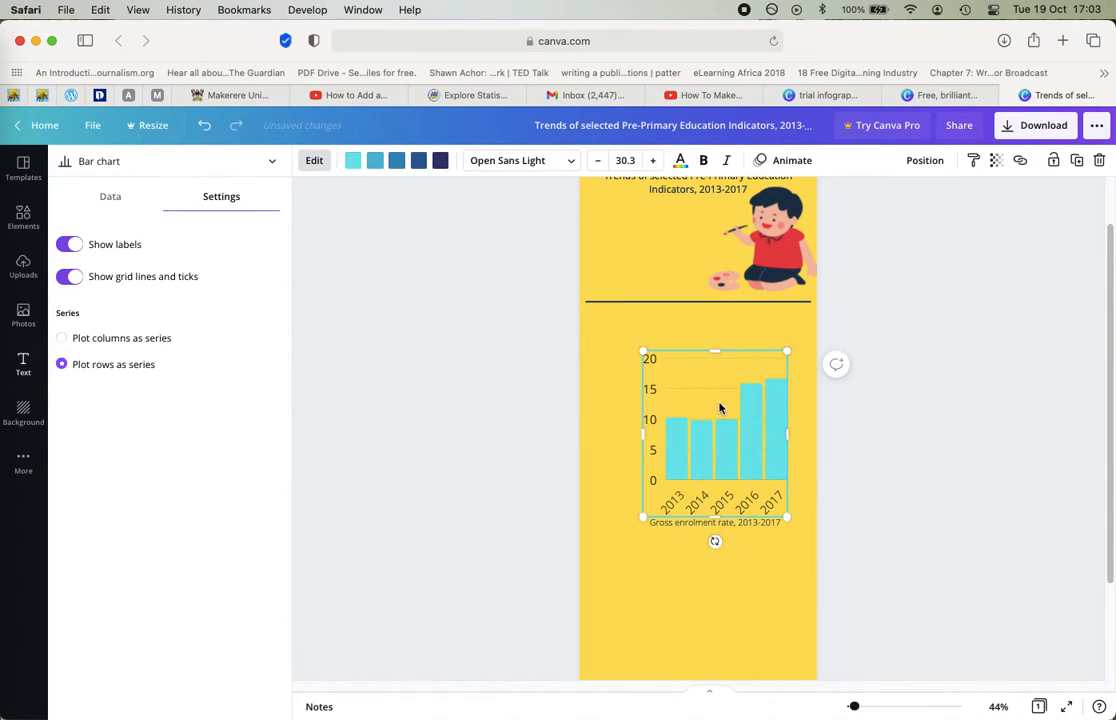
{"action": "left_click", "coordinate": [778, 557]}
{"action": "left_click", "coordinate": [650, 558]}
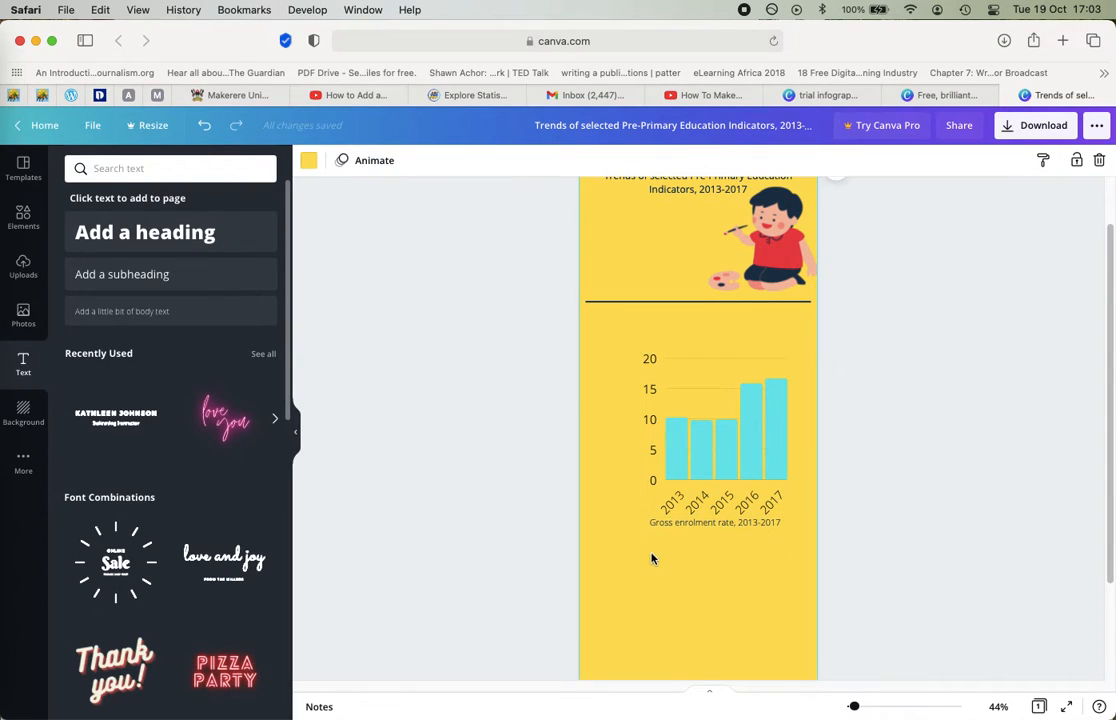
Move the enrolment rate text to just below the divider line and shift the bar chart down beneath it.
{"action": "left_click", "coordinate": [741, 521]}
{"action": "left_click_drag", "start_coordinate": [741, 521], "coordinate": [736, 332]}
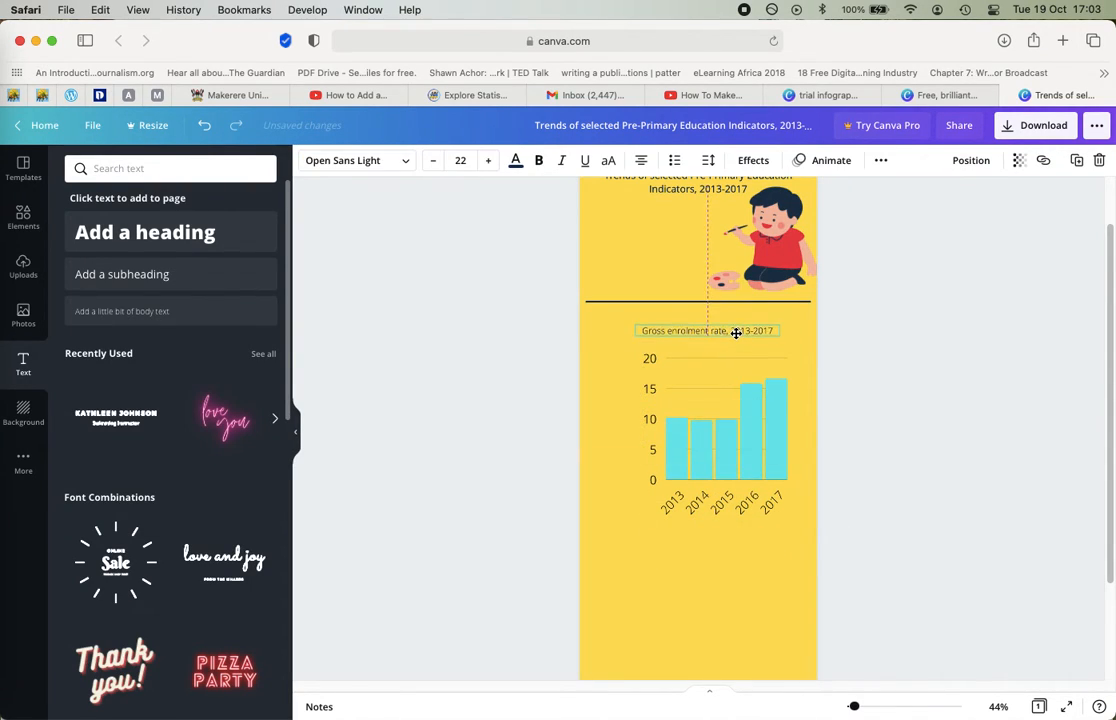
{"action": "left_click_drag", "start_coordinate": [748, 427], "coordinate": [740, 488]}
Make the "Gross enrolment rate, 2013-2017" text bold.
{"action": "double_click", "coordinate": [745, 330]}
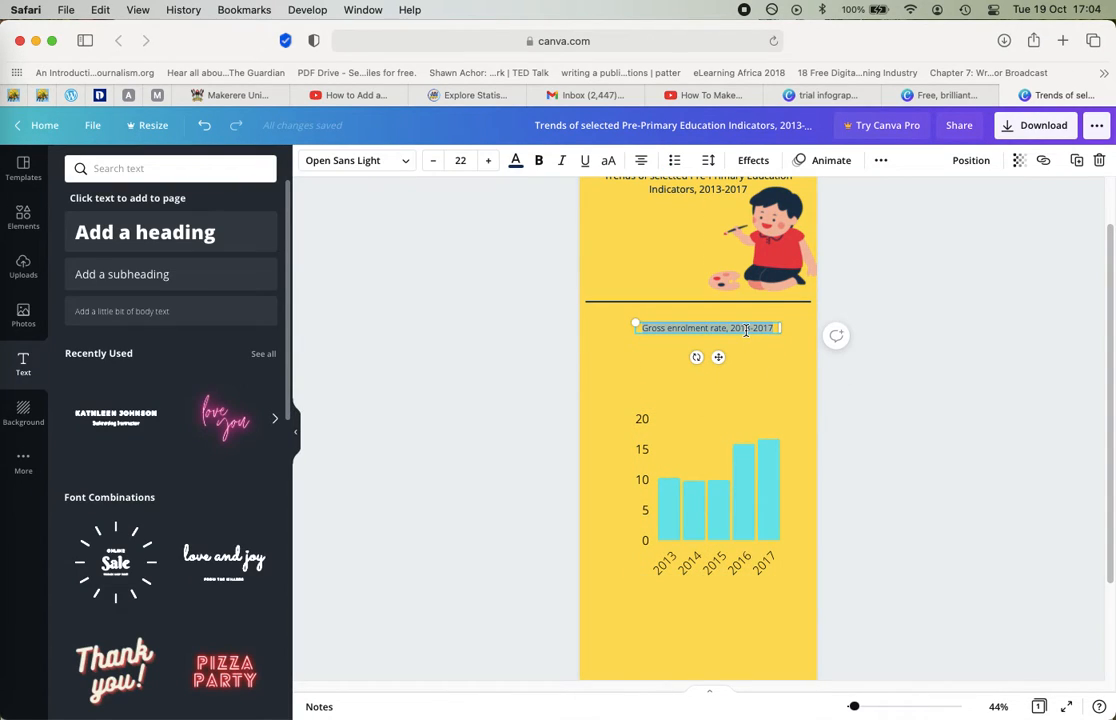
{"action": "key", "text": "super+b"}
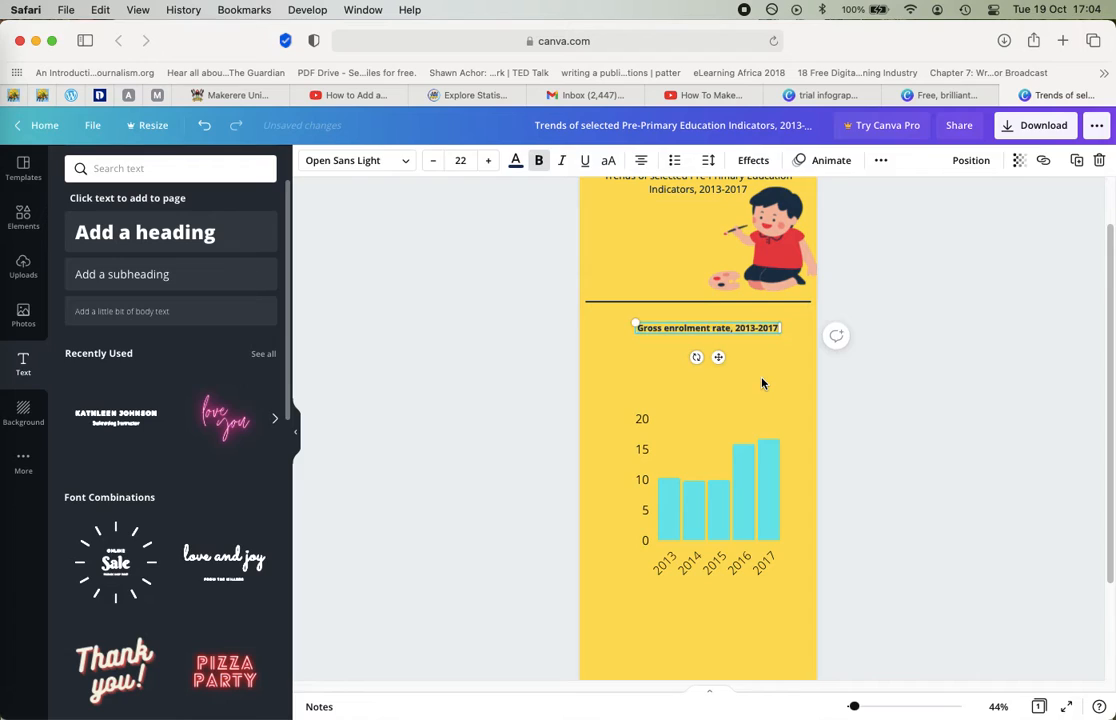
Remove the comma from the gross enrolment rate title and break it into two lines, with "2013-2017" on the second.
{"action": "left_click", "coordinate": [762, 381]}
{"action": "left_click", "coordinate": [700, 330]}
{"action": "key", "text": "BackSpace"}
{"action": "key", "text": "BackSpace"}
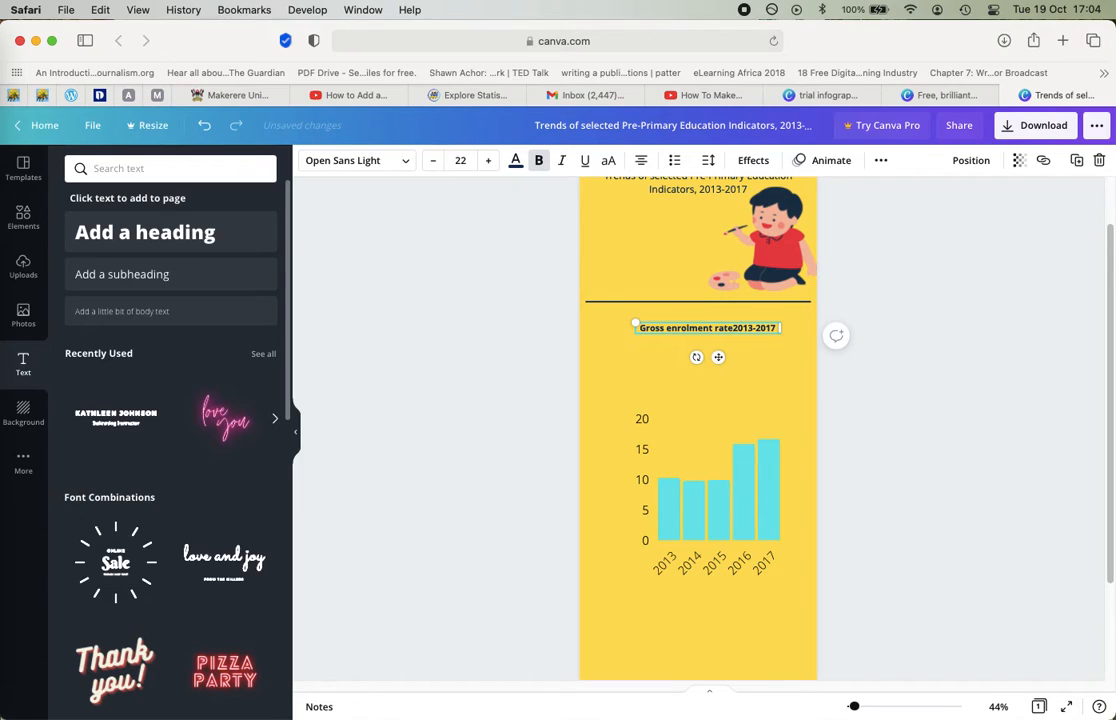
{"action": "key", "text": "Return"}
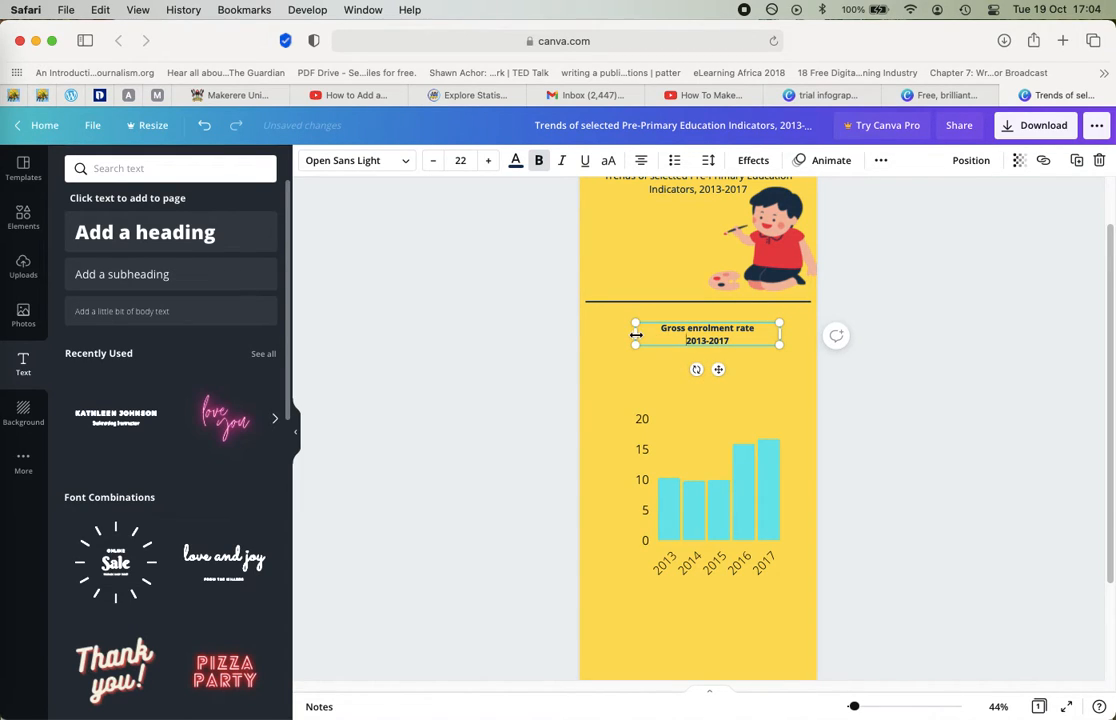
Narrow the gross enrolment rate title box and move it to the right half of the page under the divider line.
{"action": "mouse_move", "coordinate": [695, 331]}
{"action": "left_mouse_down"}
{"action": "mouse_move", "coordinate": [727, 327]}
{"action": "mouse_move", "coordinate": [695, 327]}
{"action": "left_mouse_up"}
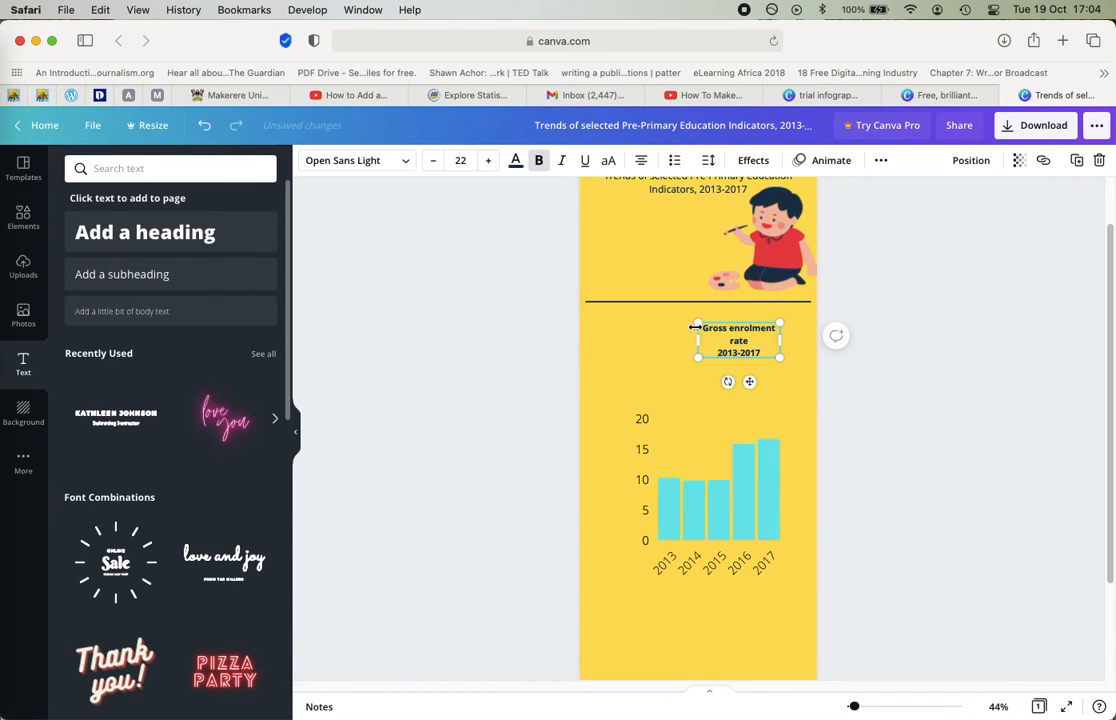
{"action": "left_click_drag", "start_coordinate": [698, 339], "coordinate": [682, 340]}
{"action": "left_click_drag", "start_coordinate": [741, 368], "coordinate": [760, 365]}
Shrink and flatten the bar chart, placing it beneath its title on the right half of the page.
{"action": "left_click_drag", "start_coordinate": [742, 516], "coordinate": [772, 494]}
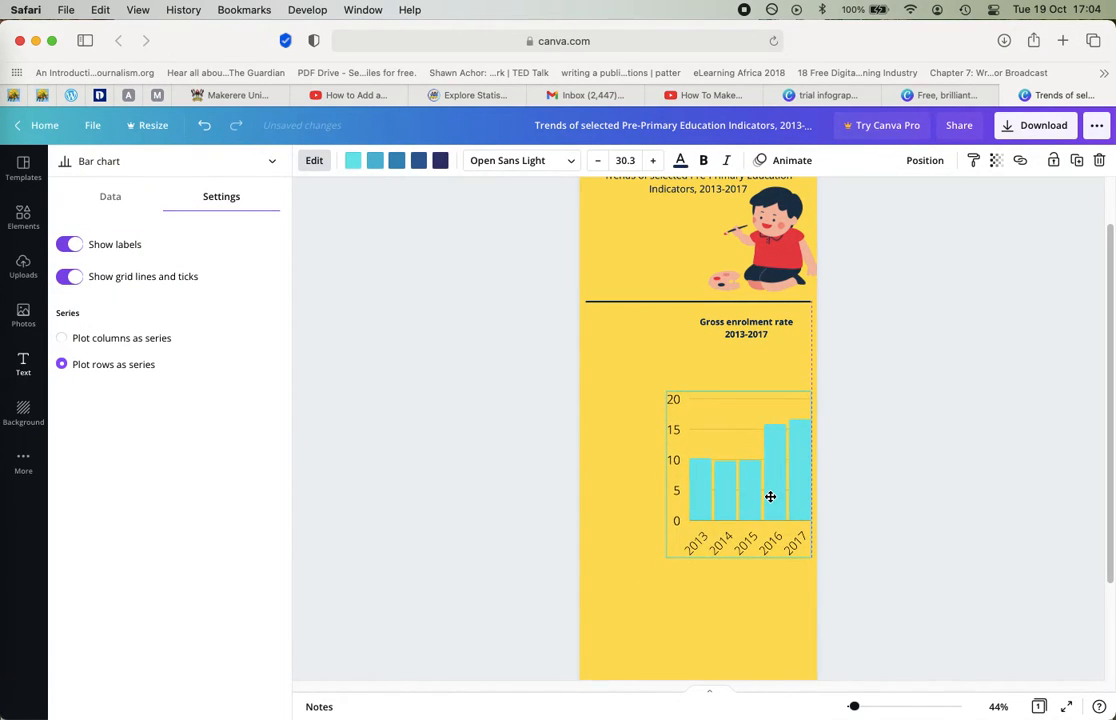
{"action": "left_click_drag", "start_coordinate": [665, 557], "coordinate": [695, 517]}
{"action": "left_click_drag", "start_coordinate": [778, 460], "coordinate": [770, 442]}
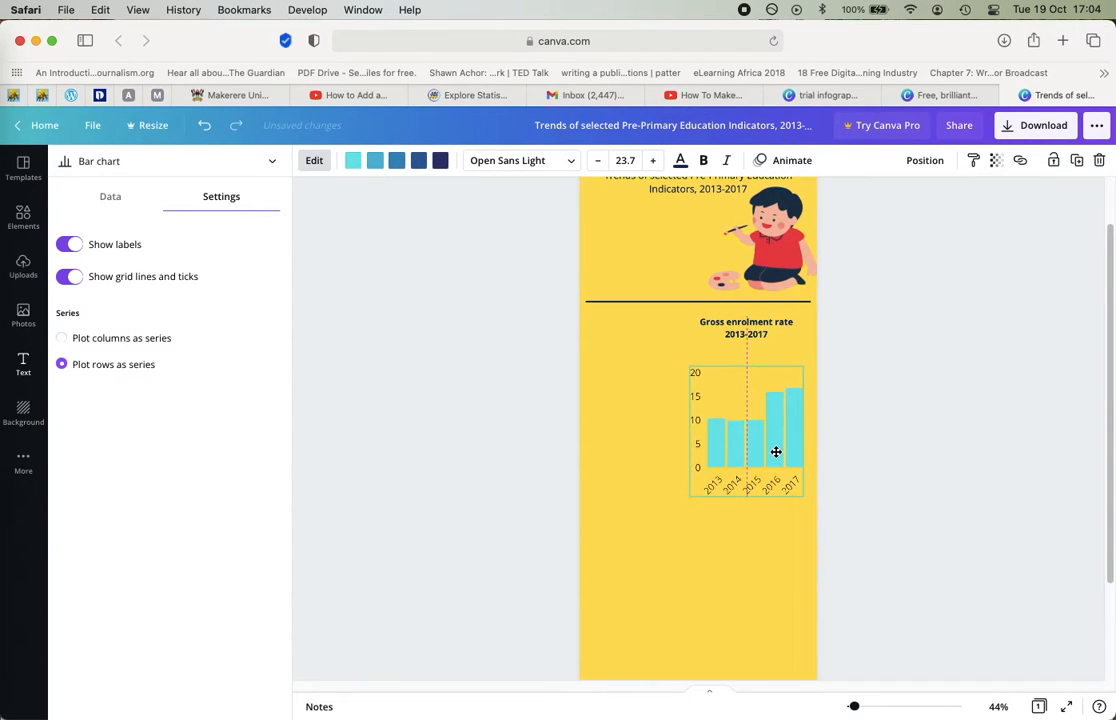
{"action": "left_click_drag", "start_coordinate": [745, 498], "coordinate": [752, 460]}
{"action": "left_click_drag", "start_coordinate": [755, 412], "coordinate": [761, 404]}
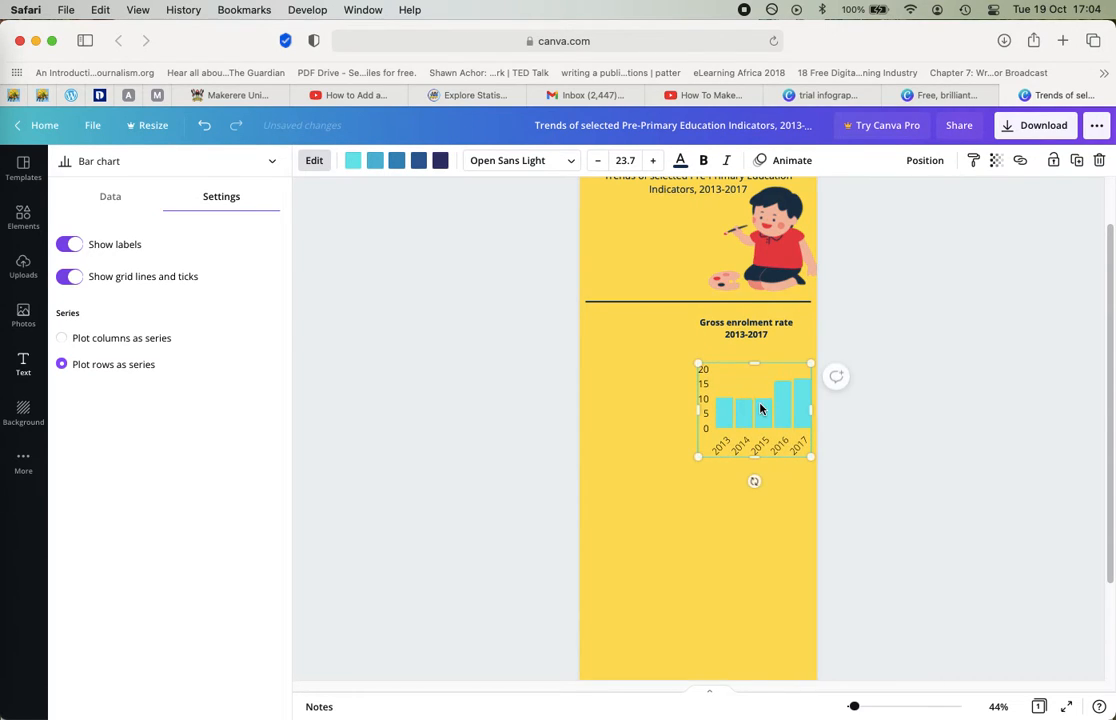
Recolour the chart's bars with the red brand colour and deselect the chart.
{"action": "left_click", "coordinate": [355, 163]}
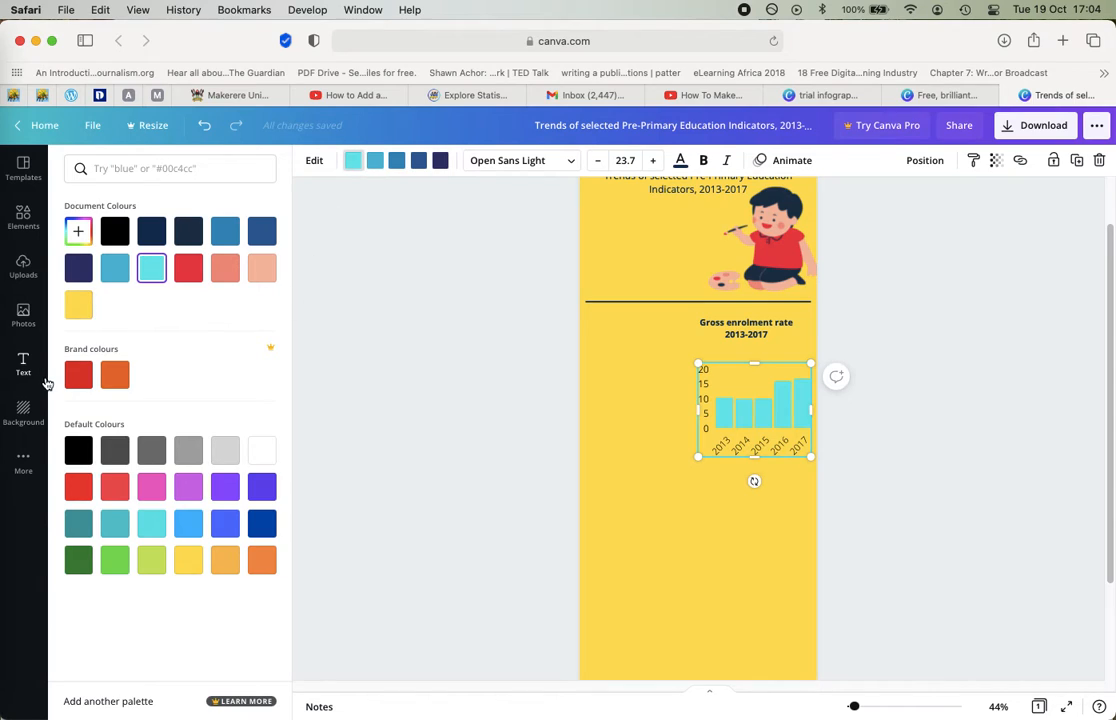
{"action": "left_click", "coordinate": [73, 372]}
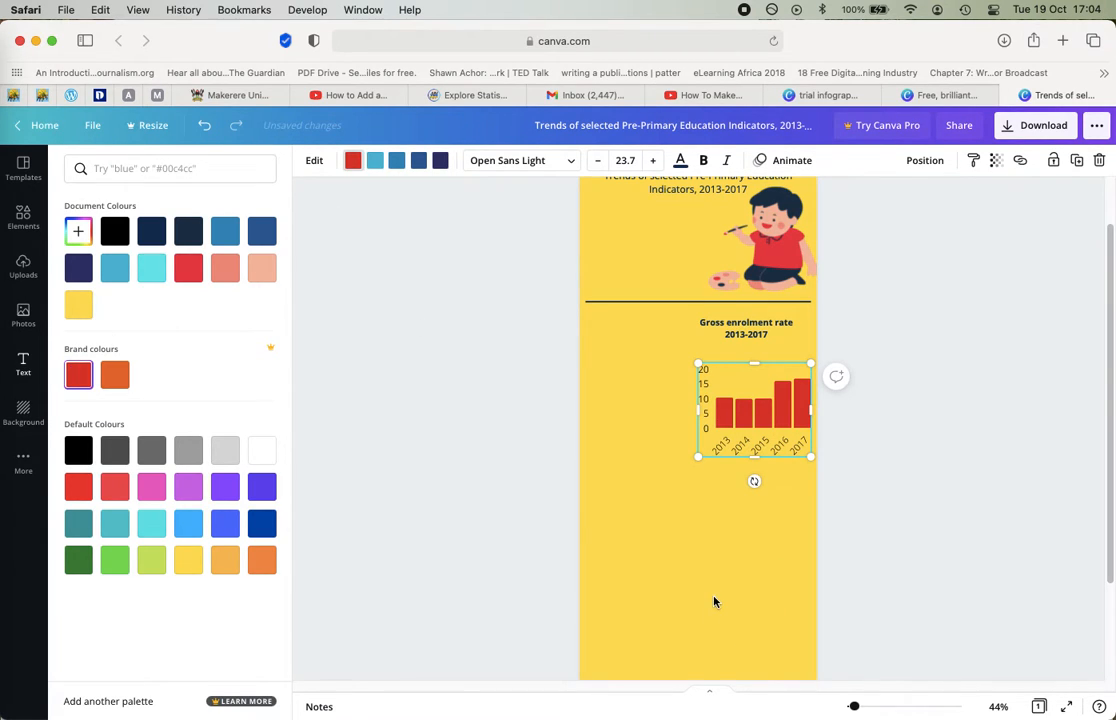
{"action": "left_click", "coordinate": [762, 448]}
{"action": "left_click", "coordinate": [645, 560]}
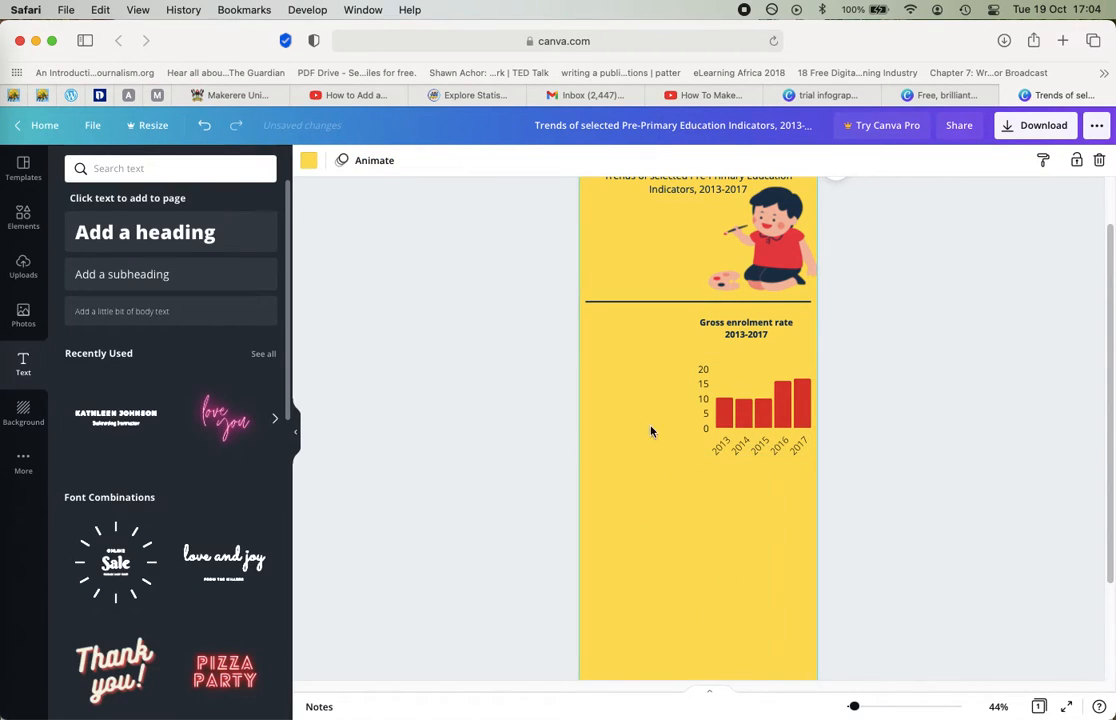
Duplicate the horizontal divider line and place the copy vertically below it, just beside the bar chart.
{"action": "left_click", "coordinate": [690, 302]}
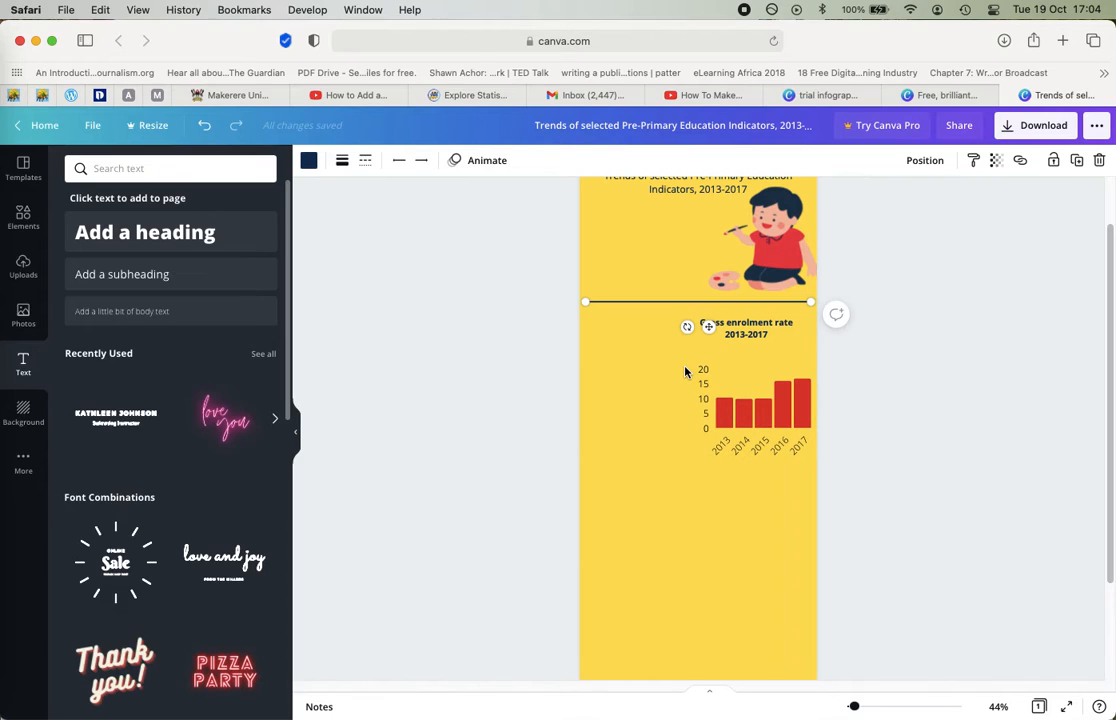
{"action": "key", "text": "super+c"}
{"action": "key", "text": "super+v"}
{"action": "left_click_drag", "start_coordinate": [690, 319], "coordinate": [720, 405]}
Shrink the bar chart slightly and move it up under its title, clear of the vertical line.
{"action": "left_click", "coordinate": [742, 440]}
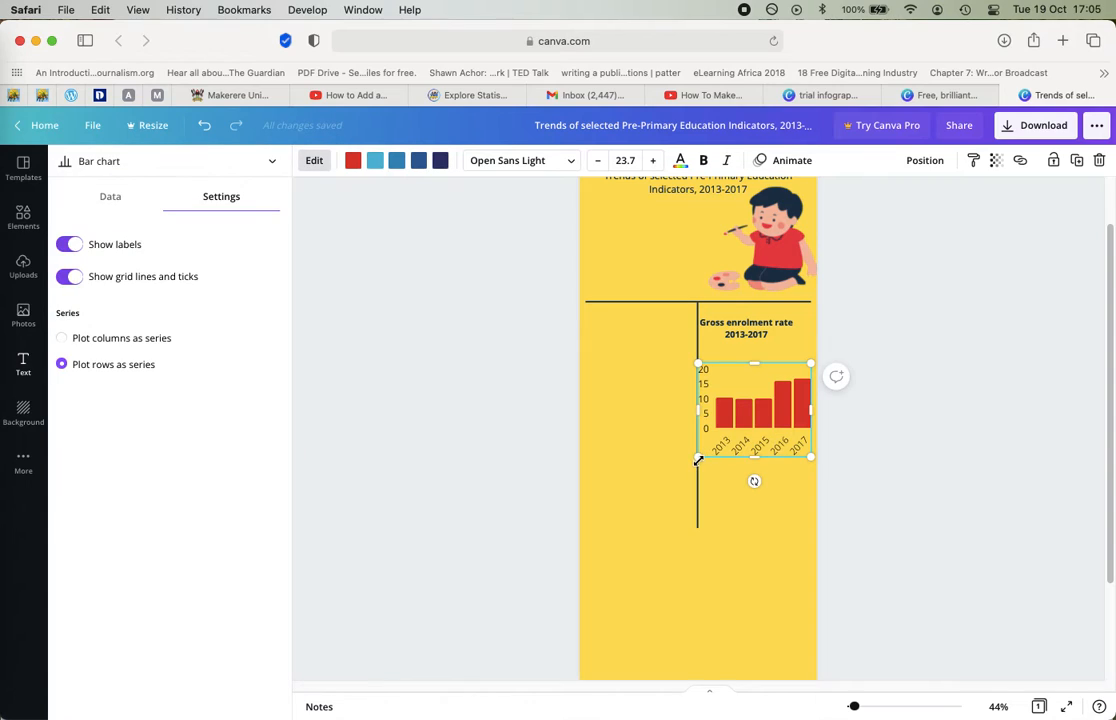
{"action": "left_click_drag", "start_coordinate": [708, 451], "coordinate": [765, 418]}
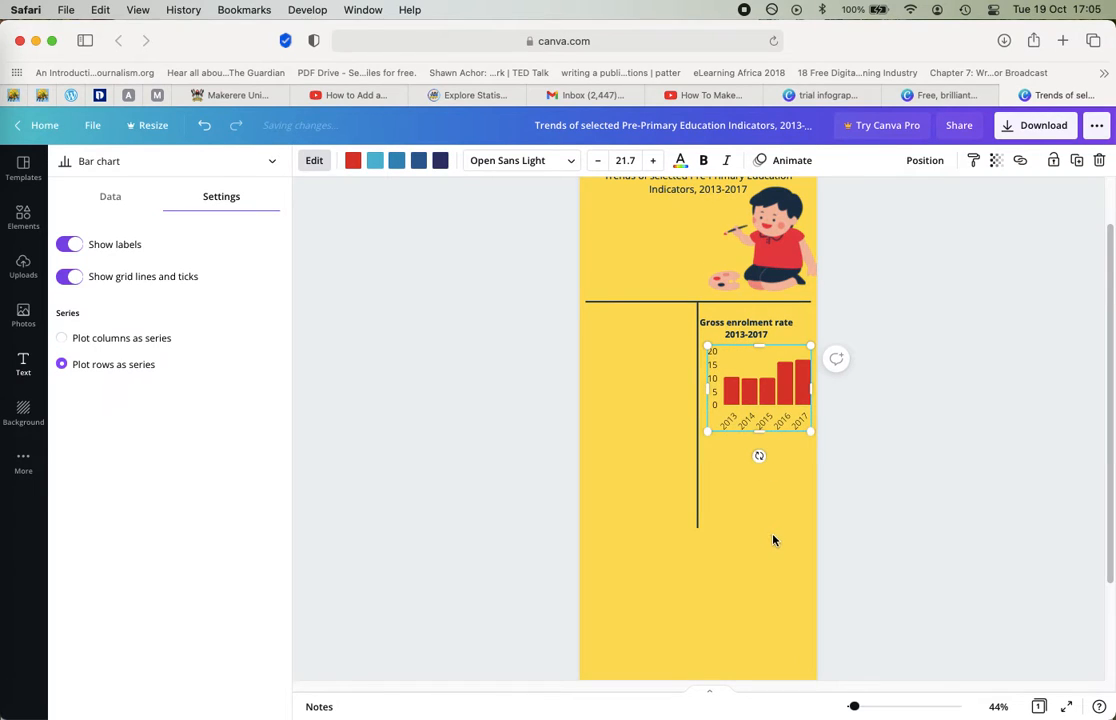
{"action": "left_click", "coordinate": [781, 457]}
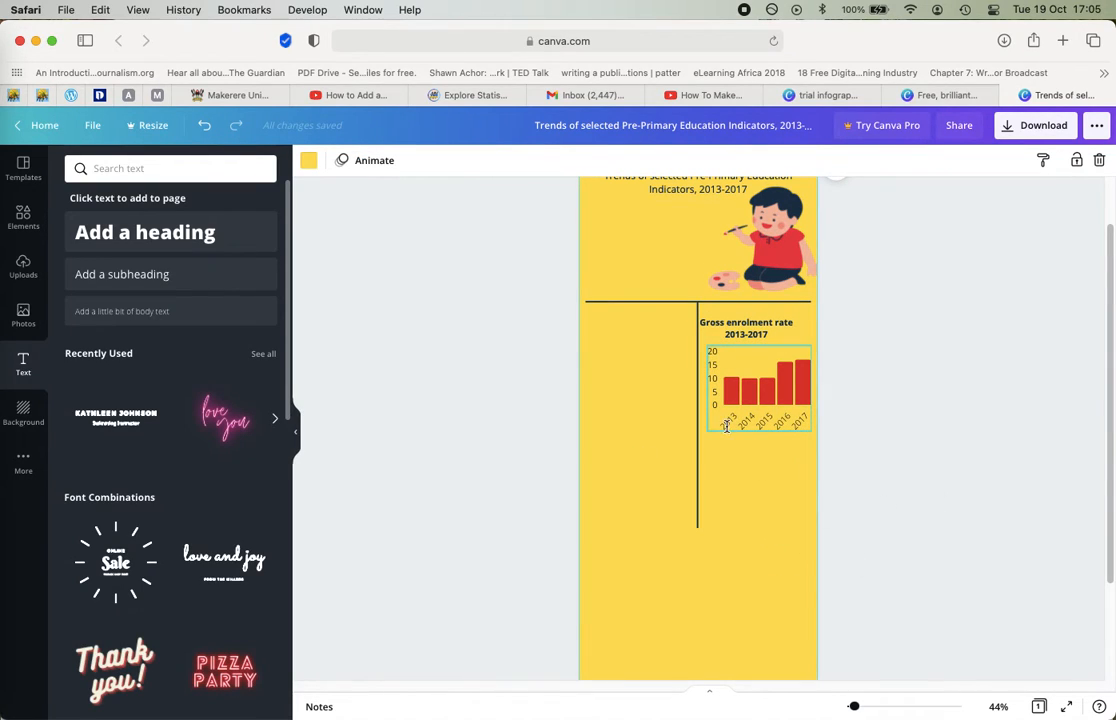
Lower the vertical line slightly below the horizontal divider and shorten it to end level with the chart's bottom edge.
{"action": "left_click", "coordinate": [697, 506]}
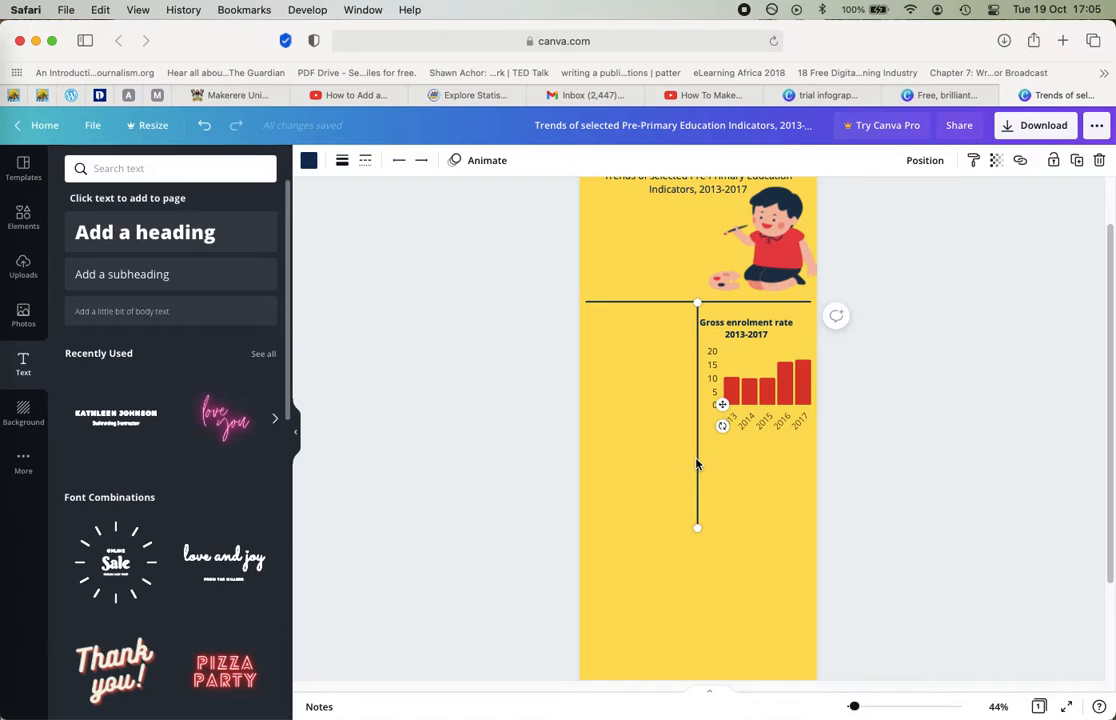
{"action": "left_click_drag", "start_coordinate": [697, 465], "coordinate": [697, 471]}
{"action": "left_click_drag", "start_coordinate": [697, 534], "coordinate": [697, 463]}
{"action": "key", "text": "super+z"}
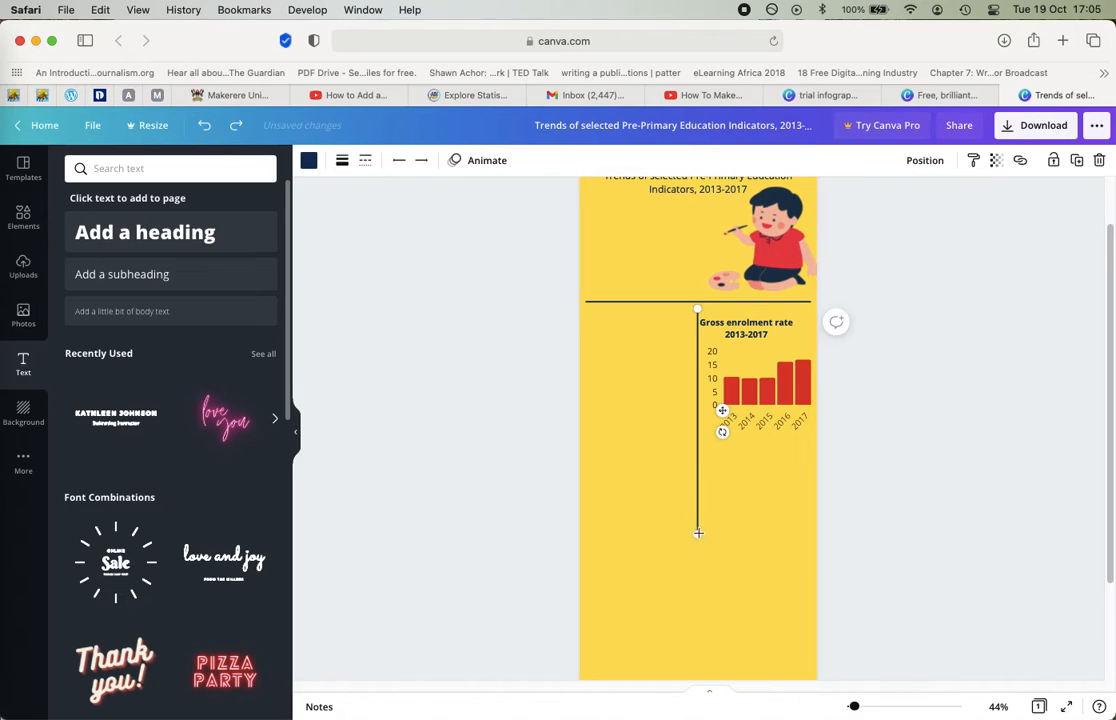
{"action": "left_click_drag", "start_coordinate": [699, 535], "coordinate": [712, 435]}
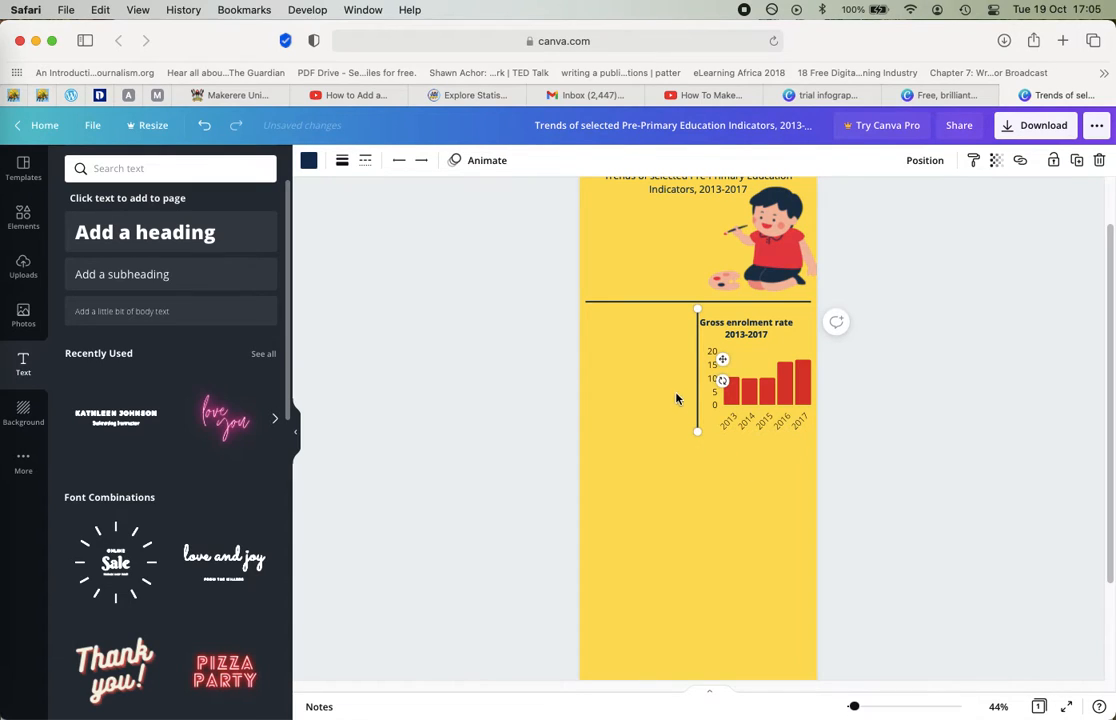
Shift the gross enrolment rate title slightly right and up so it sits clear of the vertical line.
{"action": "left_click", "coordinate": [746, 334]}
{"action": "left_click_drag", "start_coordinate": [758, 363], "coordinate": [767, 361]}
{"action": "left_click", "coordinate": [692, 423]}
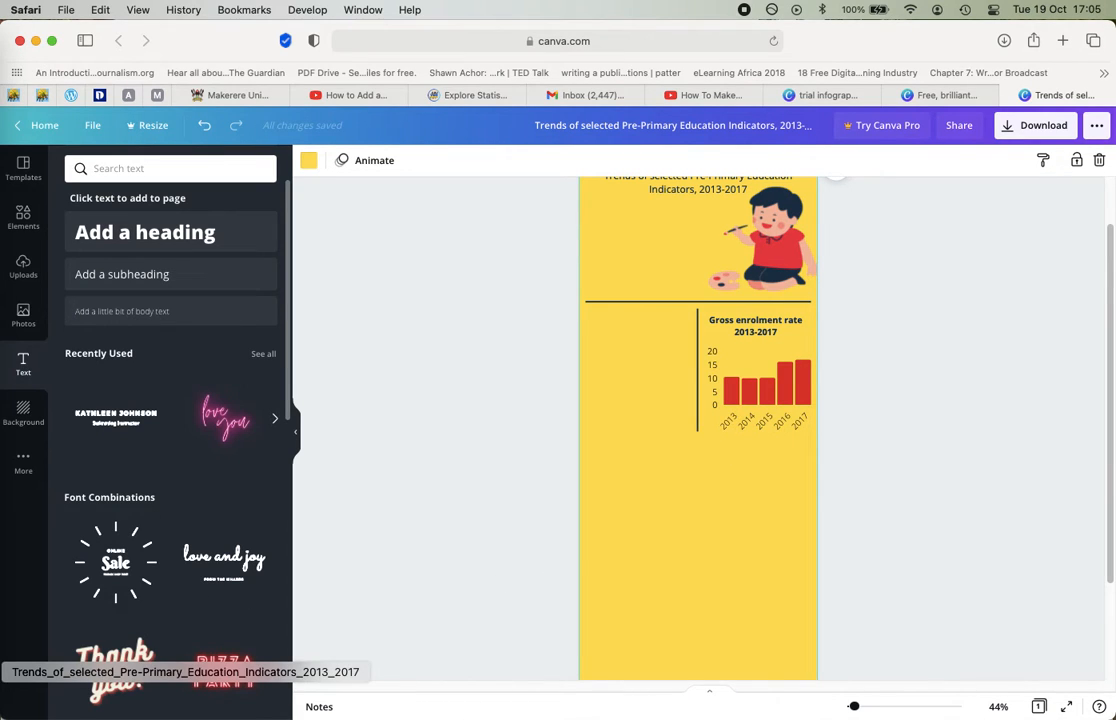
Switch to the Excel workbook, copy the Net Enrolment Rate values for 2013 to 2017, and return to the Canva design.
{"action": "left_click", "coordinate": [3, 672]}
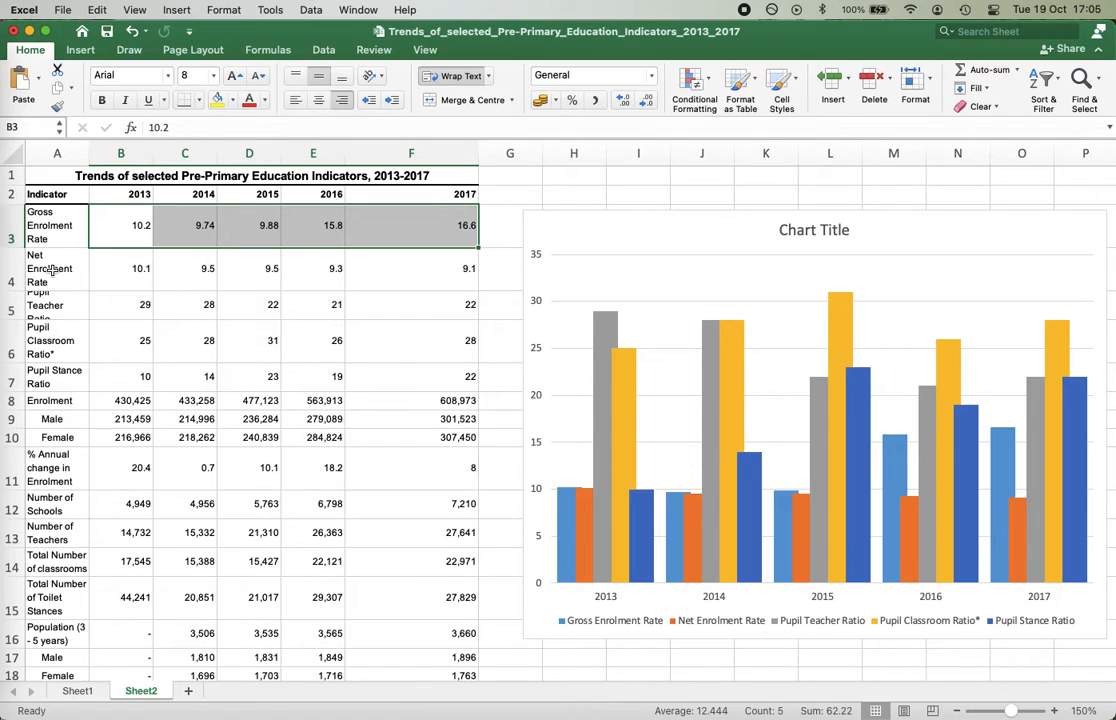
{"action": "left_click", "coordinate": [124, 268]}
{"action": "left_click_drag", "start_coordinate": [124, 268], "coordinate": [443, 279]}
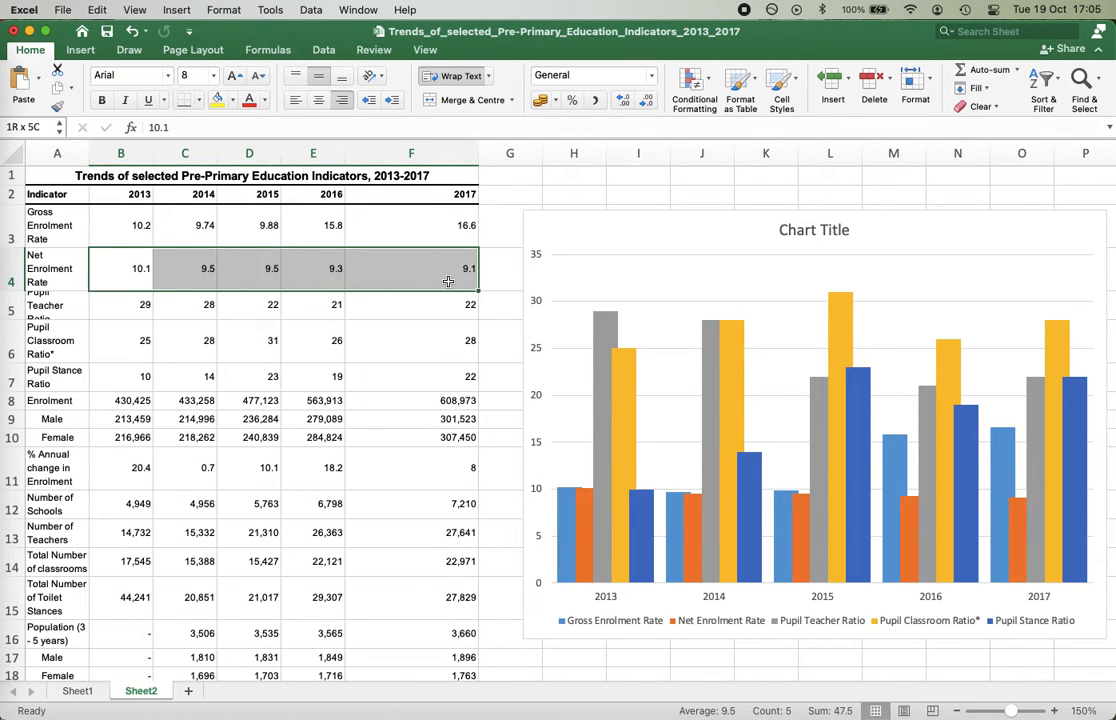
{"action": "key", "text": "super+c"}
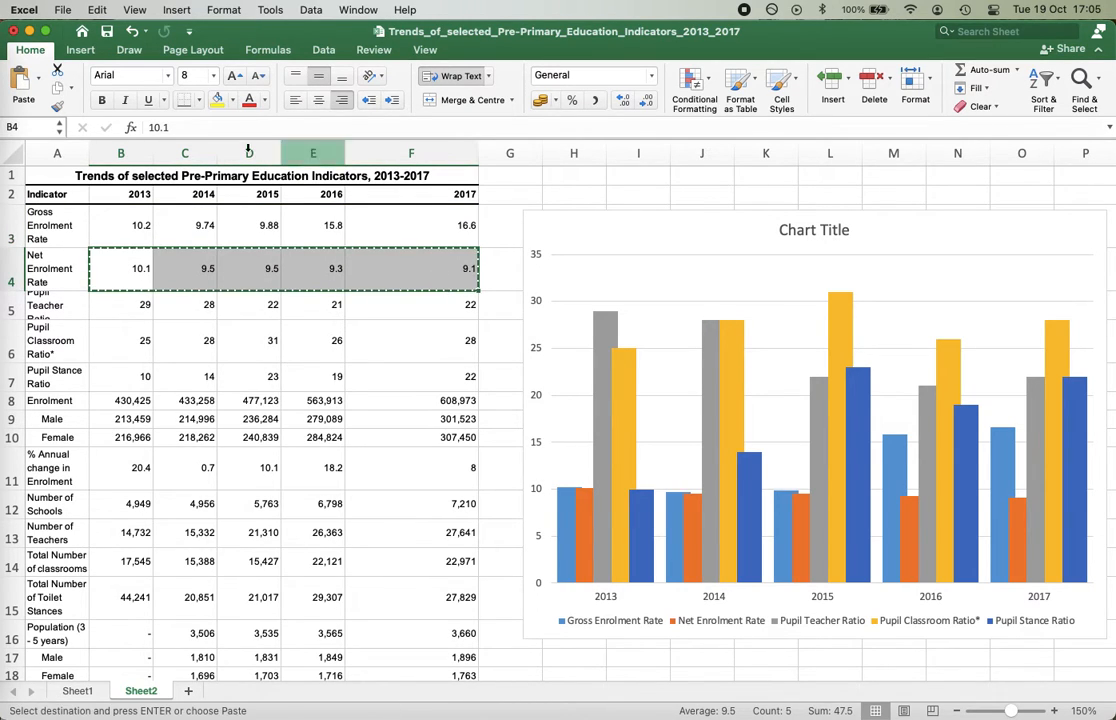
{"action": "left_click", "coordinate": [30, 31]}
{"action": "left_click", "coordinate": [610, 359]}
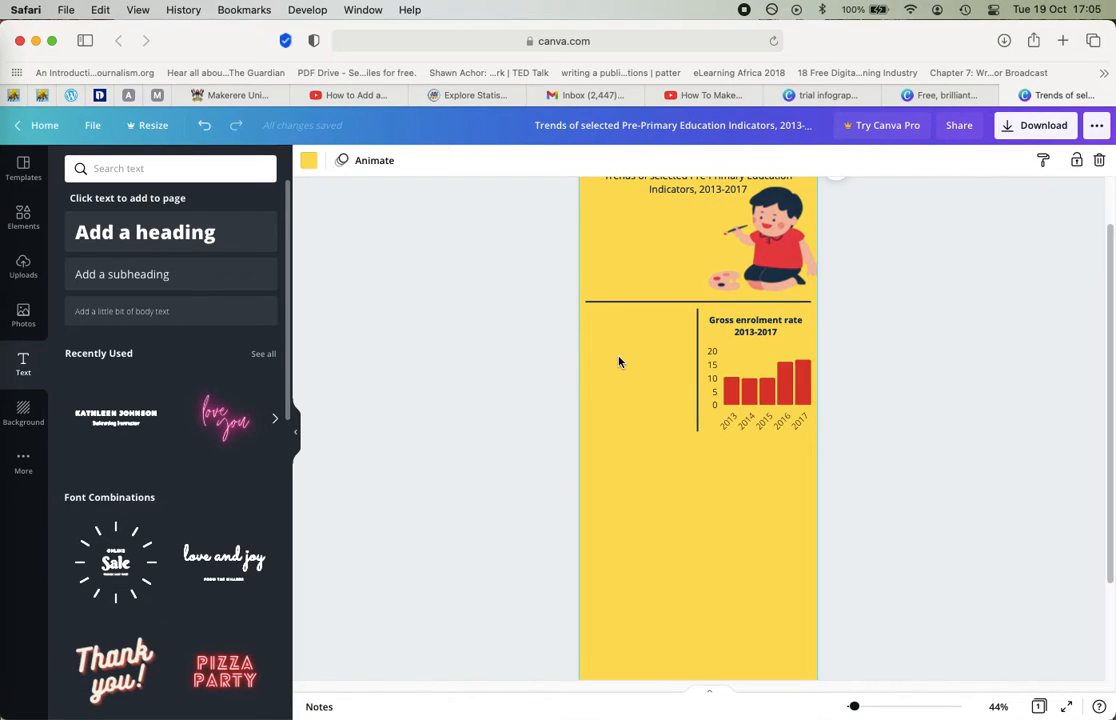
{"action": "left_click", "coordinate": [124, 172]}
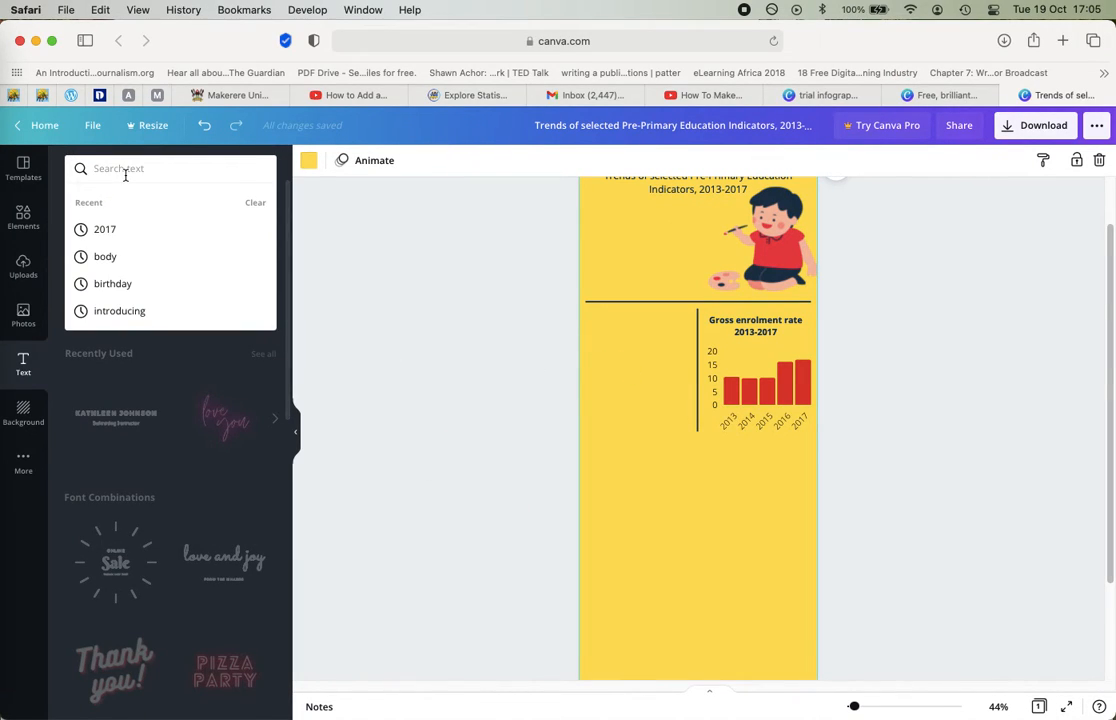
{"action": "type", "text": "charts"}
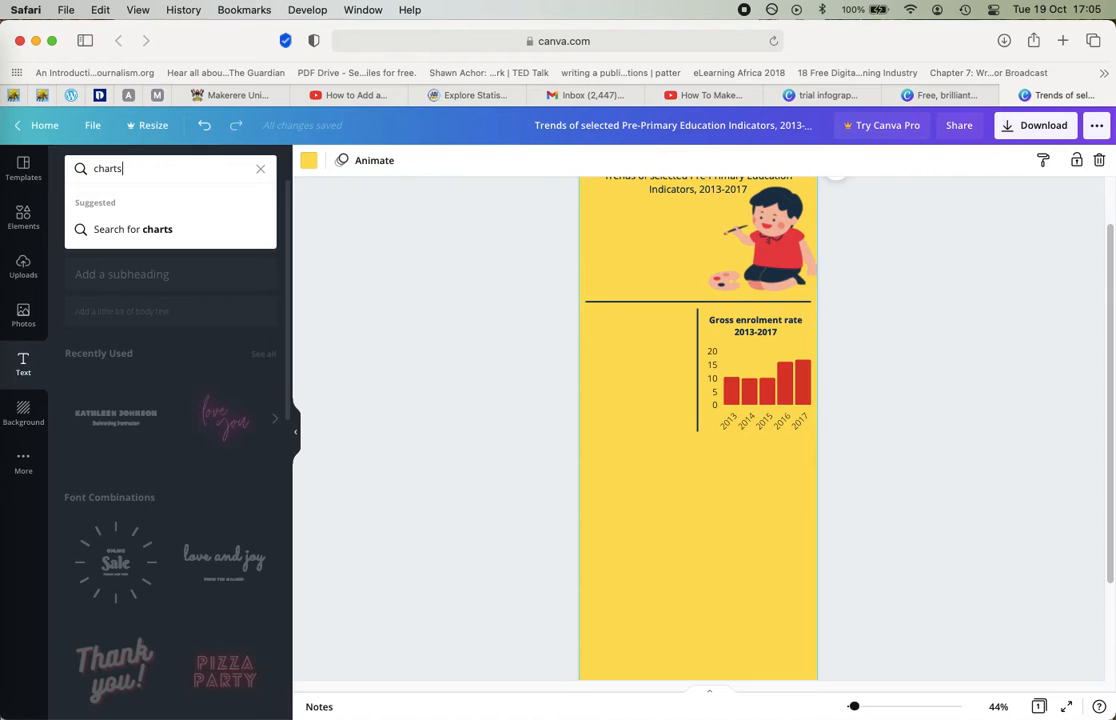
{"action": "left_click", "coordinate": [710, 413]}
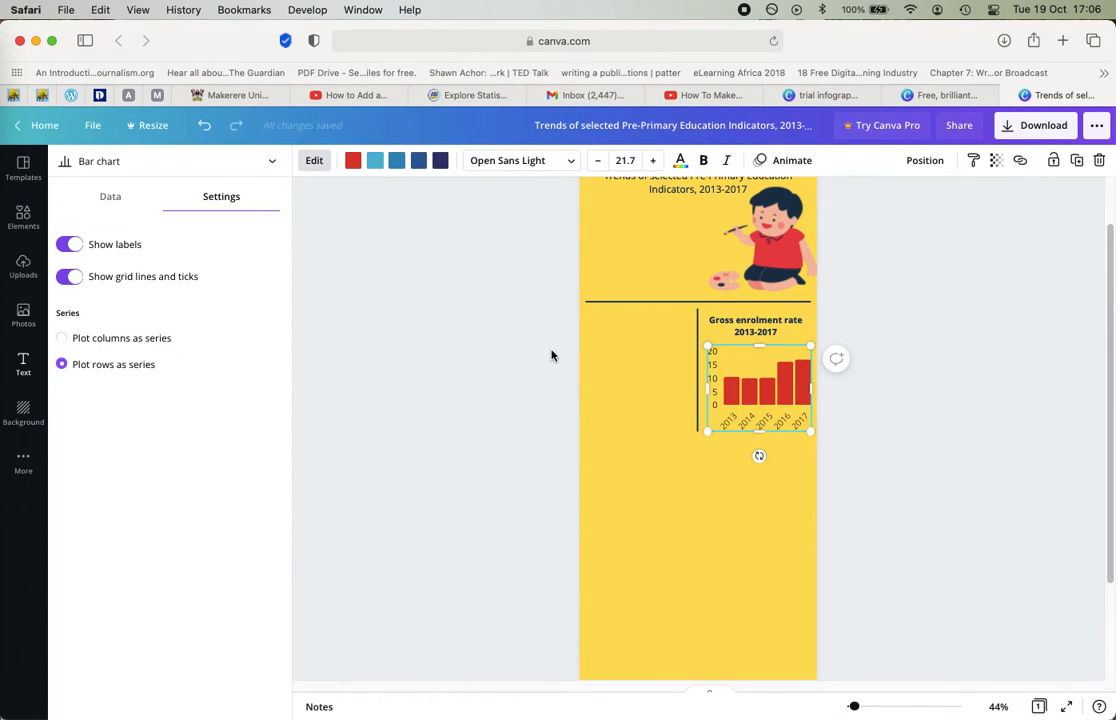
{"action": "left_click", "coordinate": [645, 368]}
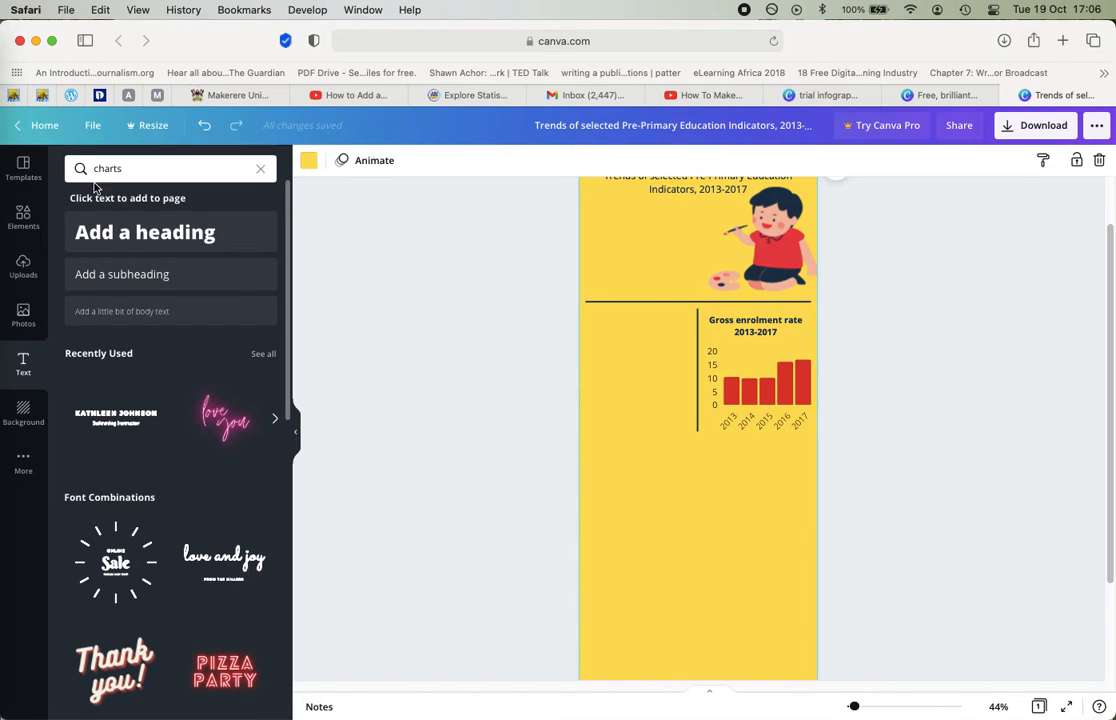
{"action": "left_click", "coordinate": [143, 167]}
{"action": "key", "text": "Return"}
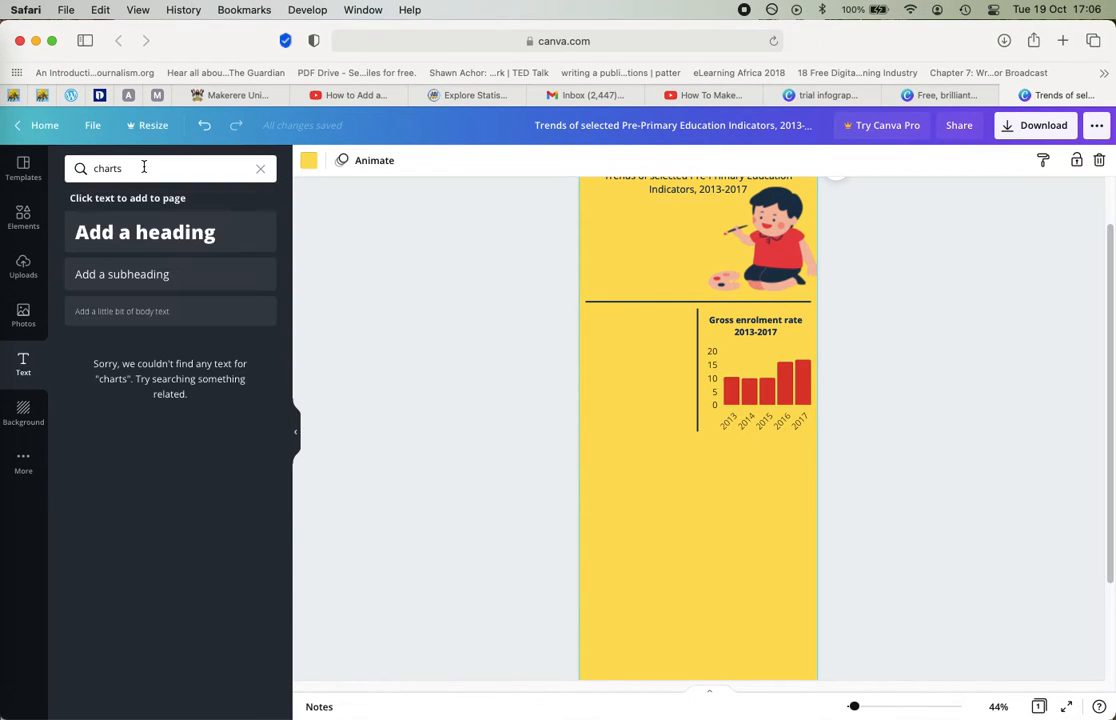
{"action": "double_click", "coordinate": [142, 167]}
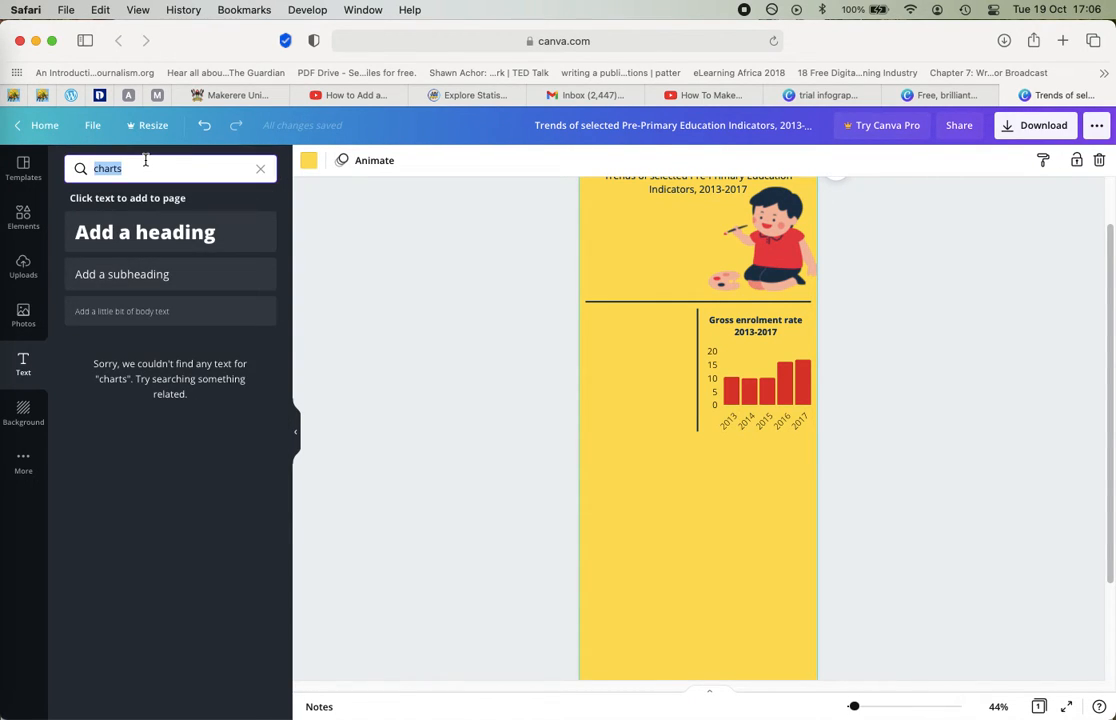
Search the elements library for "charts" and add a bar chart to the page.
{"action": "left_click", "coordinate": [23, 215]}
{"action": "double_click", "coordinate": [108, 171]}
{"action": "left_click", "coordinate": [108, 171]}
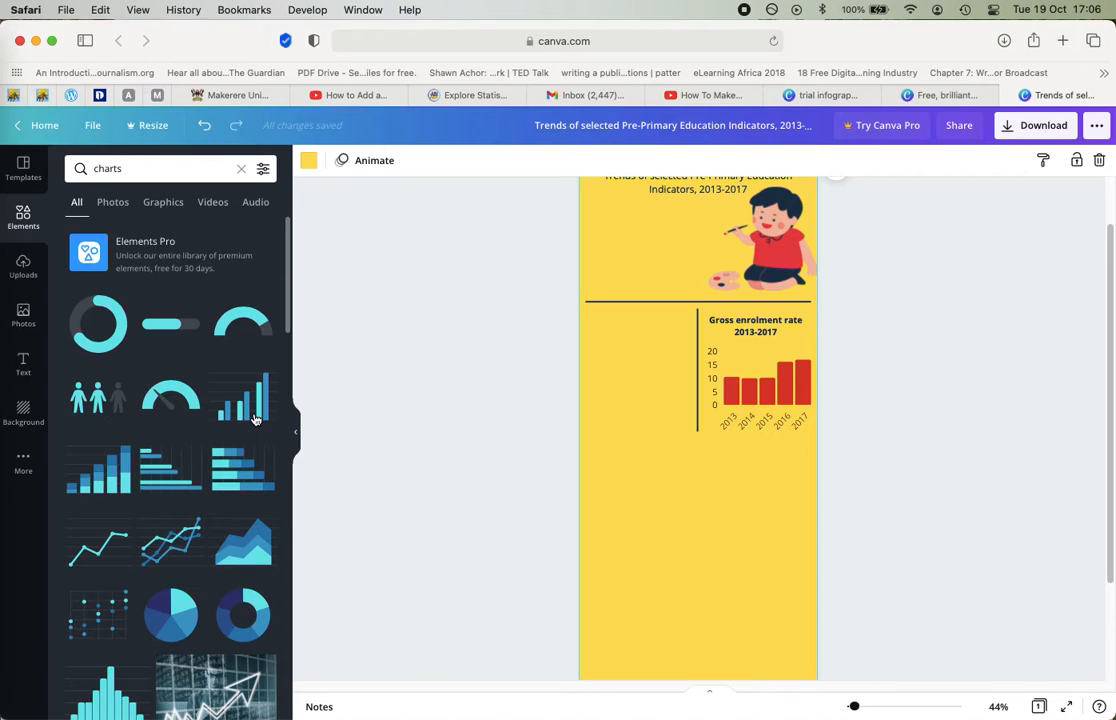
{"action": "left_click", "coordinate": [255, 419]}
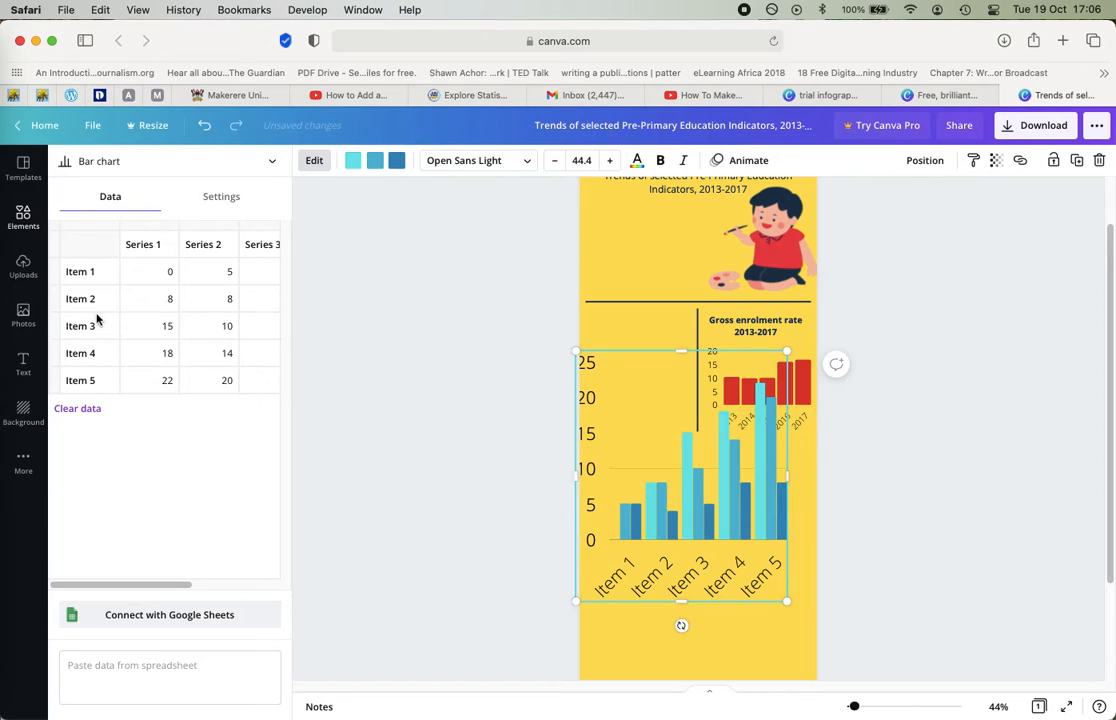
Paste the copied net enrolment rate values into the new chart's first data row, starting under Series 1.
{"action": "left_click", "coordinate": [155, 276]}
{"action": "key", "text": "super+v"}
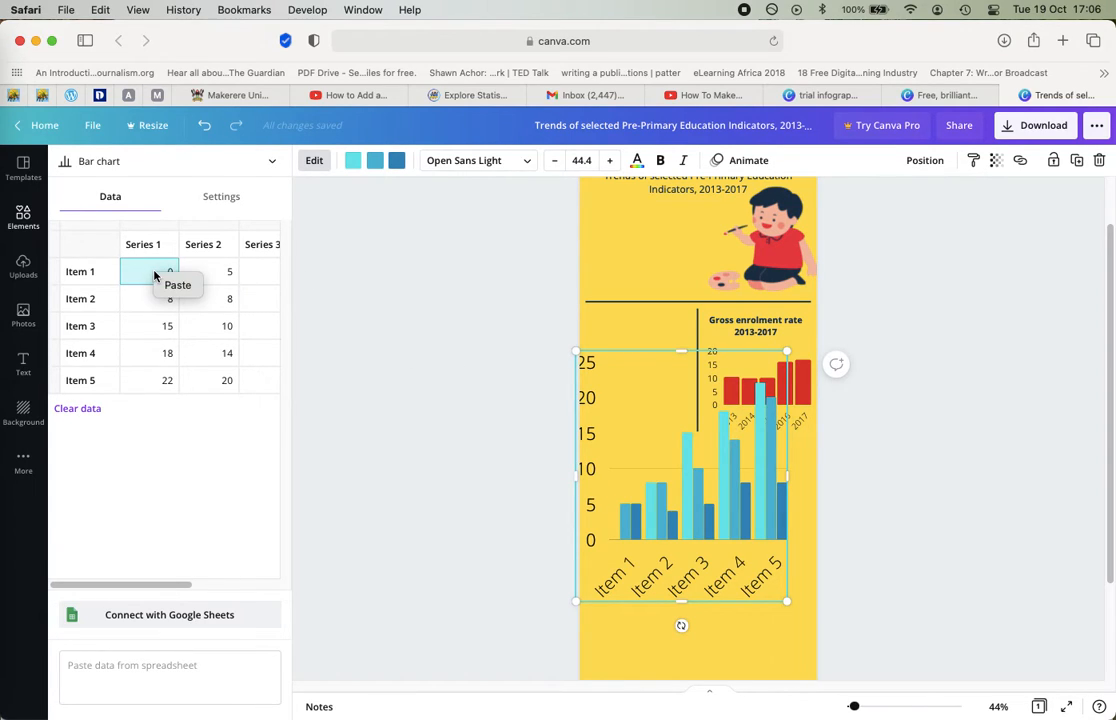
{"action": "left_click", "coordinate": [172, 284]}
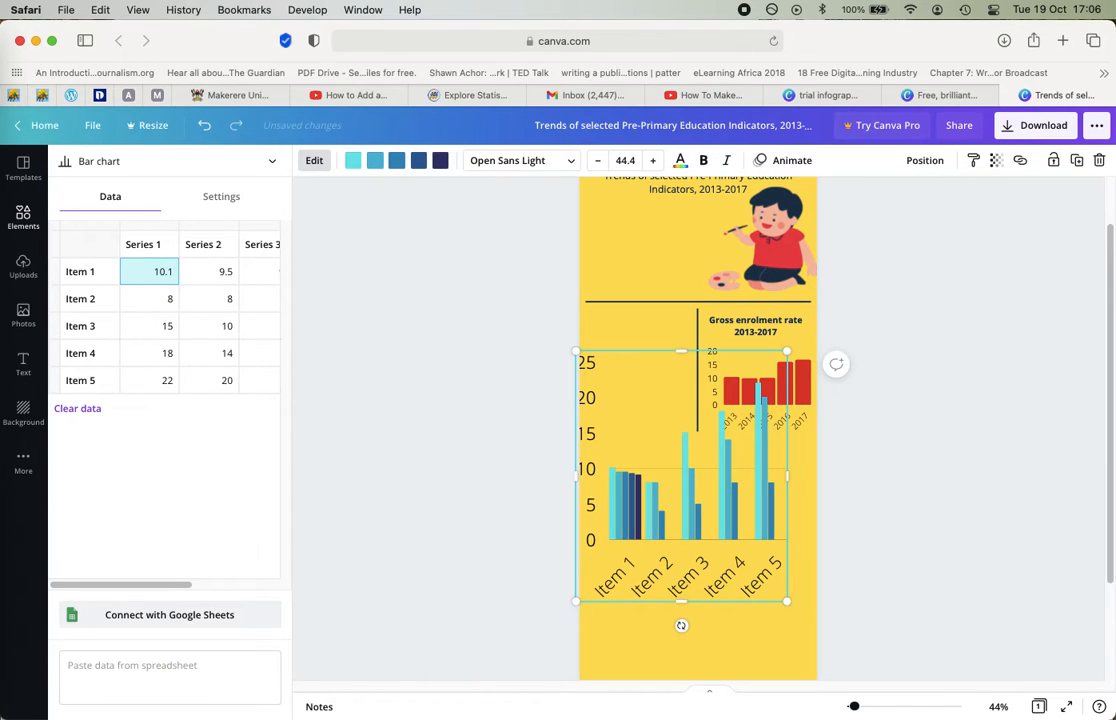
Rename the chart's Item 1 row as "Net enrolment rate".
{"action": "left_click", "coordinate": [146, 246]}
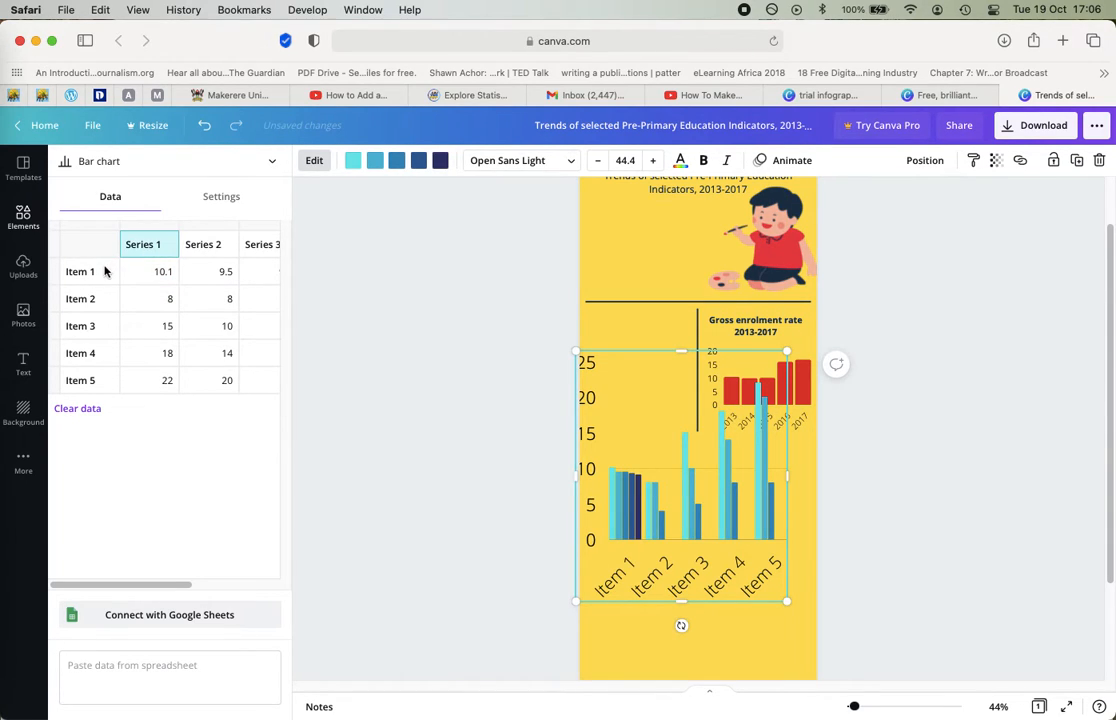
{"action": "left_click", "coordinate": [99, 274]}
{"action": "left_click", "coordinate": [99, 267]}
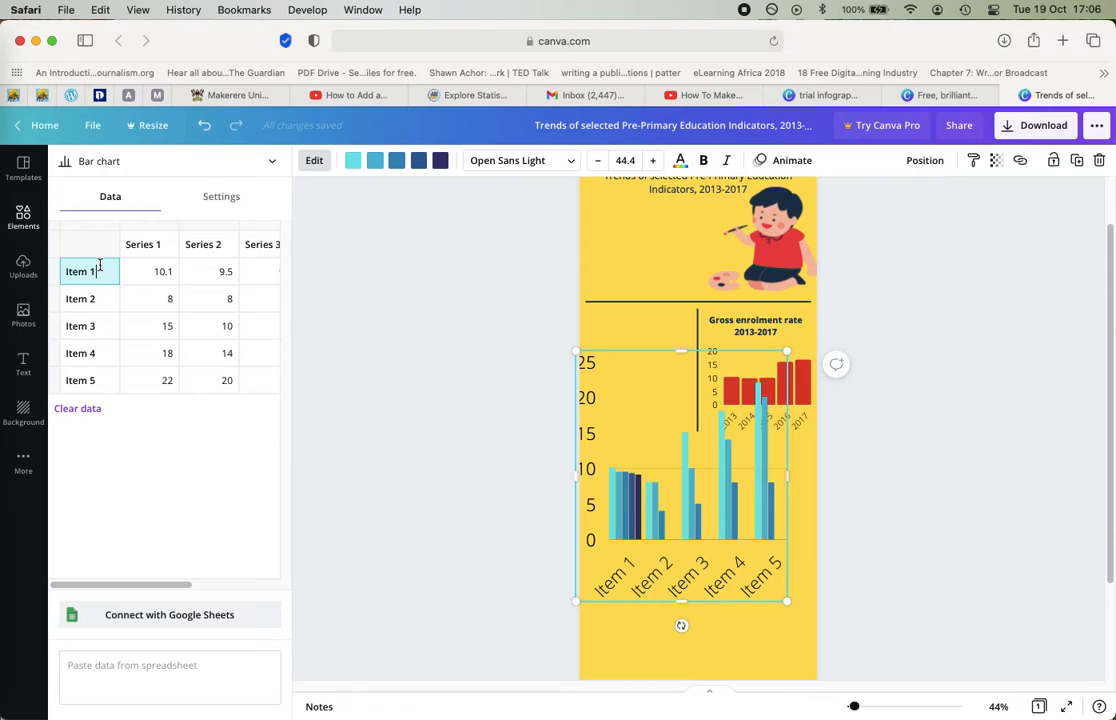
{"action": "type", "text": "Netenr"}
{"action": "key", "text": "BackSpace"}
{"action": "key", "text": "BackSpace"}
{"action": "key", "text": "BackSpace"}
{"action": "key", "text": "BackSpace"}
Rename the net enrolment chart's Series 1 column as "2013".
{"action": "left_click", "coordinate": [155, 246]}
{"action": "type", "text": "2013"}
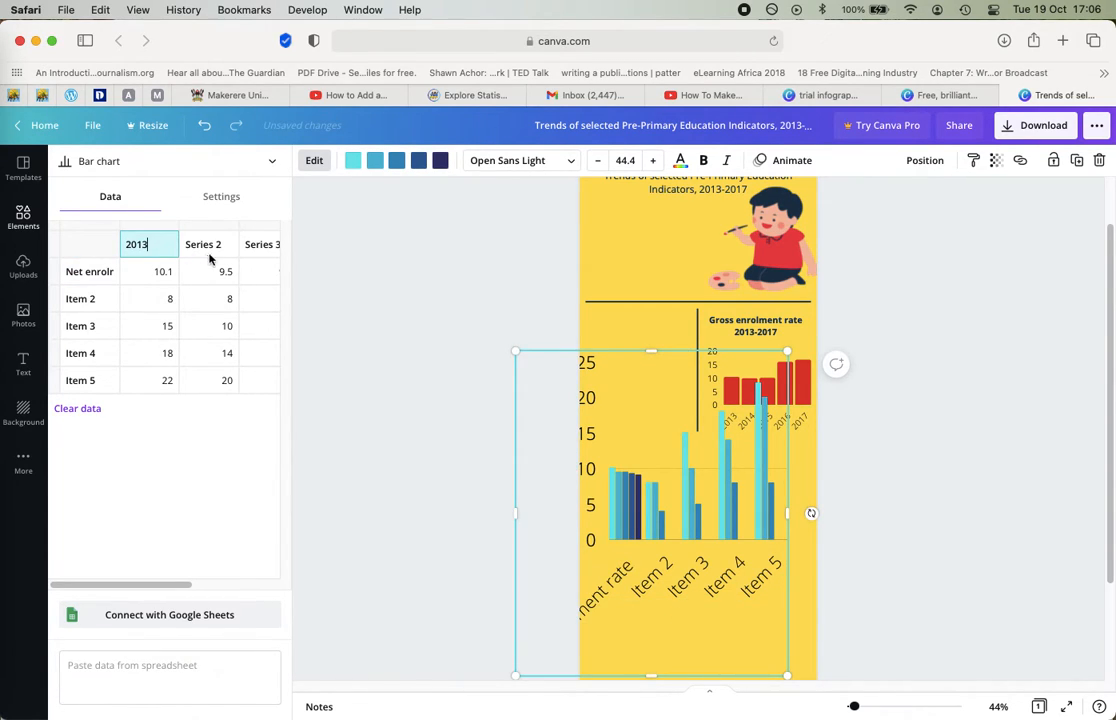
{"action": "left_click", "coordinate": [209, 248]}
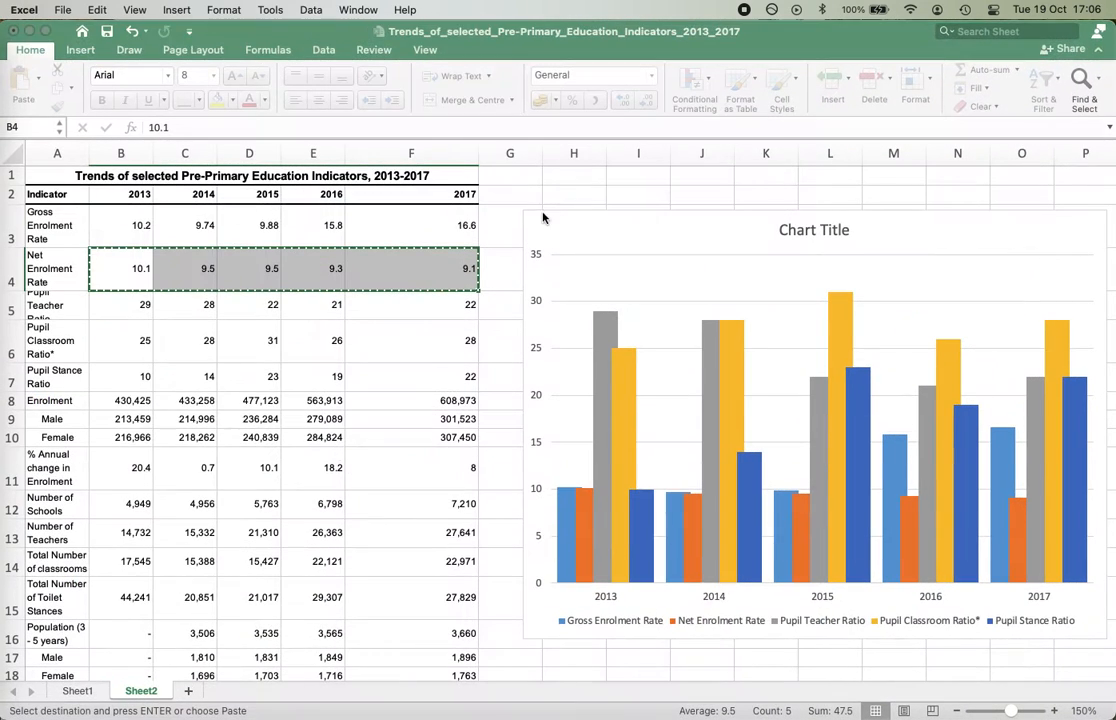
Switch to the Excel workbook, copy the year headings 2013 to 2017 from row 2, and return to the Canva design.
{"action": "left_click_drag", "start_coordinate": [132, 195], "coordinate": [452, 197]}
{"action": "left_click_drag", "start_coordinate": [130, 194], "coordinate": [462, 194]}
{"action": "key", "text": "super+c"}
{"action": "left_click", "coordinate": [29, 31]}
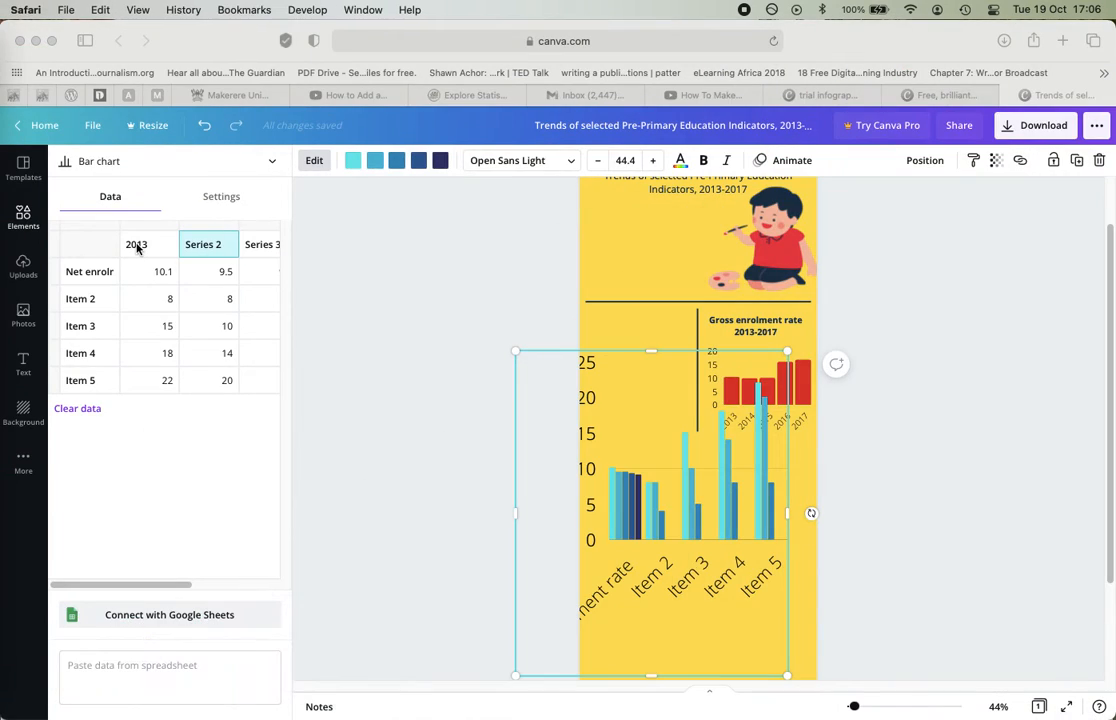
Paste the copied years over the chart's series headings, starting at the first data column.
{"action": "left_click", "coordinate": [137, 242]}
{"action": "left_click", "coordinate": [139, 249]}
{"action": "key", "text": "super+v"}
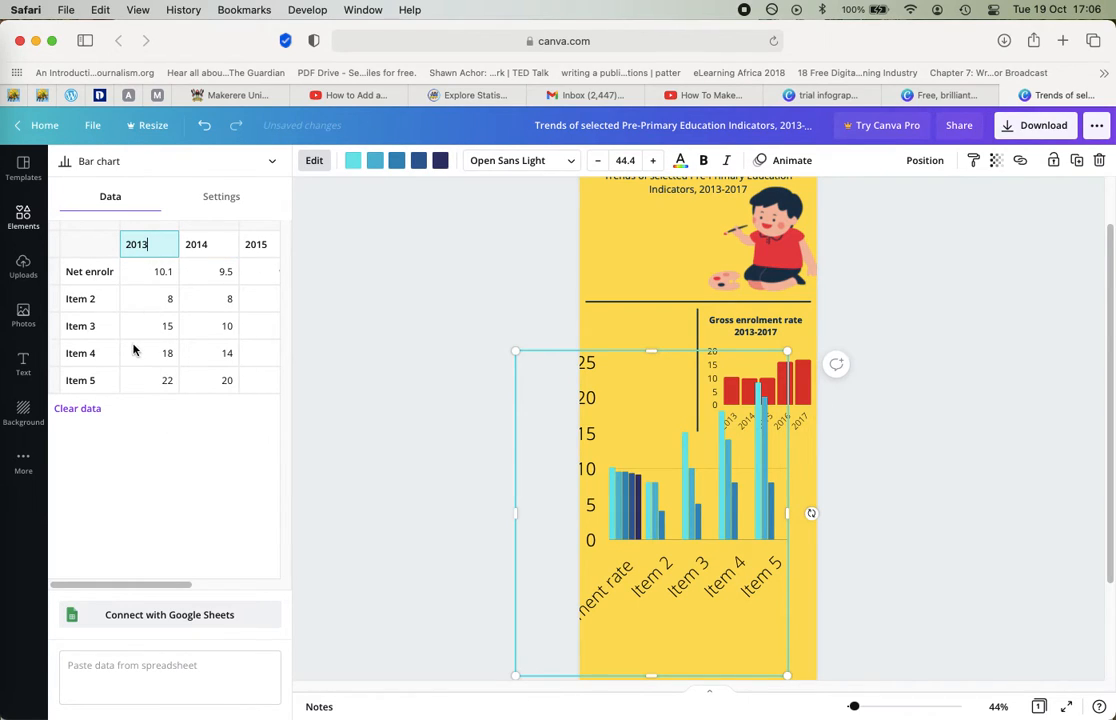
Clear the row labels Item 2 to Item 5 from the chart's data table.
{"action": "left_click", "coordinate": [86, 302]}
{"action": "key", "text": "BackSpace"}
{"action": "left_click", "coordinate": [84, 328]}
{"action": "key", "text": "BackSpace"}
{"action": "left_click", "coordinate": [86, 357]}
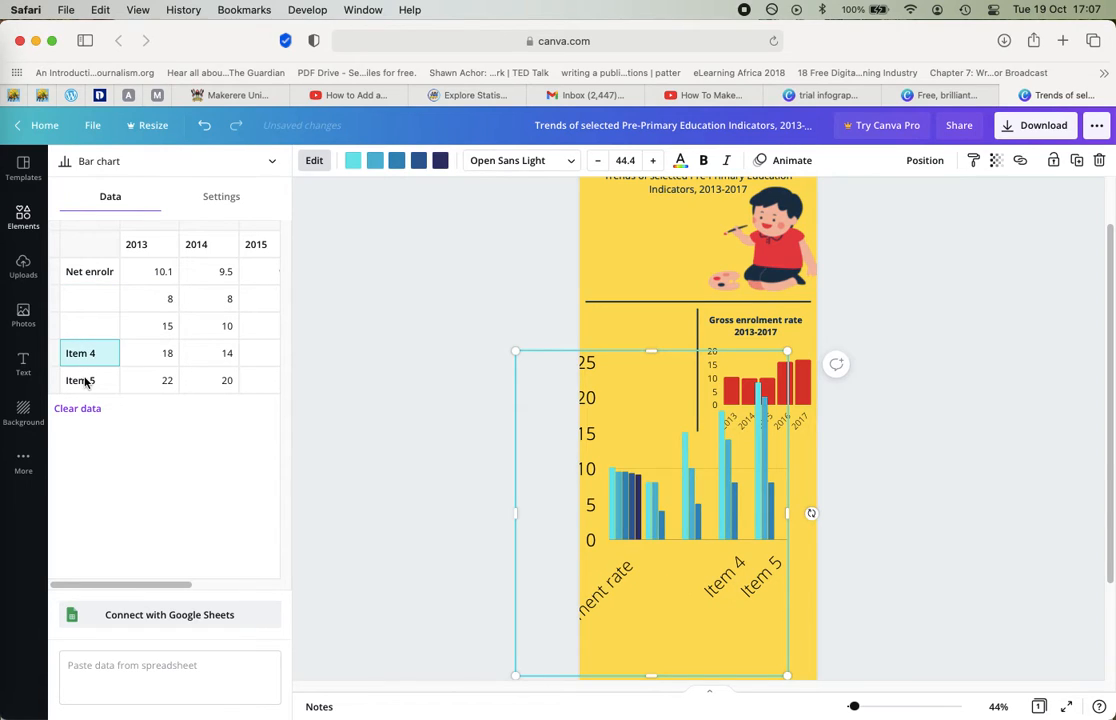
{"action": "key", "text": "BackSpace"}
{"action": "left_click", "coordinate": [86, 381]}
{"action": "key", "text": "BackSpace"}
Clear the placeholder values 8, 15 and 22 from the chart's 2013 column.
{"action": "left_click", "coordinate": [149, 298]}
{"action": "key", "text": "BackSpace"}
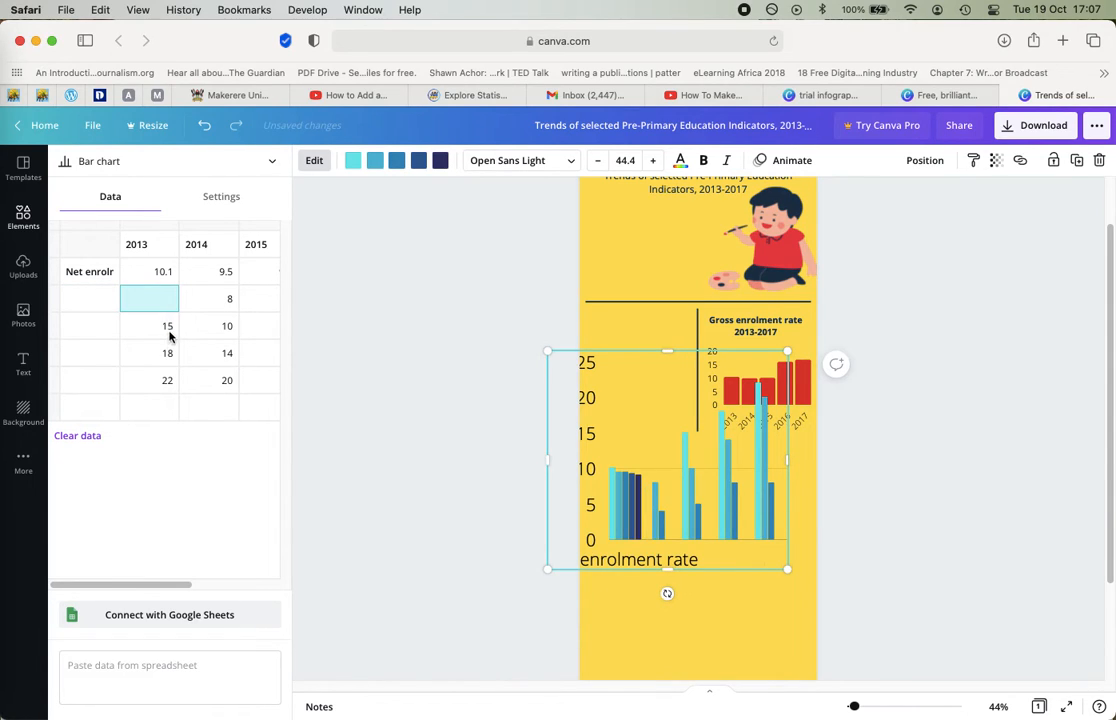
{"action": "left_click", "coordinate": [169, 328]}
{"action": "key", "text": "BackSpace"}
{"action": "left_click", "coordinate": [169, 353]}
{"action": "left_click", "coordinate": [171, 381]}
{"action": "key", "text": "BackSpace"}
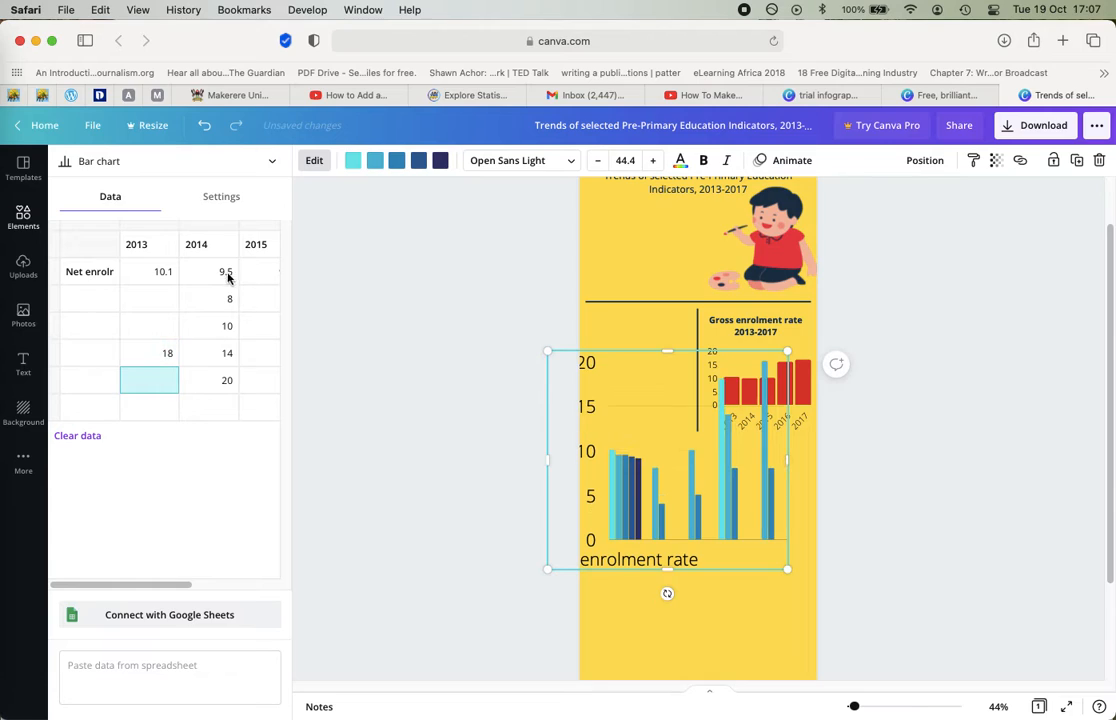
Clear the placeholder values below the net enrolment row in the 2014 column and the leftover 18 in the 2013 column.
{"action": "left_click", "coordinate": [227, 299]}
{"action": "key", "text": "BackSpace"}
{"action": "left_click", "coordinate": [229, 322]}
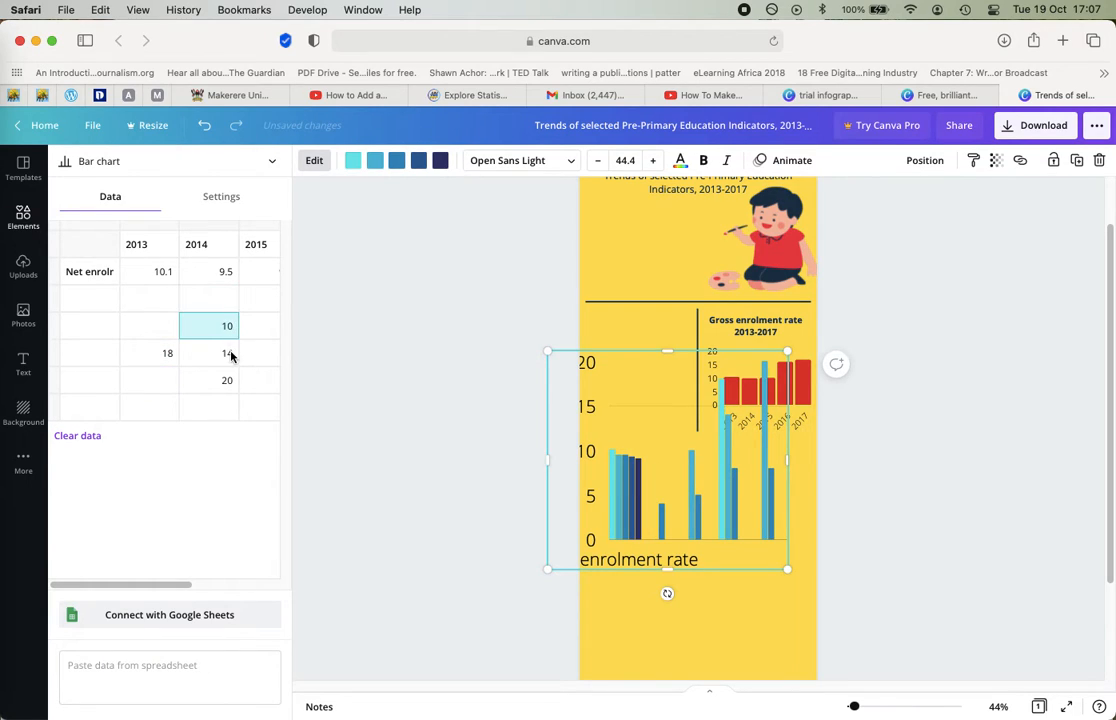
{"action": "key", "text": "BackSpace"}
{"action": "left_click", "coordinate": [229, 353]}
{"action": "key", "text": "BackSpace"}
{"action": "left_click", "coordinate": [229, 381]}
{"action": "key", "text": "BackSpace"}
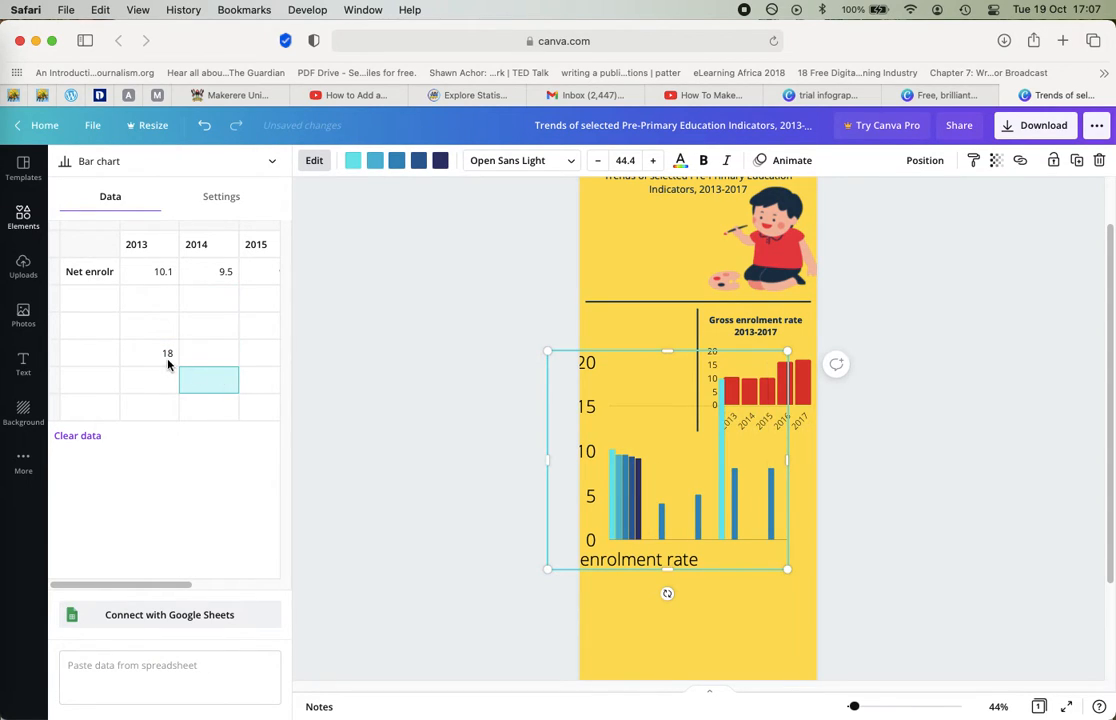
{"action": "left_click", "coordinate": [167, 356]}
{"action": "key", "text": "BackSpace"}
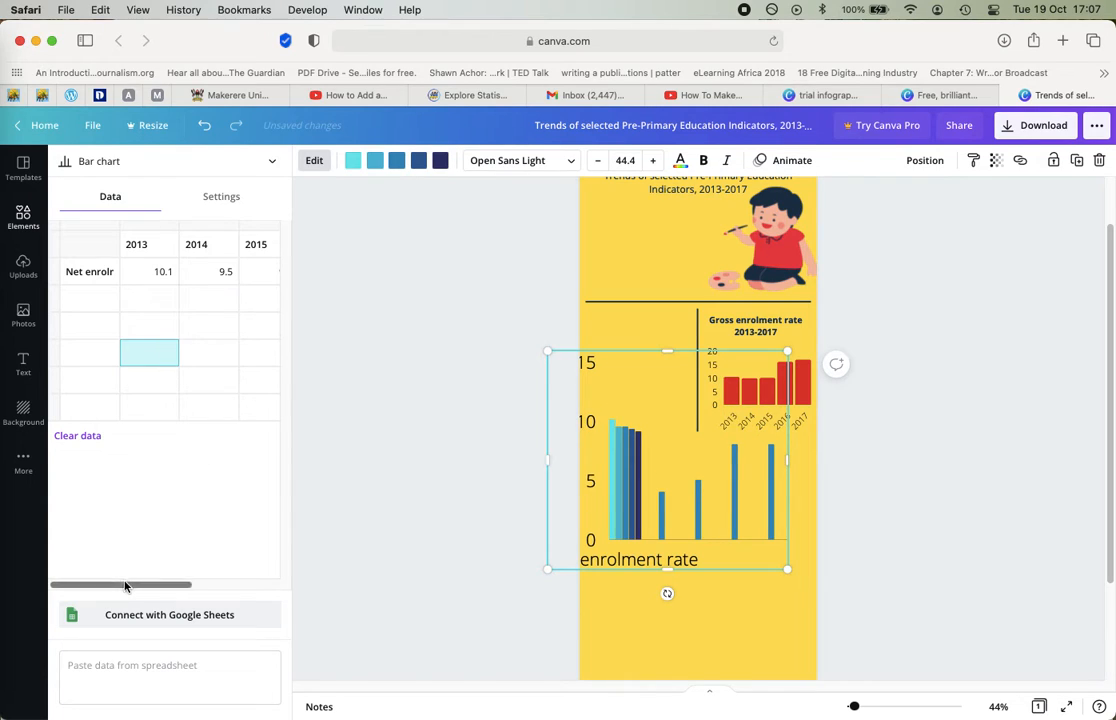
Clear all placeholder values below the net enrolment row in the chart's 2015 column.
{"action": "left_click_drag", "start_coordinate": [125, 587], "coordinate": [196, 586]}
{"action": "left_click", "coordinate": [158, 298]}
{"action": "key", "text": "BackSpace"}
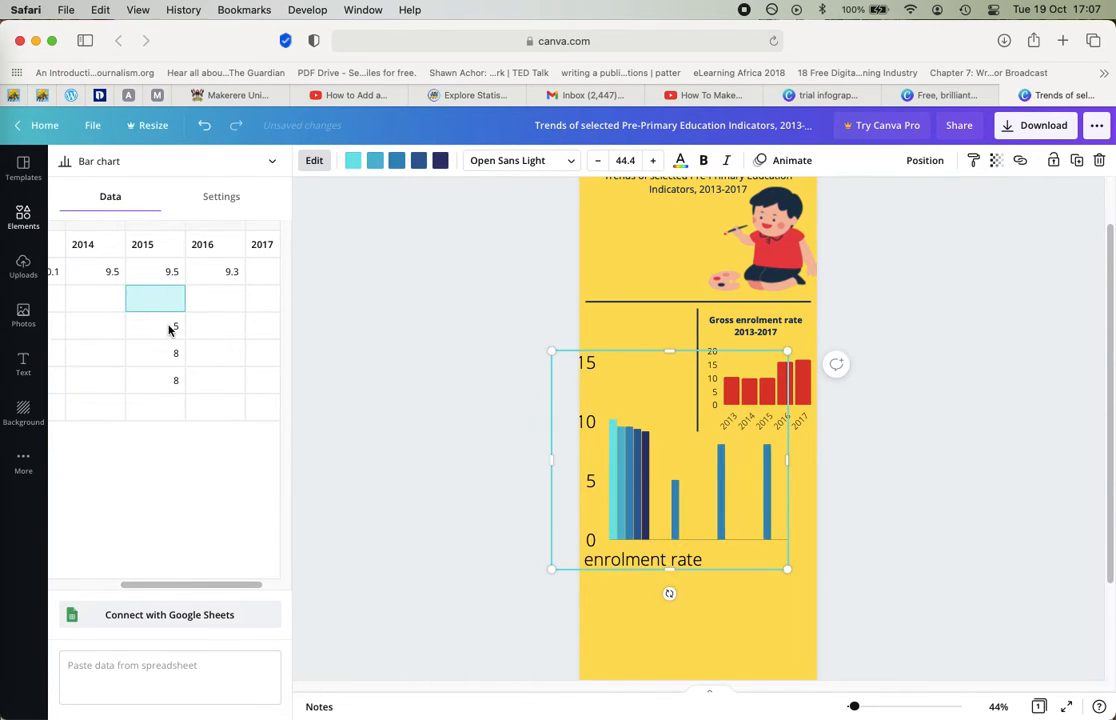
{"action": "left_click", "coordinate": [170, 327]}
{"action": "key", "text": "BackSpace"}
{"action": "left_click", "coordinate": [176, 353]}
{"action": "key", "text": "BackSpace"}
{"action": "left_click", "coordinate": [174, 381]}
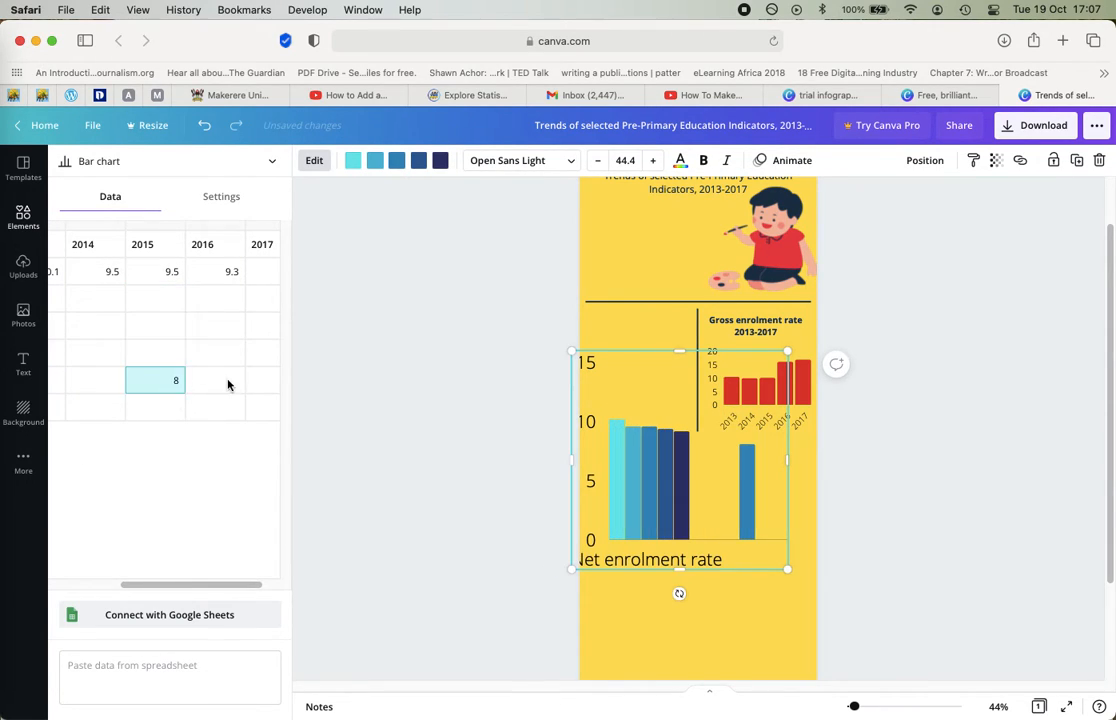
{"action": "key", "text": "BackSpace"}
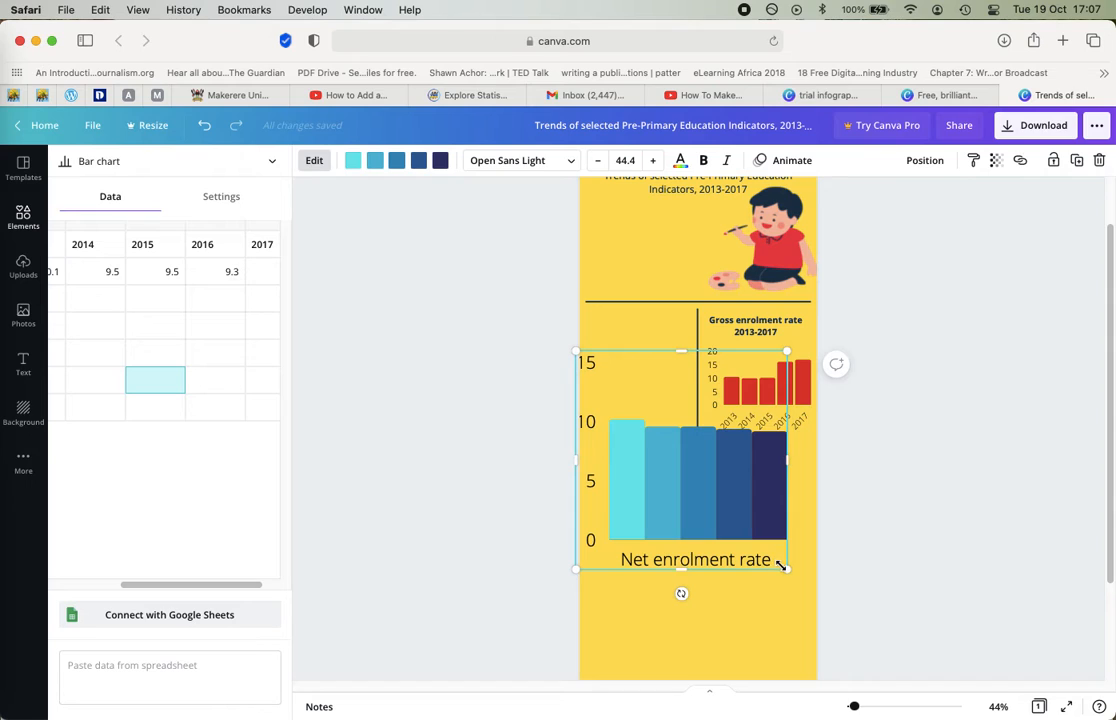
Shrink the net enrolment chart to fit beside the vertical divider, opposite the gross enrolment chart, and plot its rows as series.
{"action": "left_click_drag", "start_coordinate": [781, 566], "coordinate": [712, 435]}
{"action": "scroll", "coordinate": [770, 508], "scroll_direction": "up", "scroll_amount": 5}
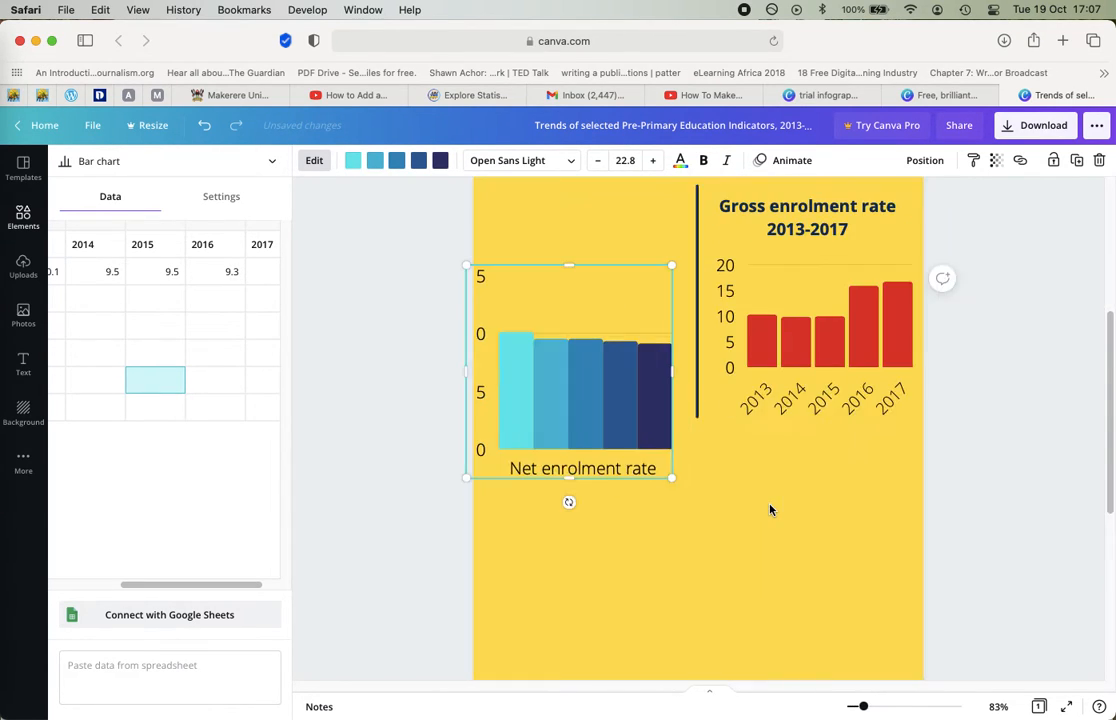
{"action": "scroll", "coordinate": [770, 508], "scroll_direction": "up", "scroll_amount": 3}
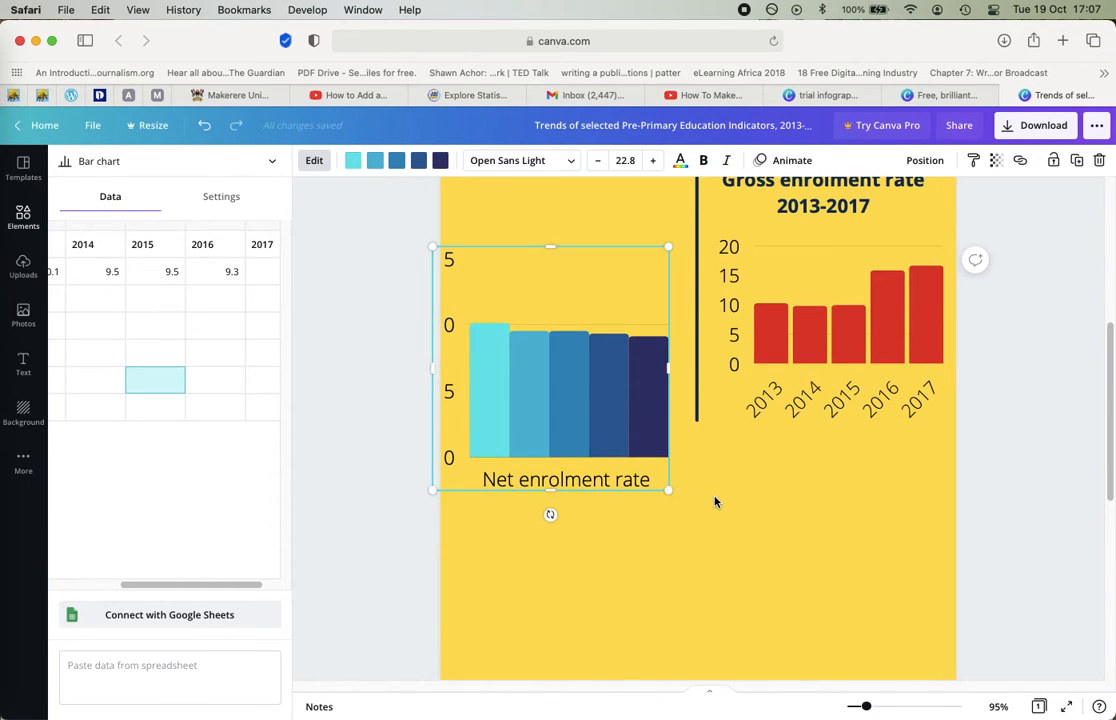
{"action": "left_click_drag", "start_coordinate": [655, 457], "coordinate": [639, 408]}
{"action": "left_click_drag", "start_coordinate": [557, 341], "coordinate": [565, 334]}
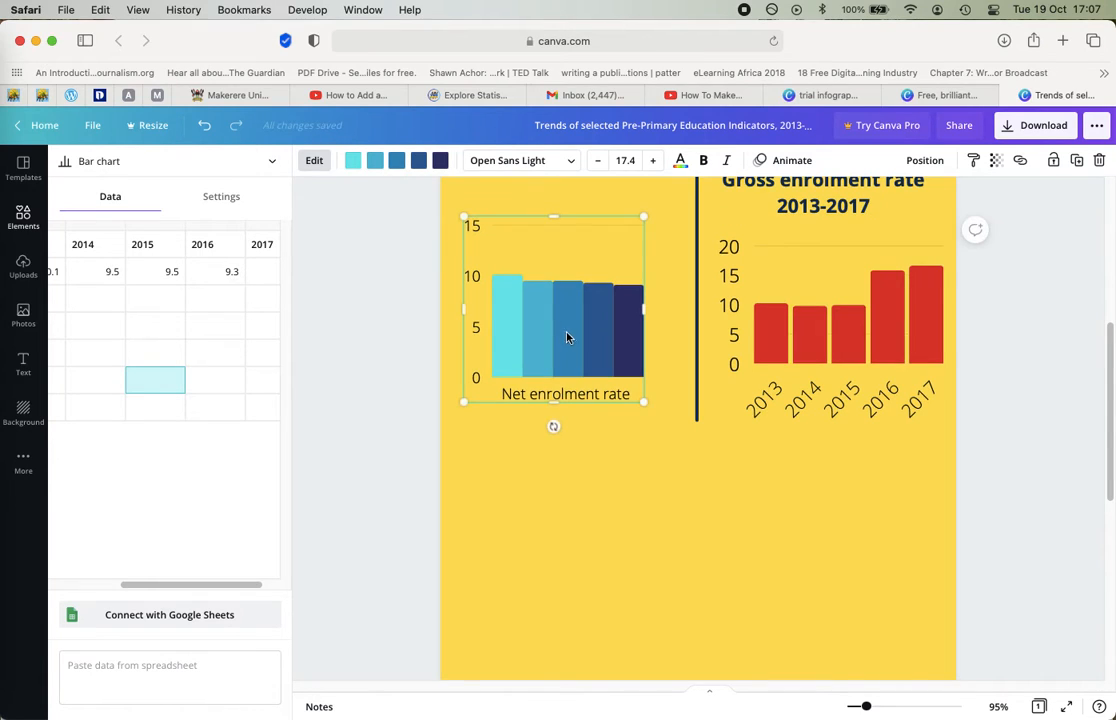
{"action": "left_click", "coordinate": [214, 197]}
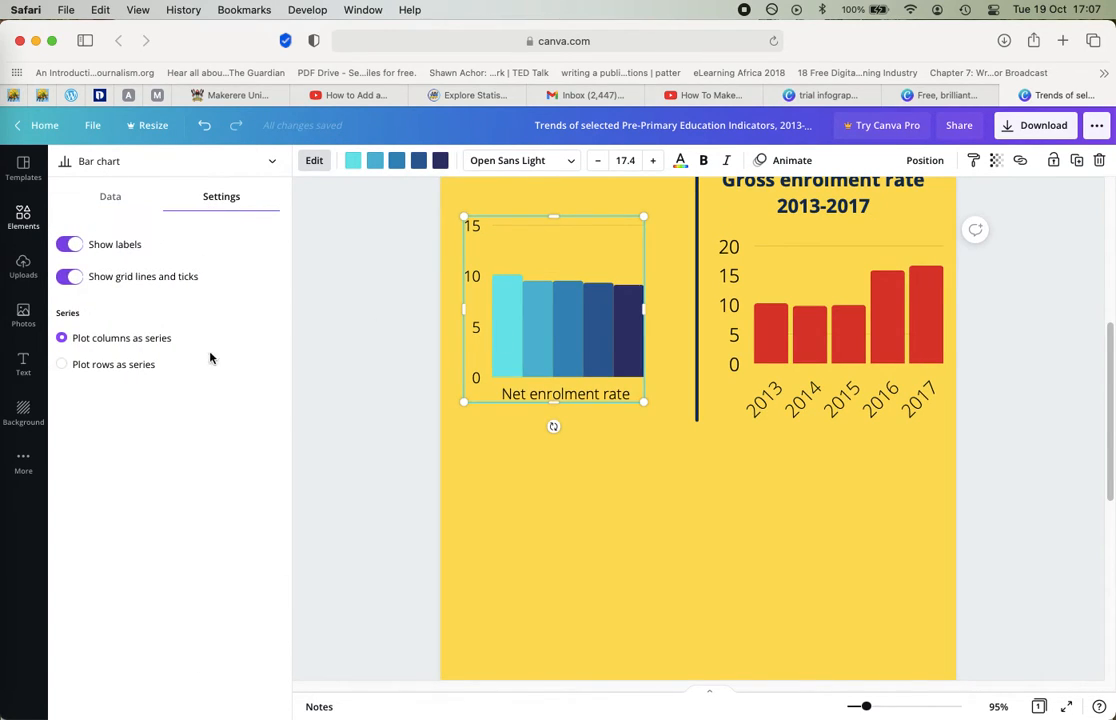
{"action": "left_click", "coordinate": [106, 368]}
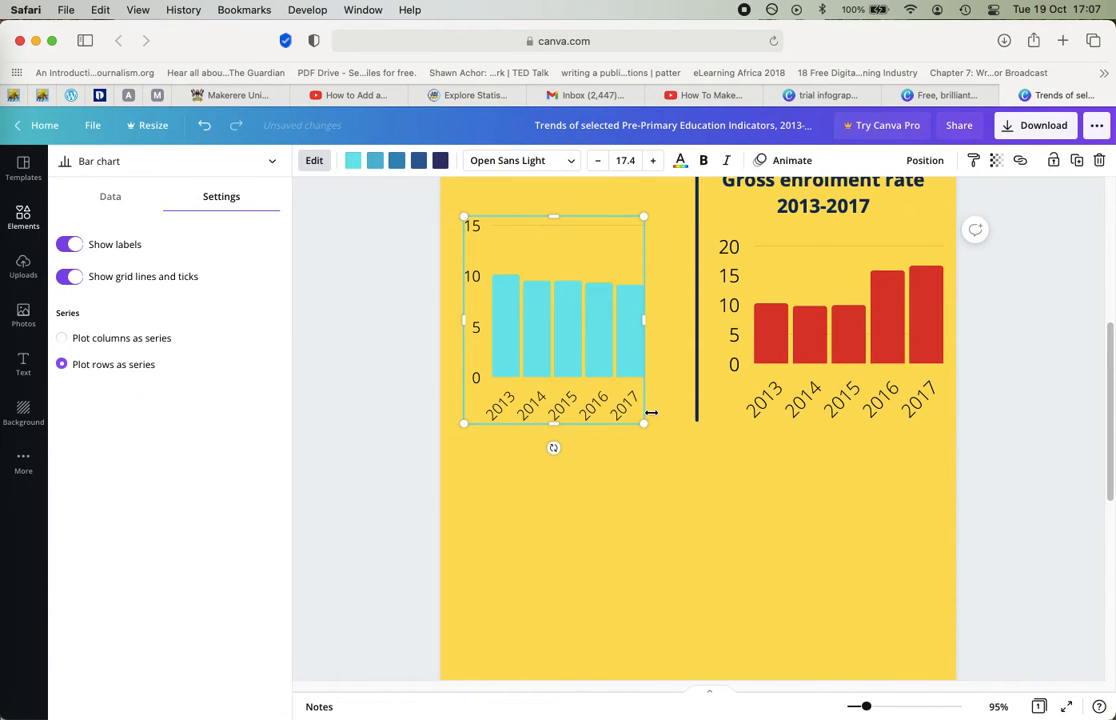
Remove the "2013-2017" line from the "Gross enrolment rate" heading.
{"action": "scroll", "coordinate": [651, 412], "scroll_direction": "up", "scroll_amount": 3}
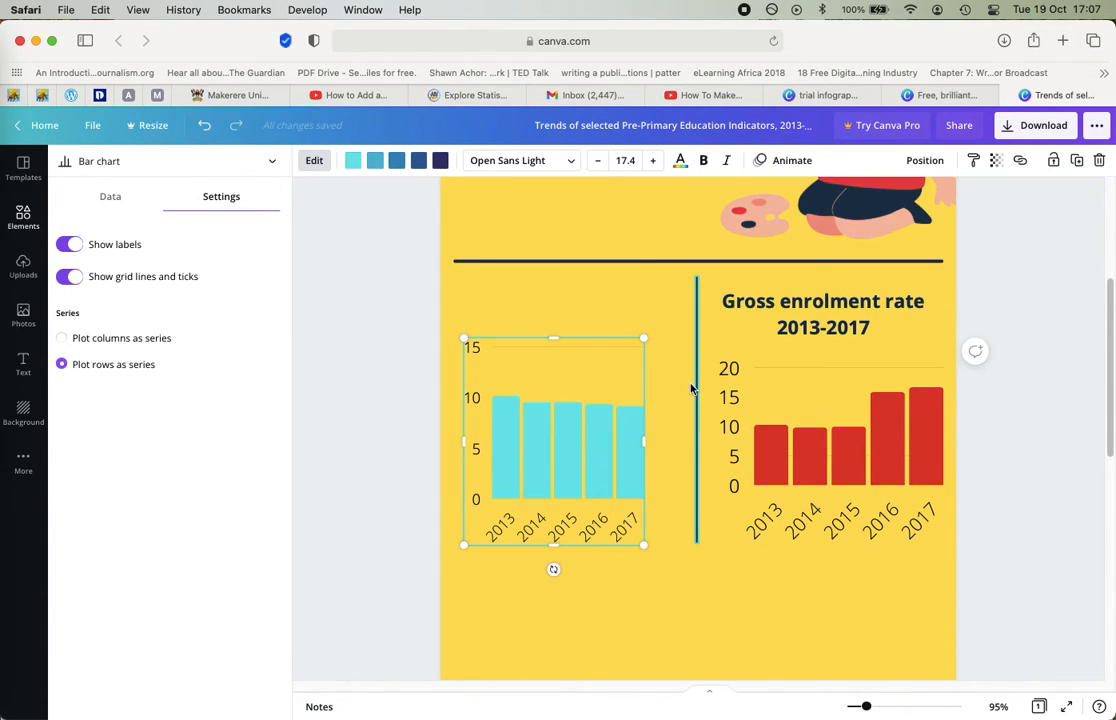
{"action": "left_click", "coordinate": [804, 330]}
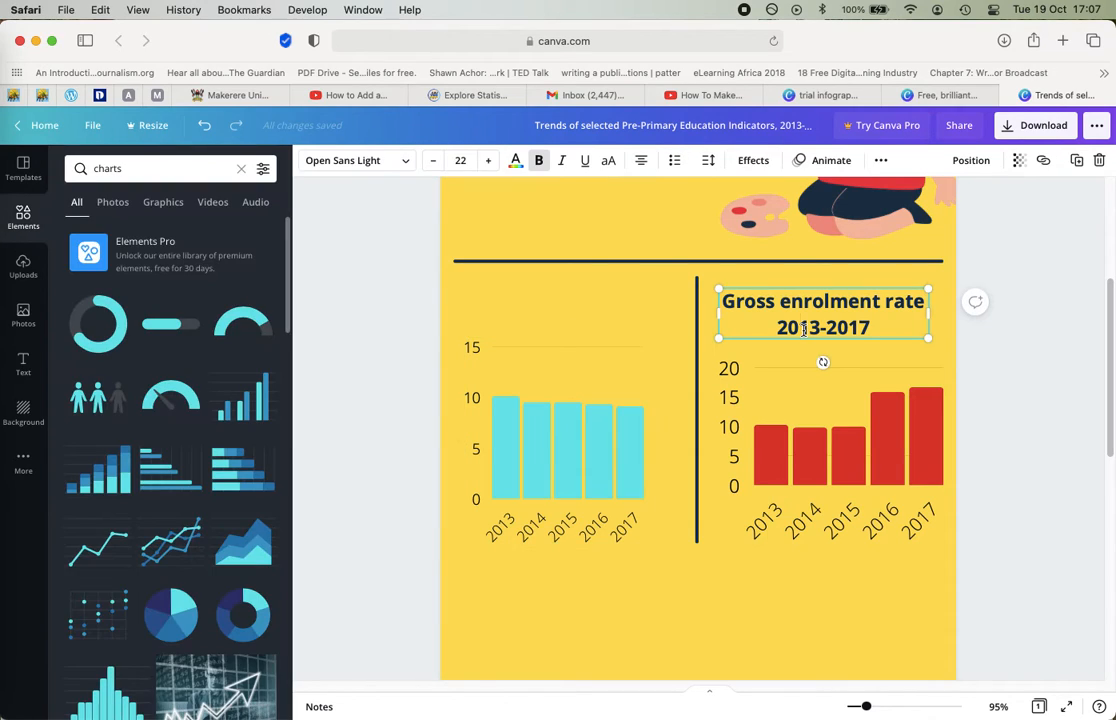
{"action": "double_click", "coordinate": [804, 330]}
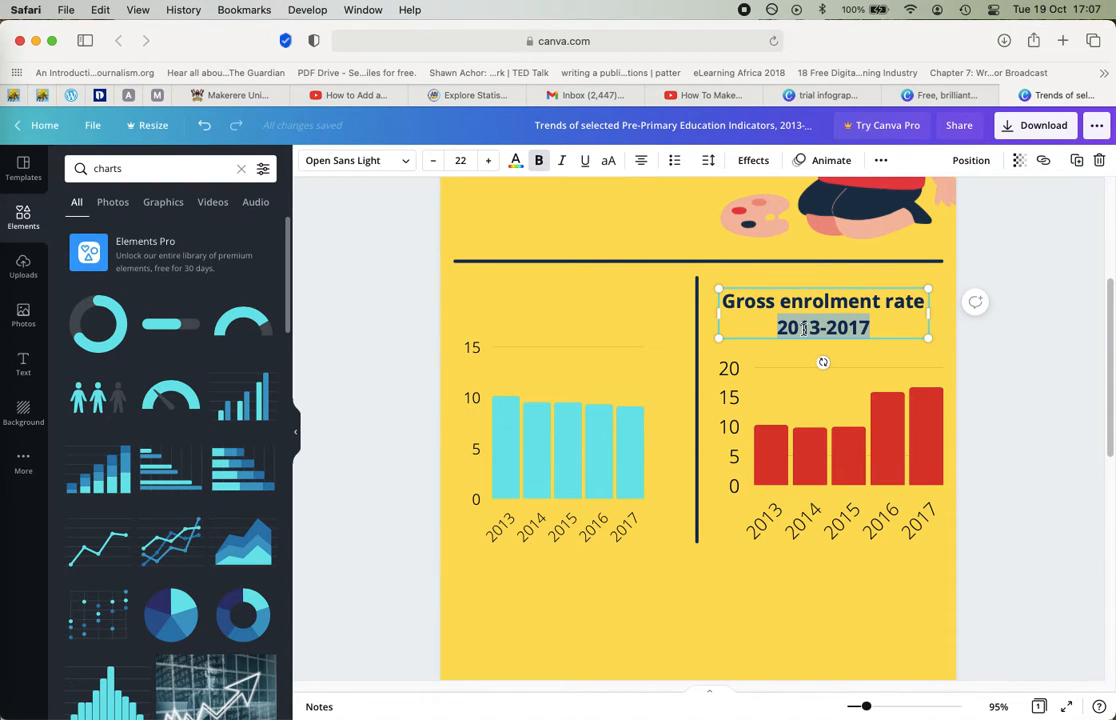
{"action": "key", "text": "BackSpace"}
{"action": "key", "text": "BackSpace"}
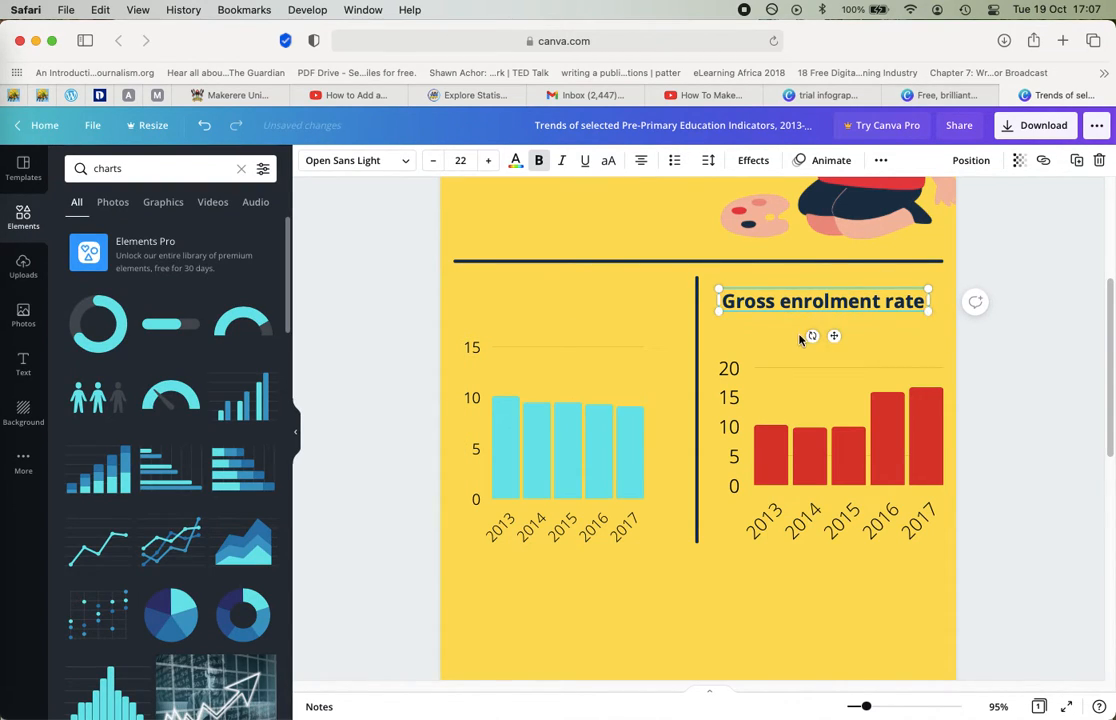
Try to copy the "Gross enrolment rate" heading text and paste it as a second heading.
{"action": "triple_click", "coordinate": [838, 301]}
{"action": "key", "text": "super+c"}
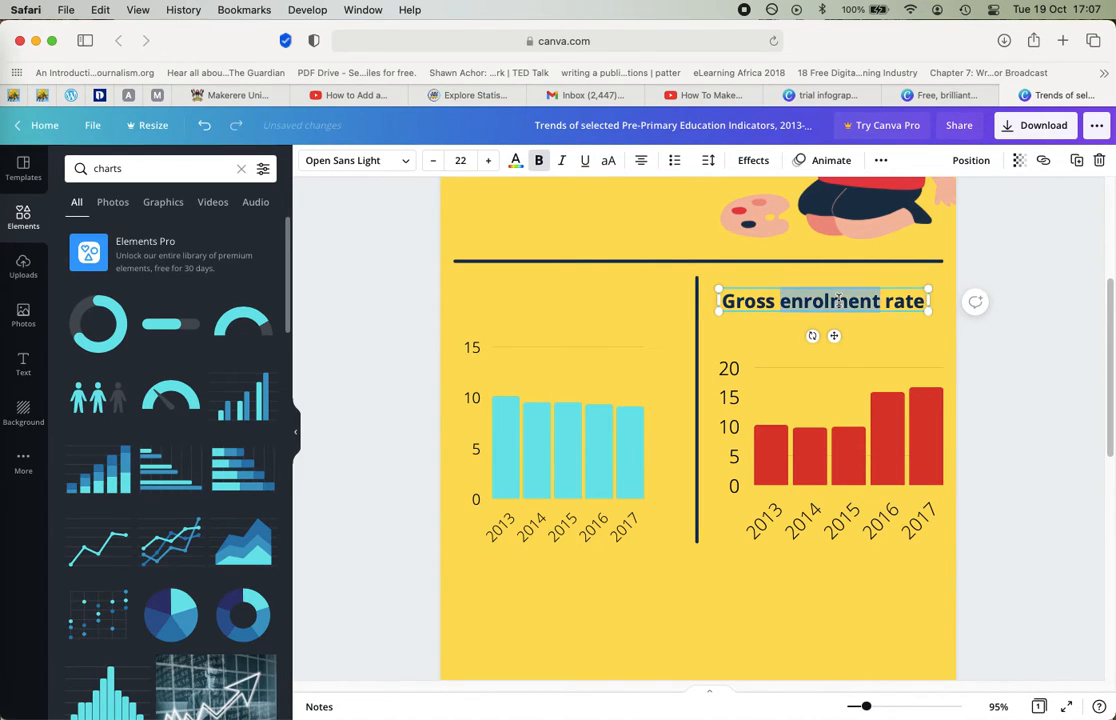
{"action": "key", "text": "Right"}
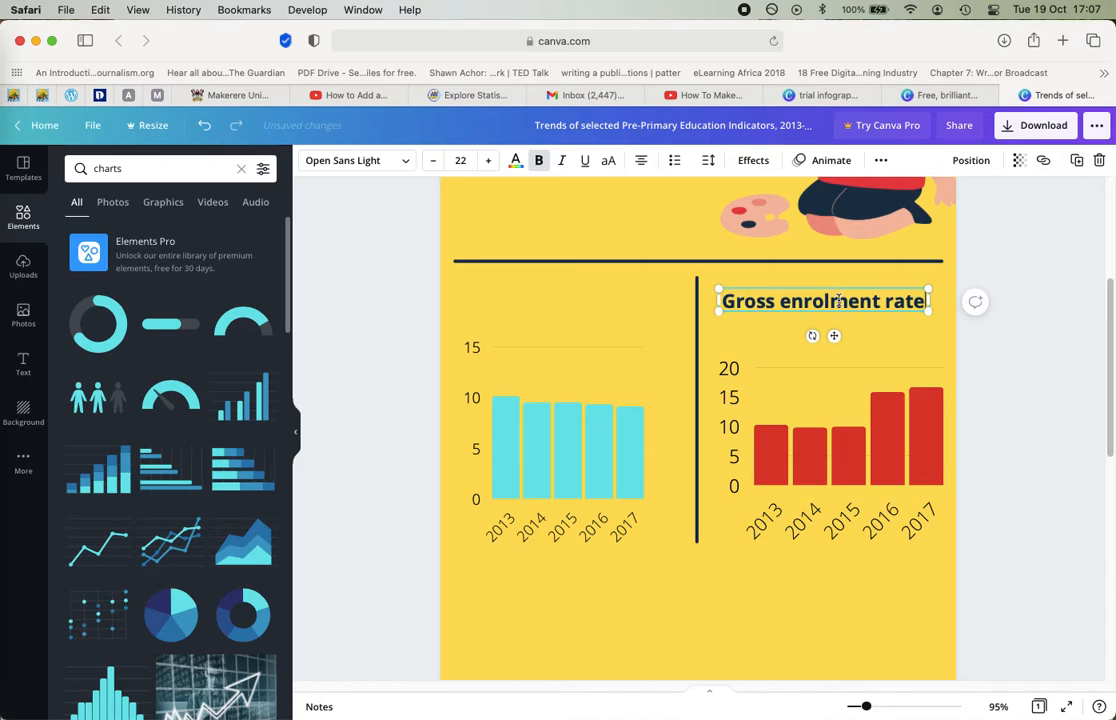
{"action": "left_click", "coordinate": [839, 331]}
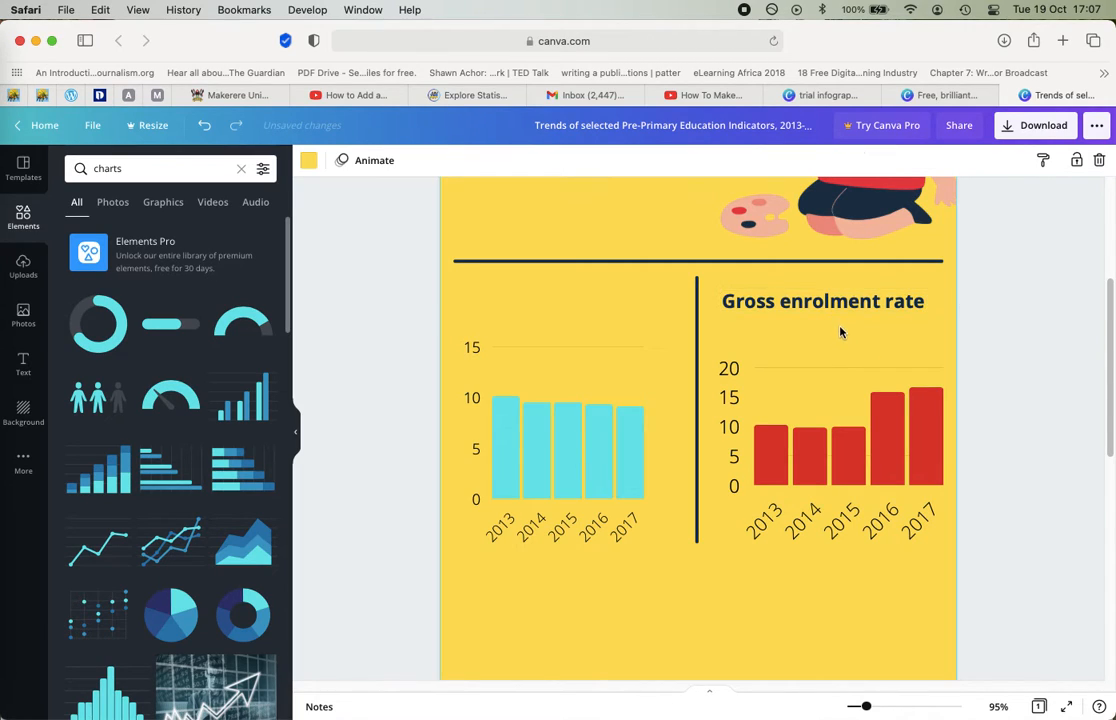
{"action": "left_click", "coordinate": [841, 309]}
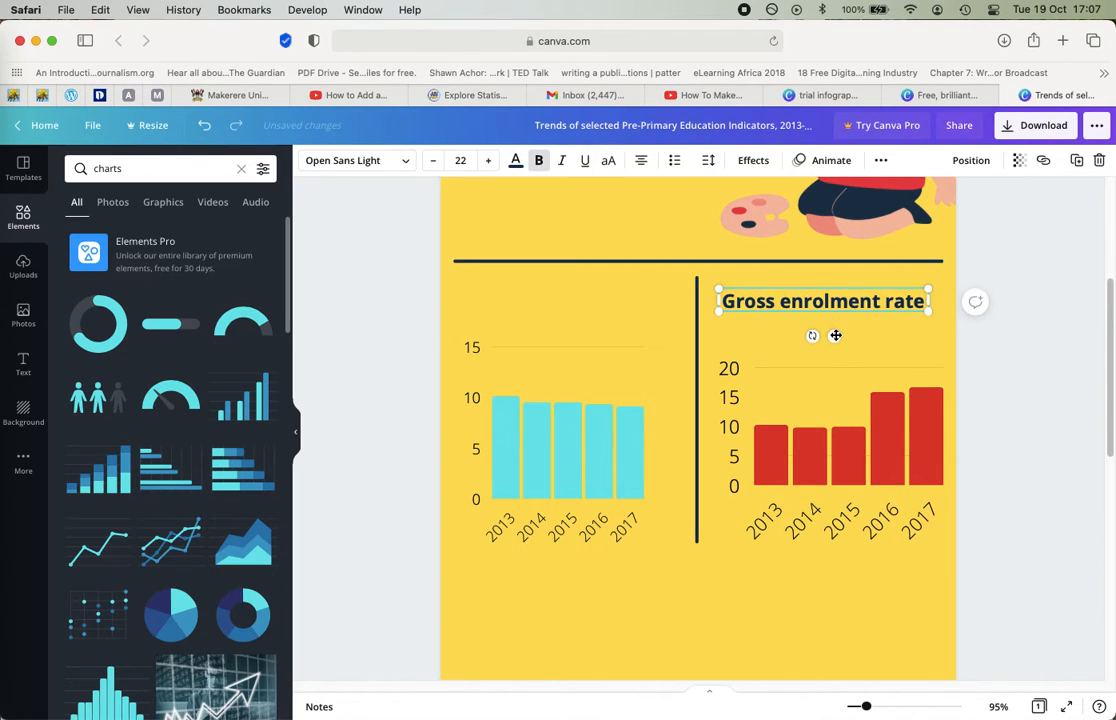
{"action": "key", "text": "super+v"}
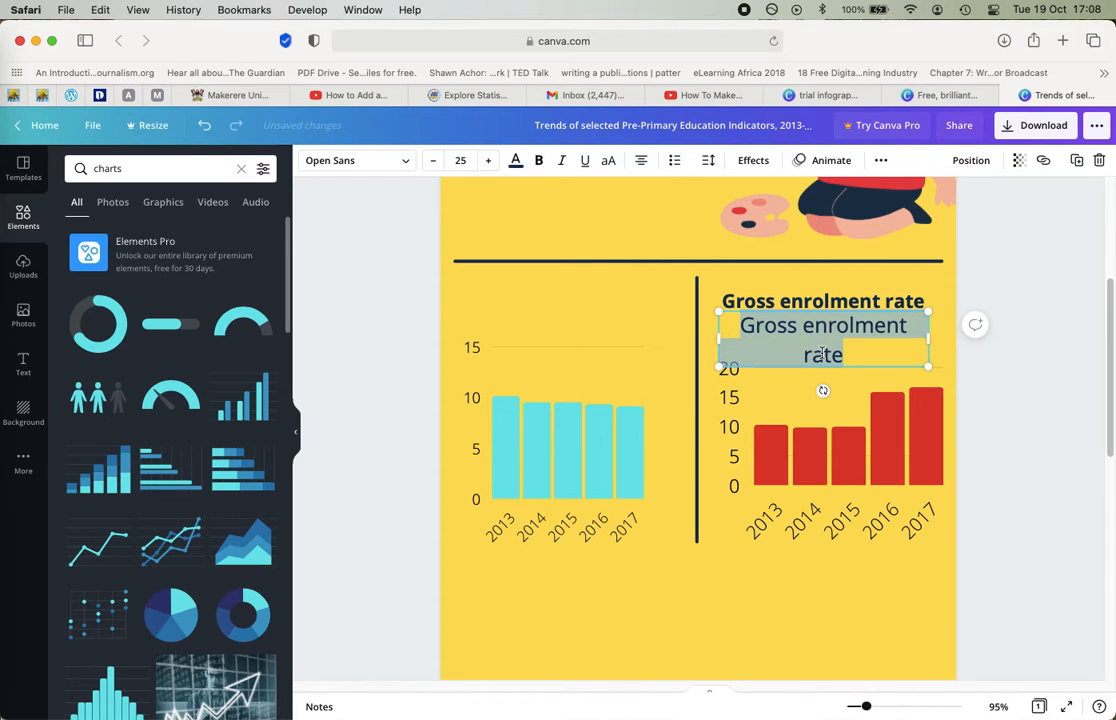
{"action": "key", "text": "Delete"}
Duplicate the "Gross enrolment rate" heading, place the copy above the blue chart, and change its text to "Net enrolment rate".
{"action": "left_click", "coordinate": [826, 303]}
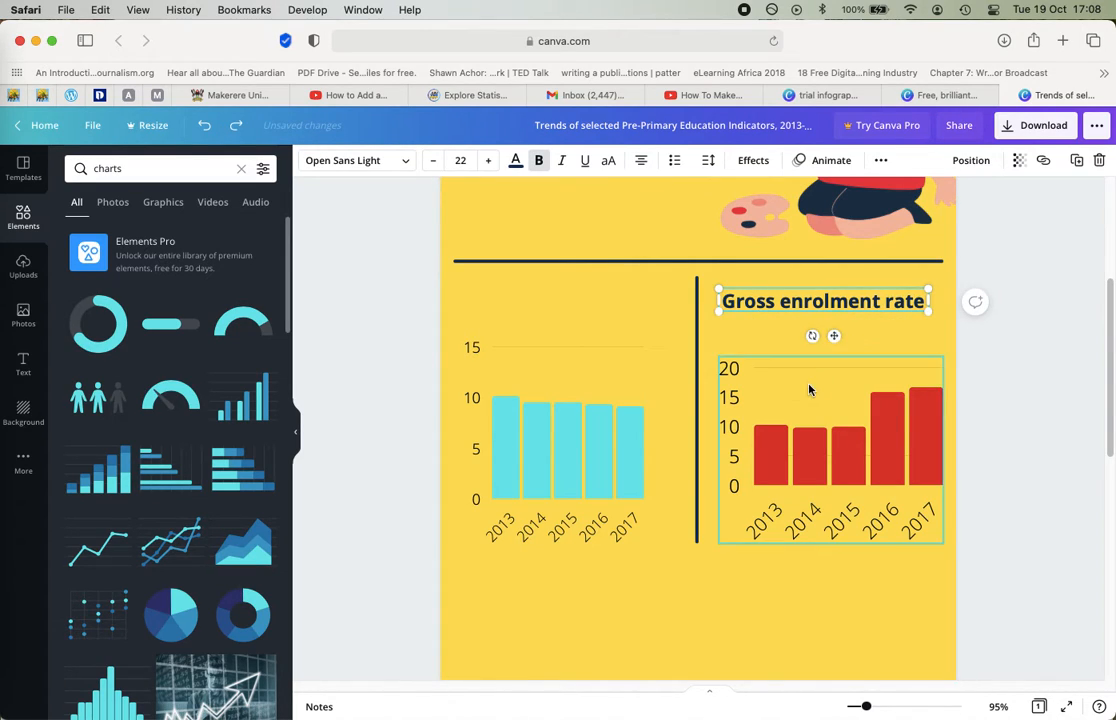
{"action": "key", "text": "super+d"}
{"action": "left_click_drag", "start_coordinate": [848, 348], "coordinate": [589, 336]}
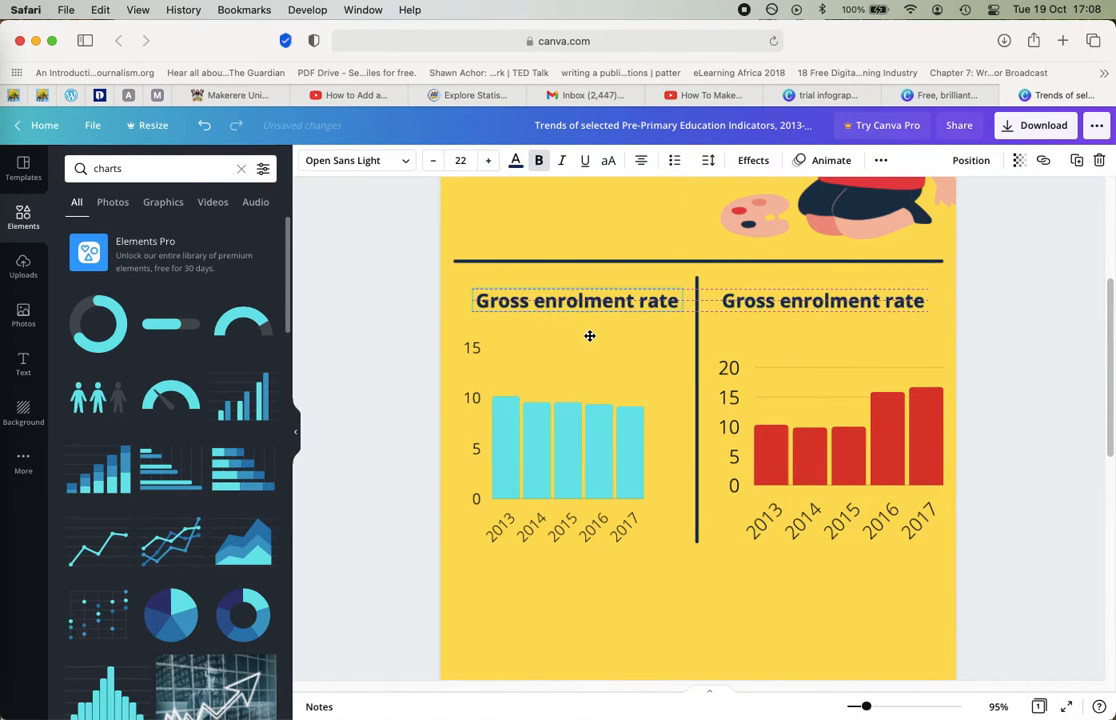
{"action": "double_click", "coordinate": [521, 303]}
{"action": "type", "text": "Nwr"}
{"action": "key", "text": "BackSpace"}
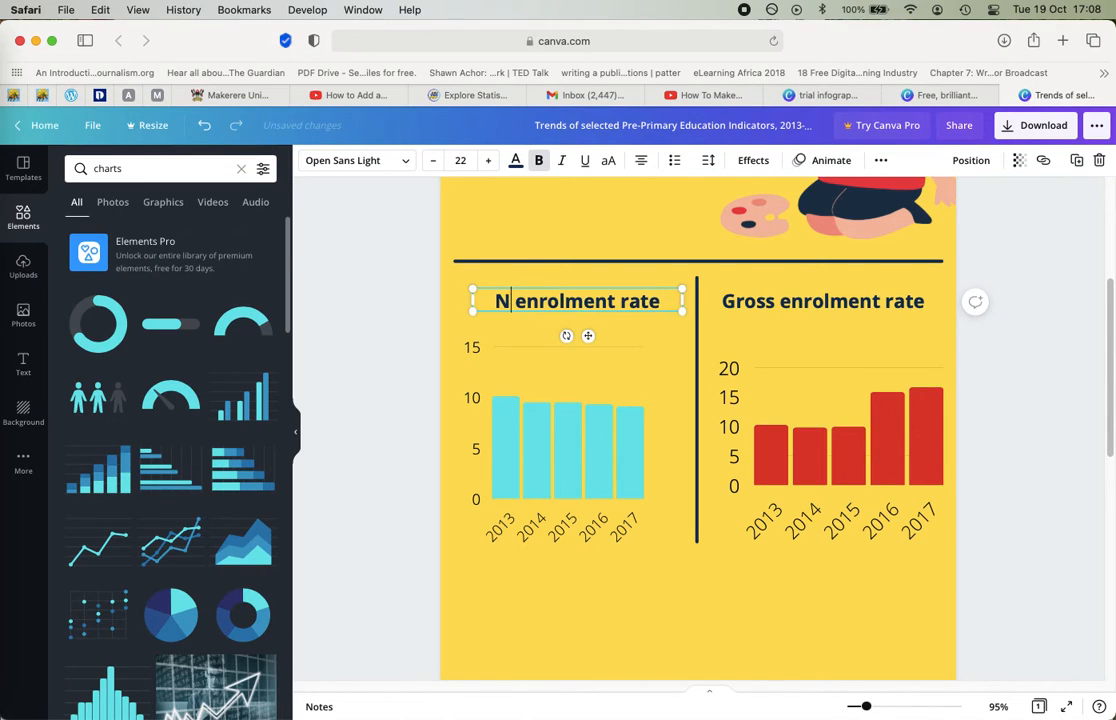
{"action": "type", "text": "et"}
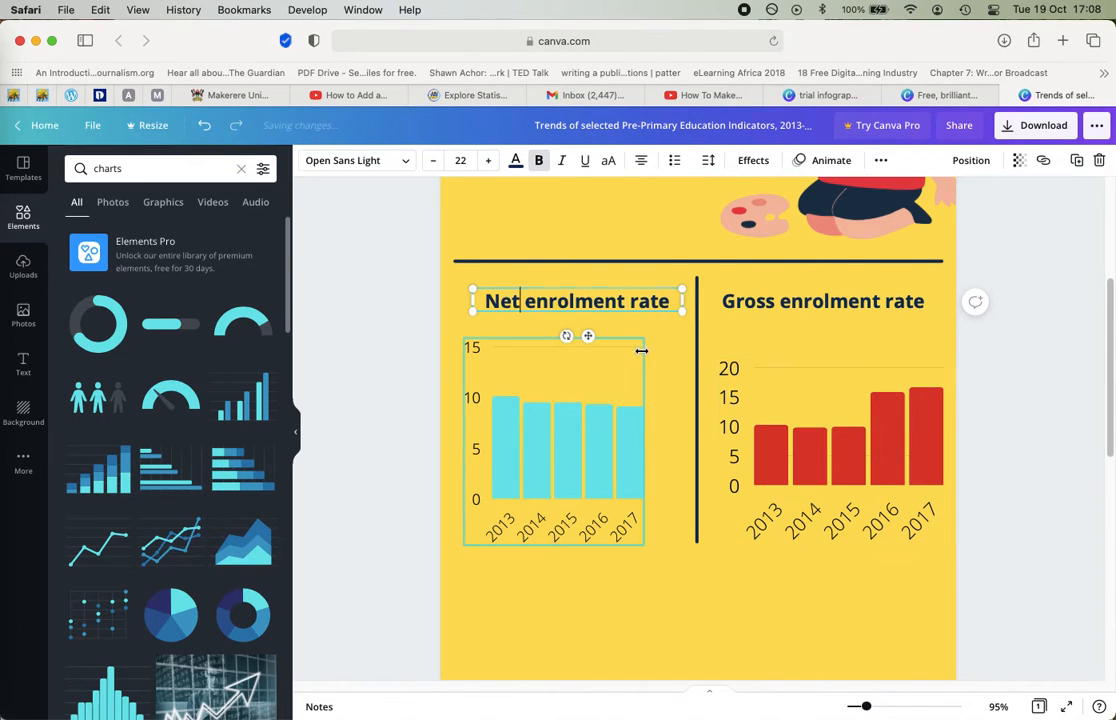
Recolour the net enrolment rate chart's bars with the orange default colour.
{"action": "left_click", "coordinate": [640, 360]}
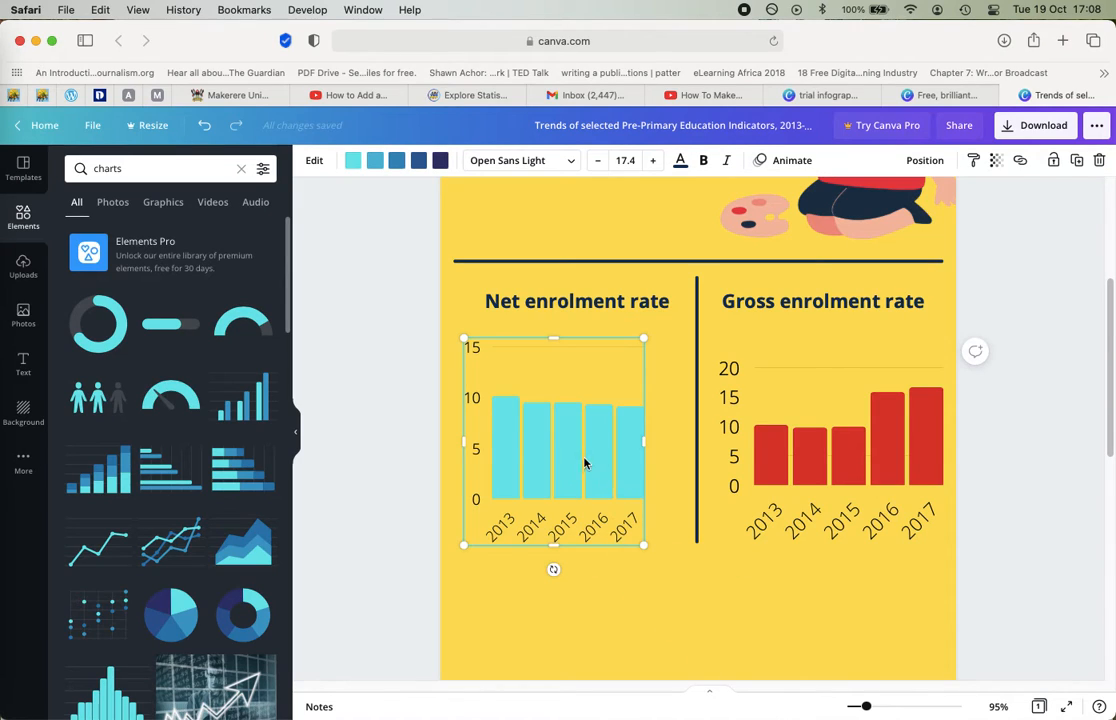
{"action": "left_click", "coordinate": [655, 578]}
{"action": "double_click", "coordinate": [568, 468]}
{"action": "left_click", "coordinate": [799, 588]}
{"action": "double_click", "coordinate": [517, 456]}
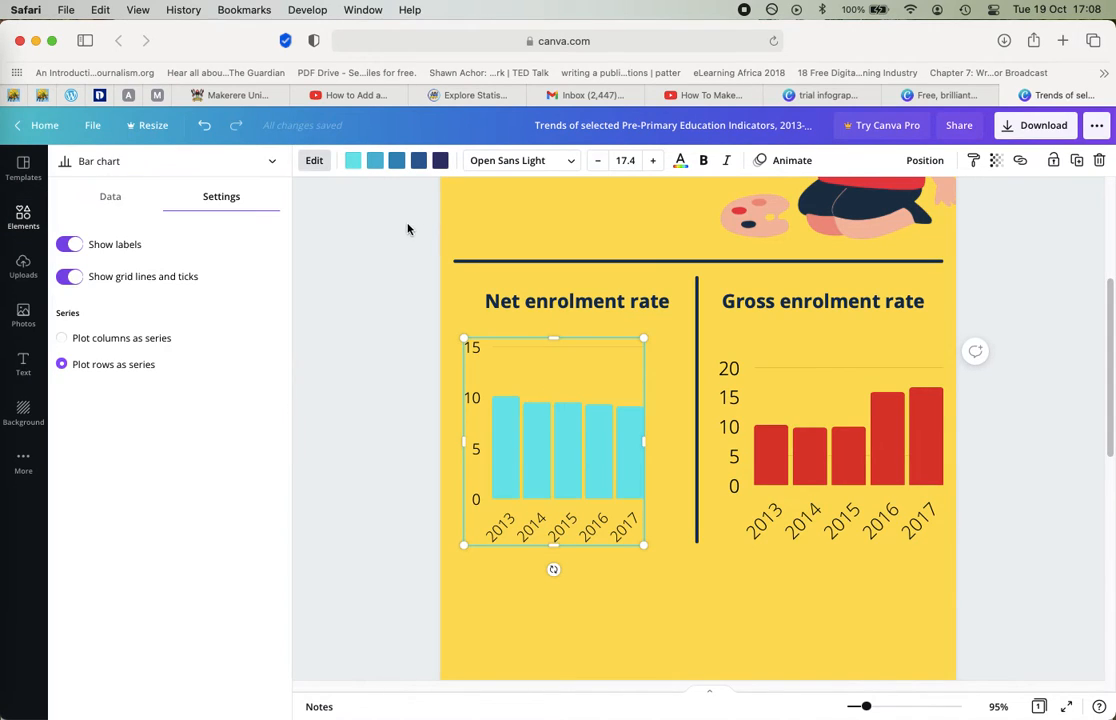
{"action": "left_click", "coordinate": [353, 160]}
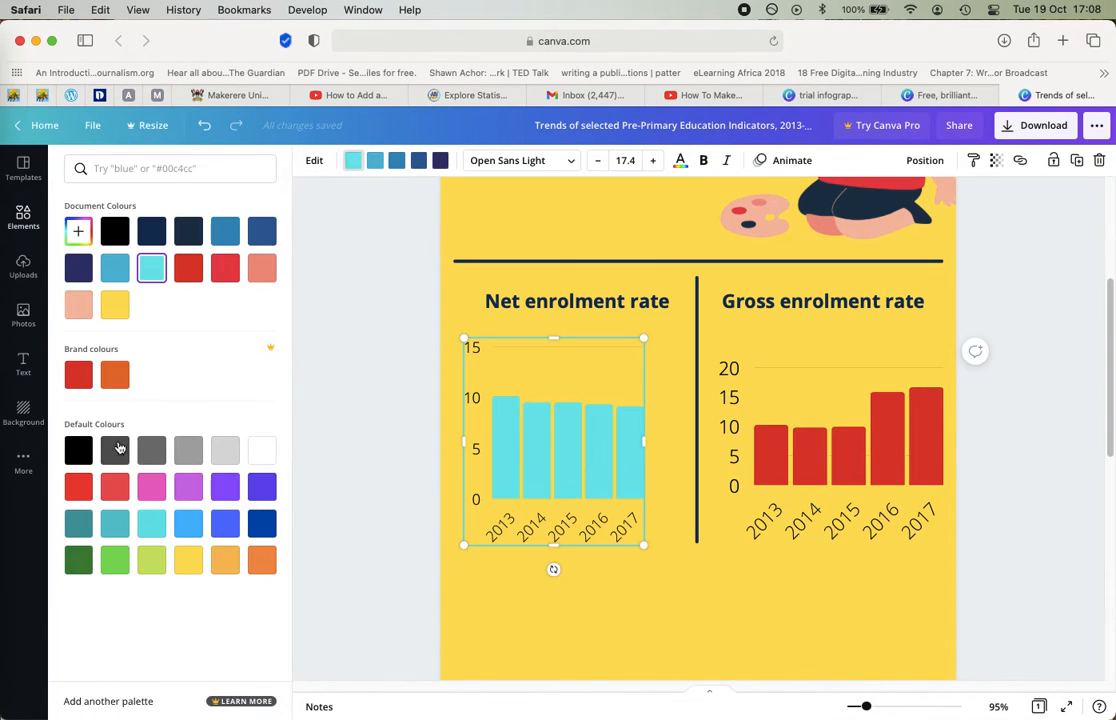
{"action": "left_click", "coordinate": [260, 562]}
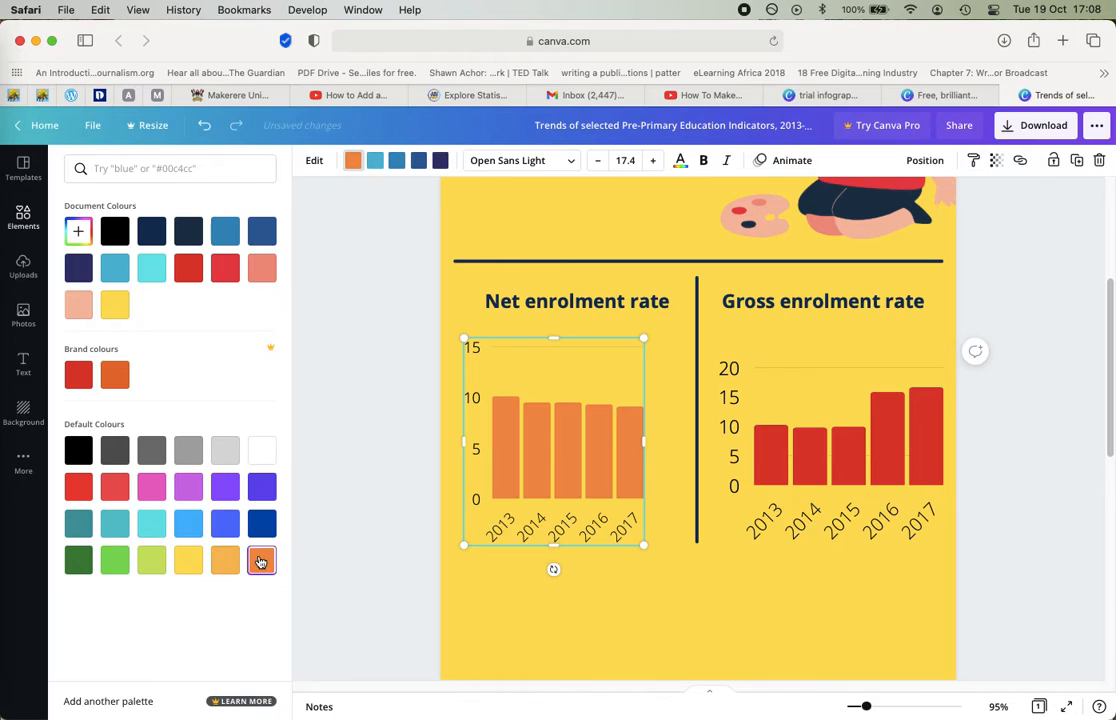
Recolour the net enrolment rate chart's bars with the dark orange brand colour.
{"action": "left_click", "coordinate": [865, 634]}
{"action": "double_click", "coordinate": [593, 448]}
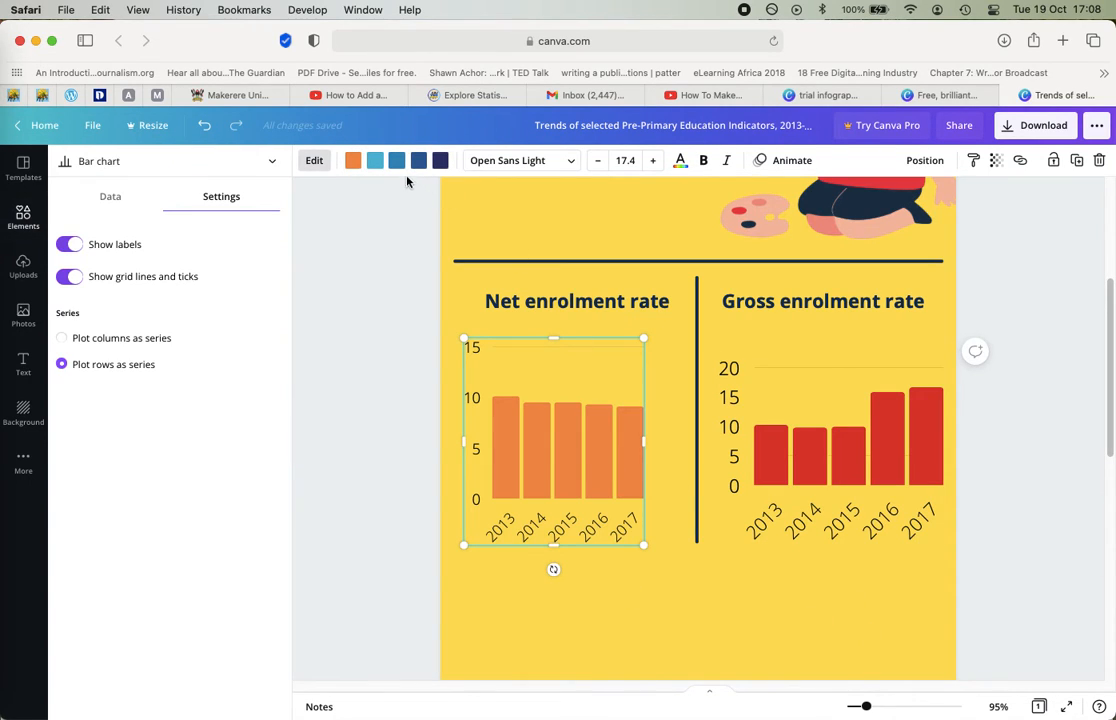
{"action": "left_click", "coordinate": [353, 160]}
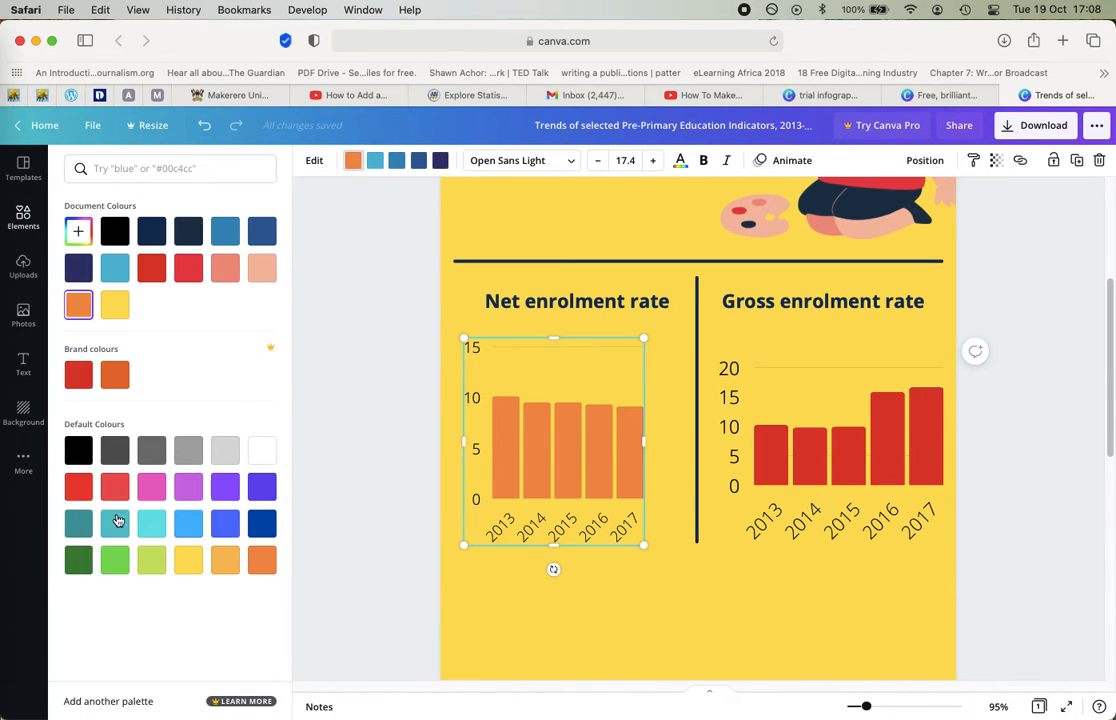
{"action": "left_click", "coordinate": [79, 487]}
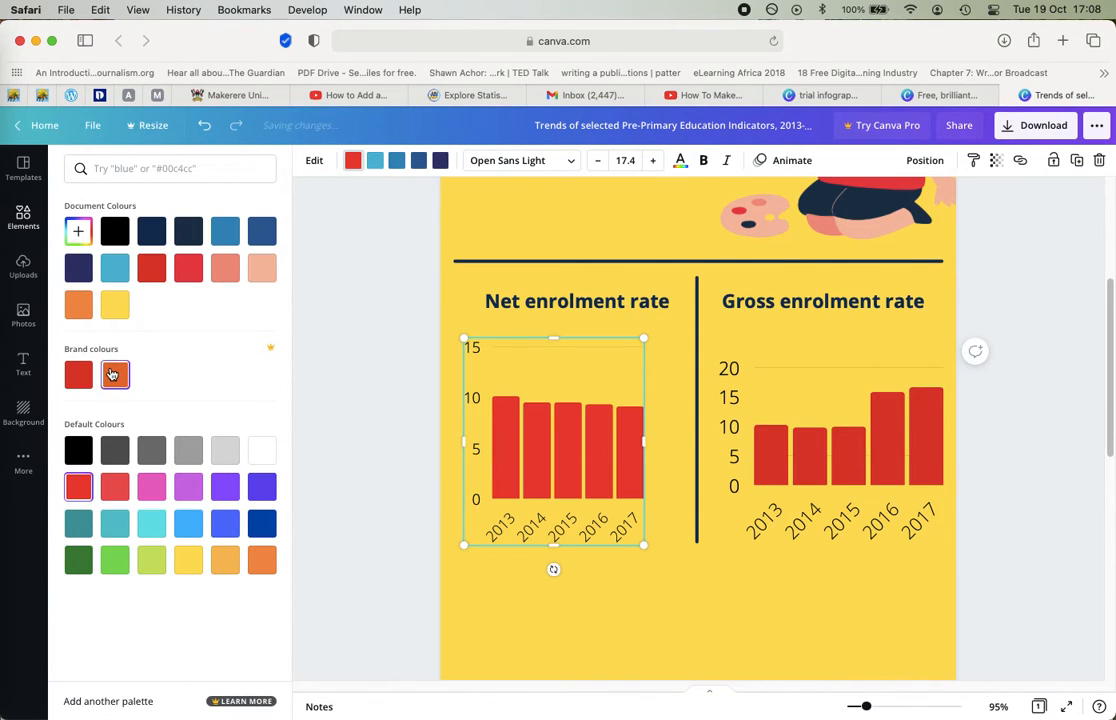
{"action": "left_click", "coordinate": [112, 374]}
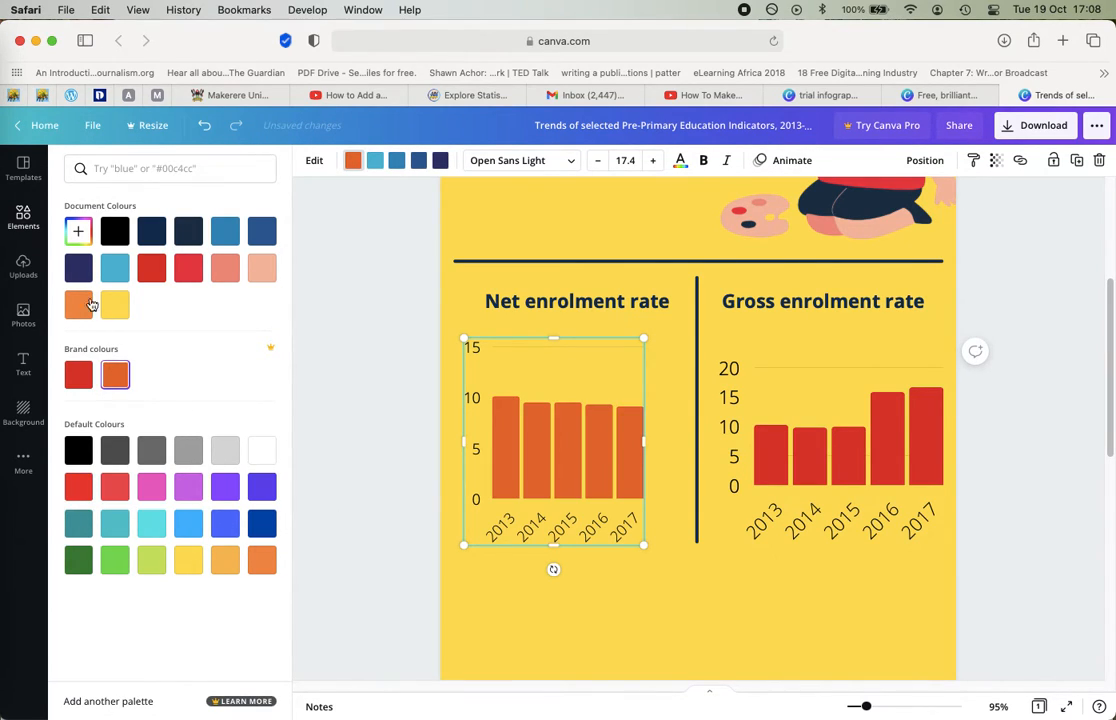
{"action": "left_click", "coordinate": [779, 632]}
{"action": "scroll", "coordinate": [780, 626], "scroll_direction": "up", "scroll_amount": 1}
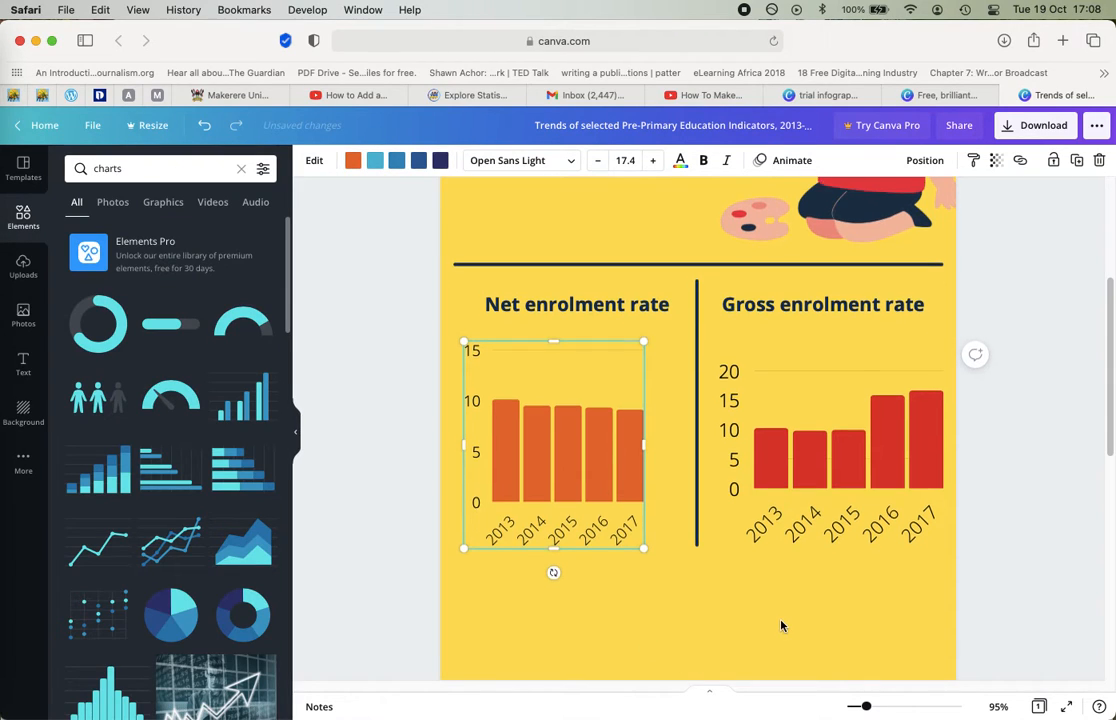
Duplicate the horizontal divider line and place the copy just below the two enrolment rate charts.
{"action": "scroll", "coordinate": [781, 626], "scroll_direction": "down", "scroll_amount": 2}
{"action": "scroll", "coordinate": [781, 626], "scroll_direction": "down", "scroll_amount": 5}
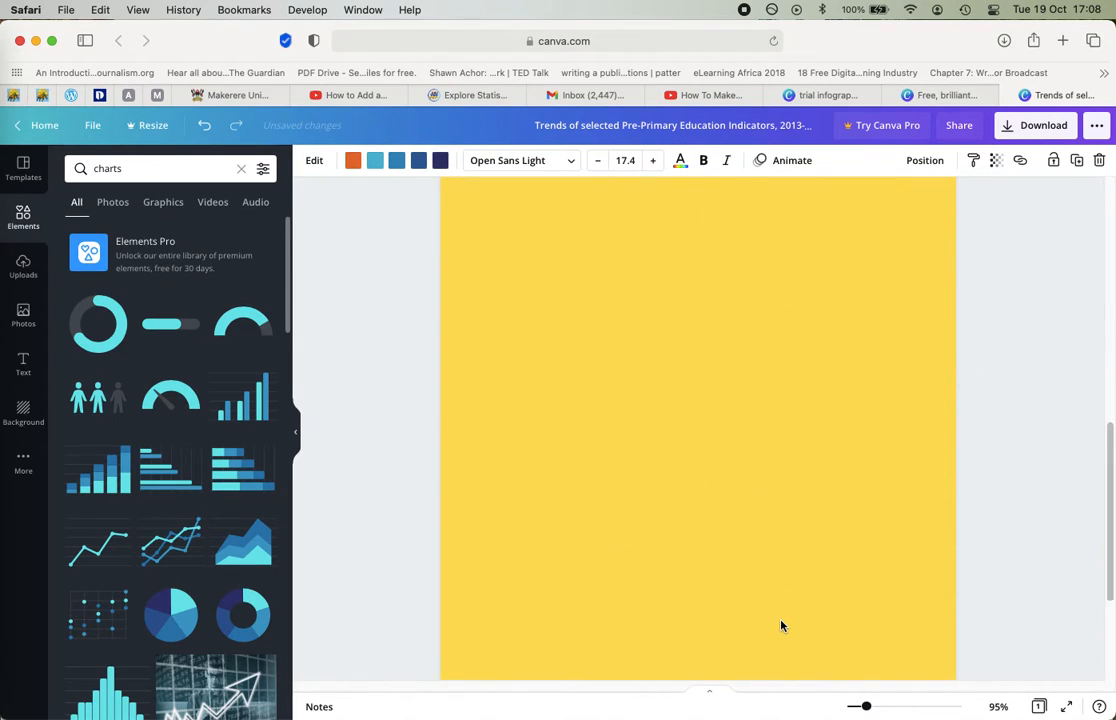
{"action": "scroll", "coordinate": [781, 626], "scroll_direction": "up", "scroll_amount": 5}
{"action": "scroll", "coordinate": [781, 626], "scroll_direction": "down", "scroll_amount": 4}
{"action": "scroll", "coordinate": [781, 625], "scroll_direction": "up", "scroll_amount": 4}
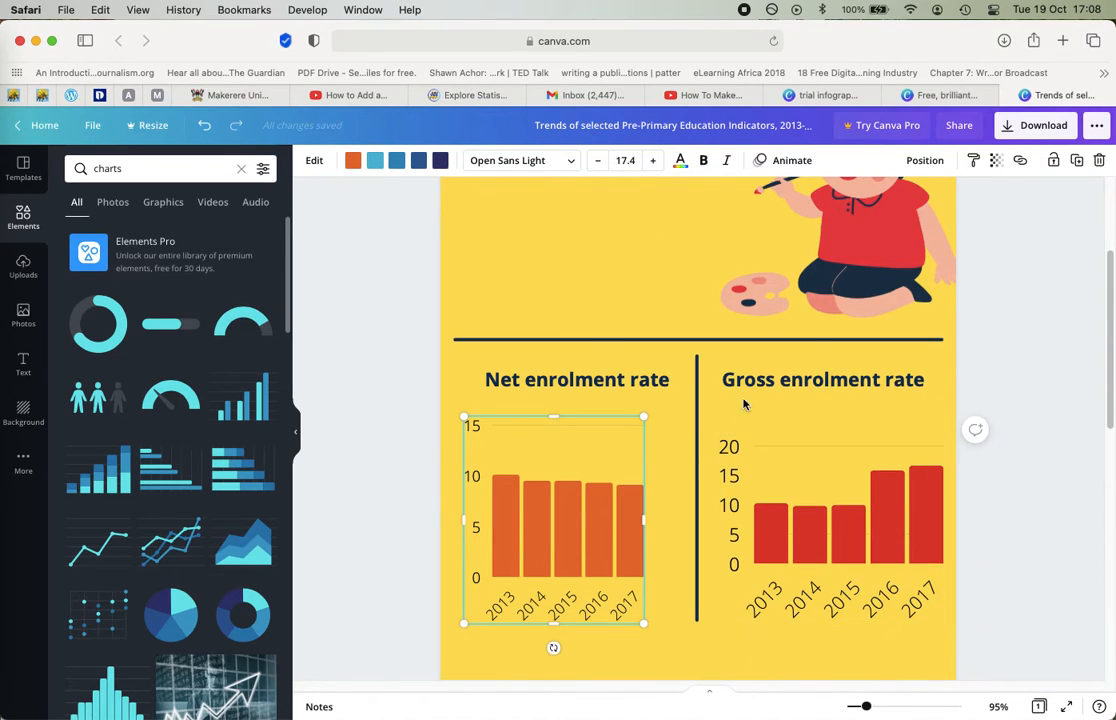
{"action": "left_click", "coordinate": [730, 340]}
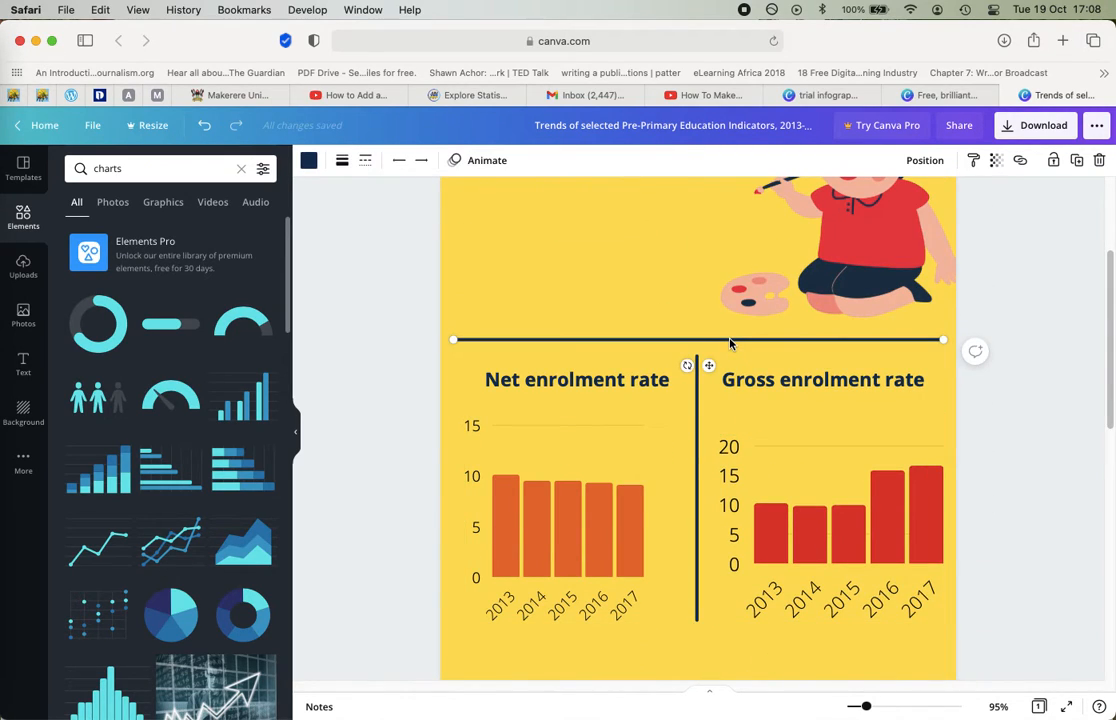
{"action": "key", "text": "super+d"}
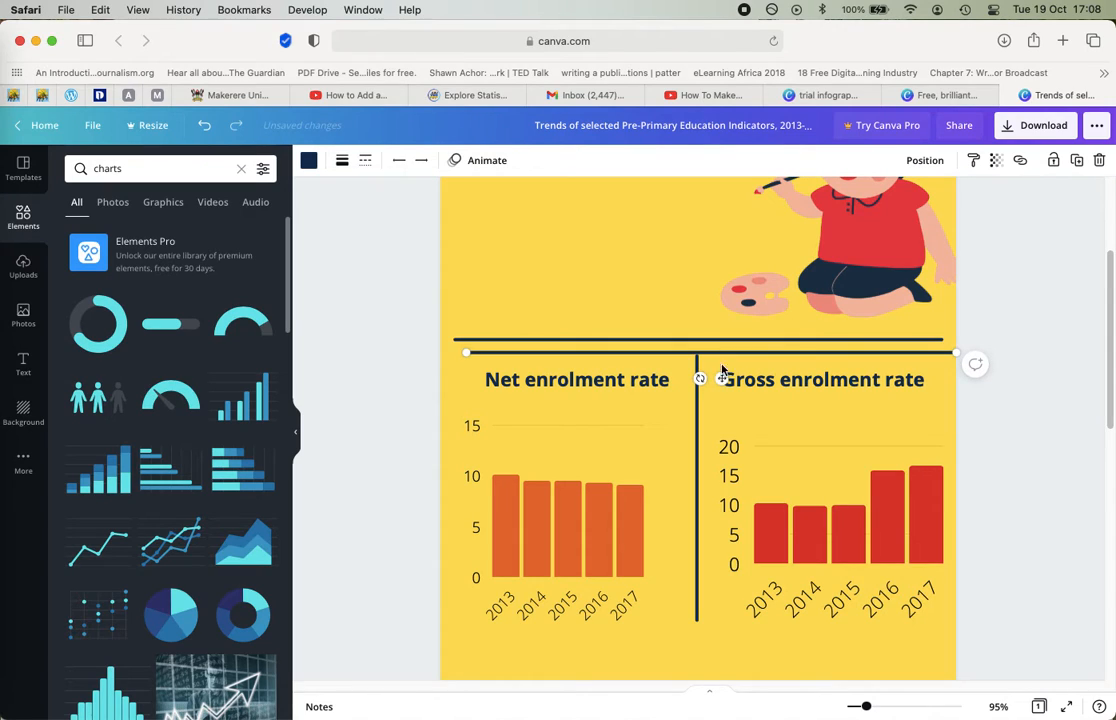
{"action": "left_click_drag", "start_coordinate": [722, 381], "coordinate": [713, 693]}
{"action": "scroll", "coordinate": [821, 505], "scroll_direction": "down", "scroll_amount": 6}
{"action": "scroll", "coordinate": [821, 505], "scroll_direction": "up", "scroll_amount": 5}
{"action": "scroll", "coordinate": [821, 505], "scroll_direction": "down", "scroll_amount": 5}
{"action": "left_click", "coordinate": [700, 480]}
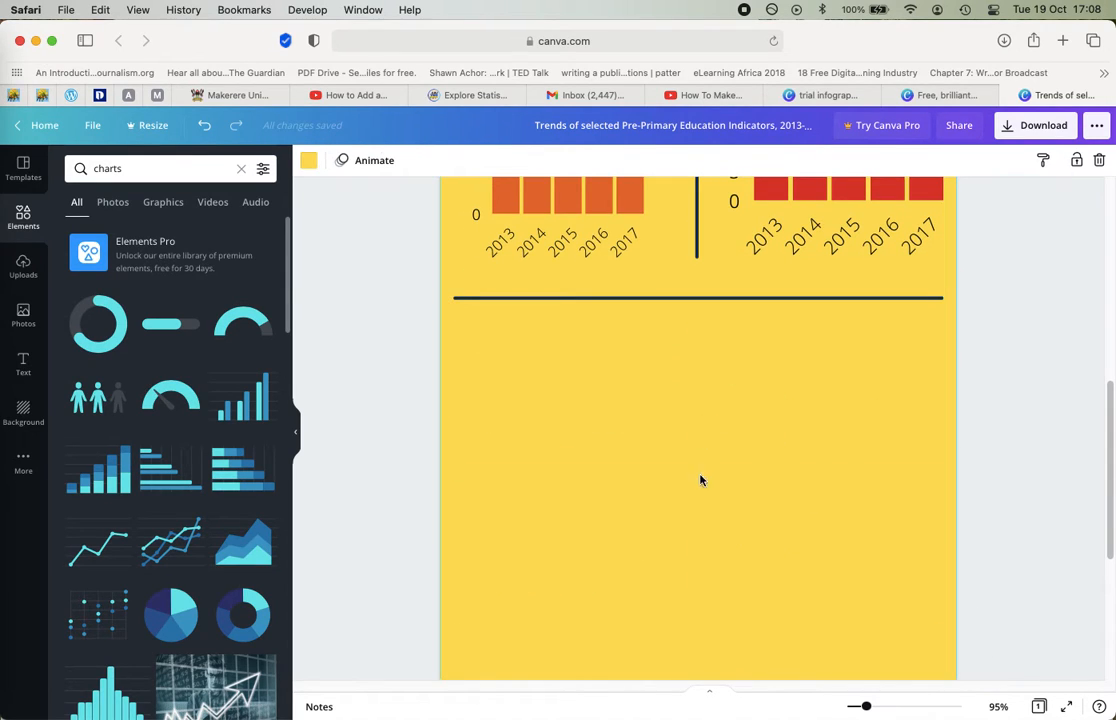
{"action": "scroll", "coordinate": [700, 500], "scroll_direction": "up", "scroll_amount": 5}
{"action": "scroll", "coordinate": [700, 500], "scroll_direction": "down", "scroll_amount": 4}
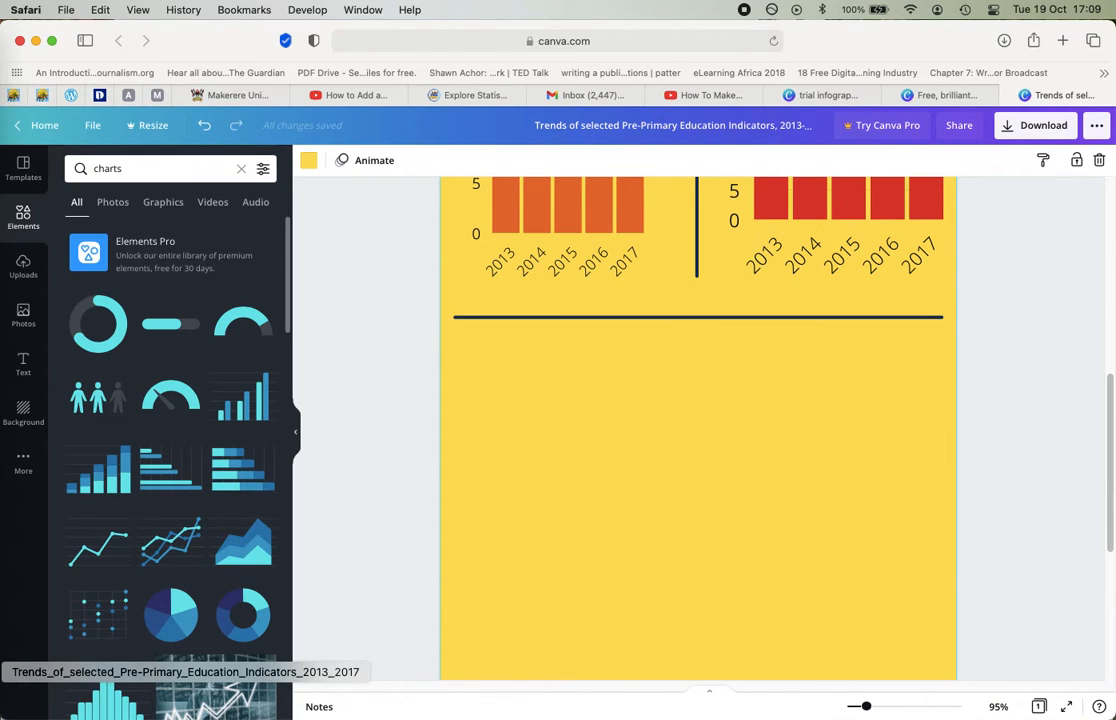
Switch to the Excel workbook and copy the Pupil Teacher Ratio values for 2013 to 2017.
{"action": "left_click", "coordinate": [100, 708]}
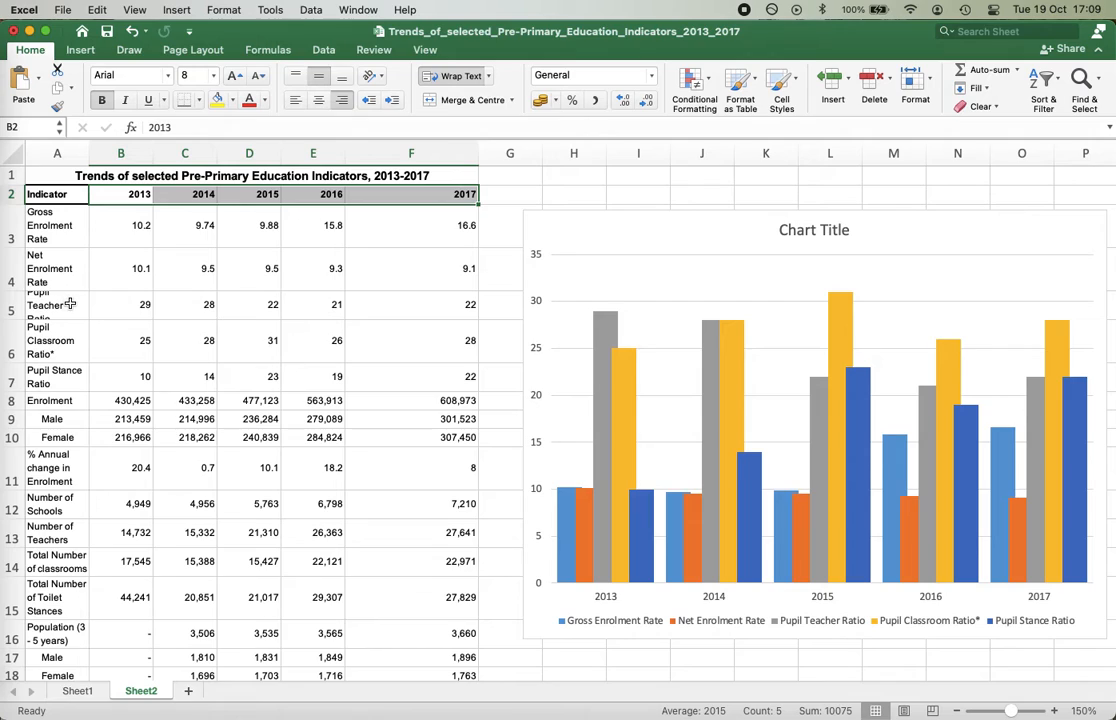
{"action": "left_click_drag", "start_coordinate": [110, 302], "coordinate": [422, 311]}
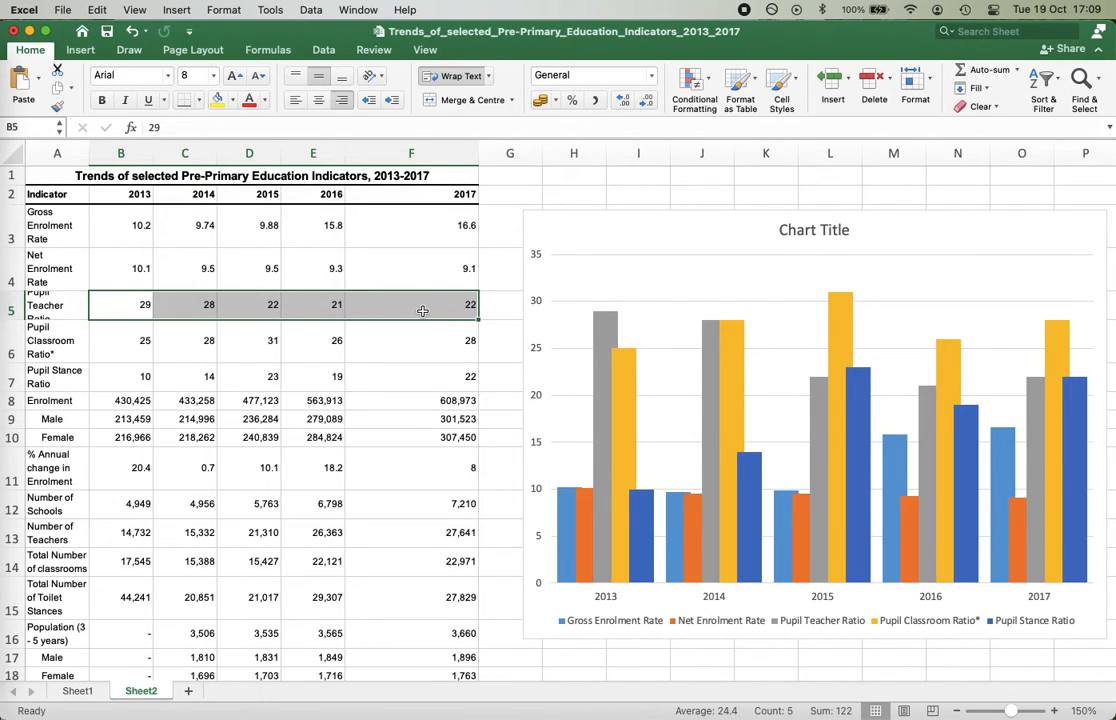
{"action": "key", "text": "super+c"}
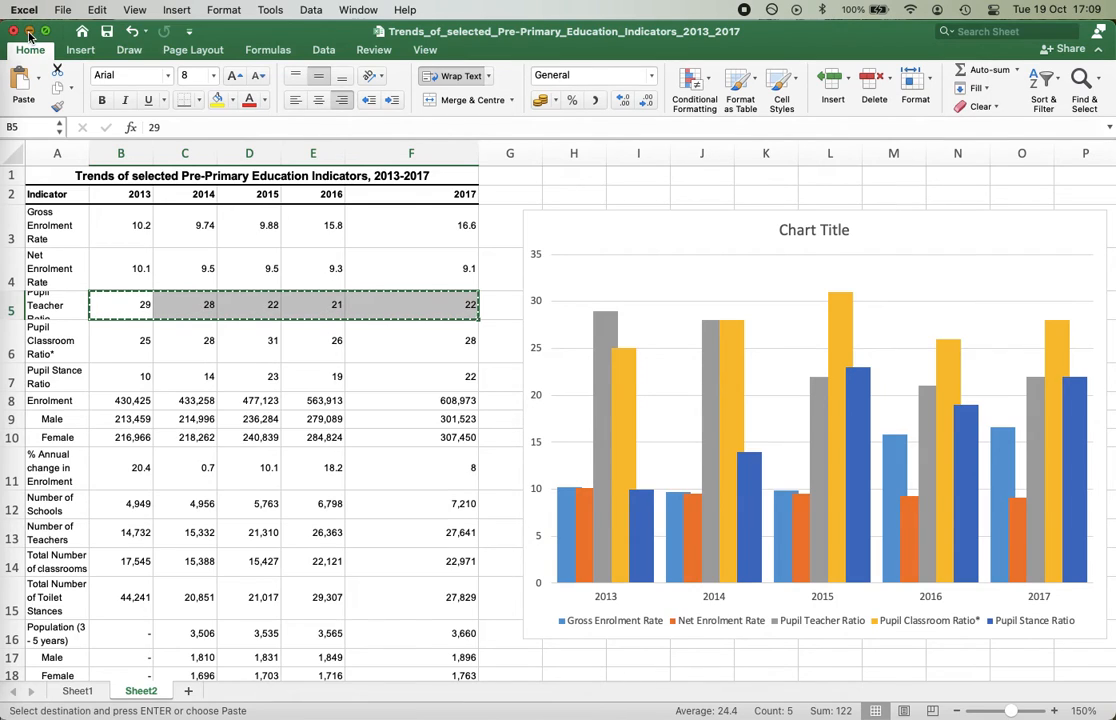
Back in Canva, insert a row chart whose first data row holds the copied values and is labelled "Pupil-teacher ratio".
{"action": "key", "text": "super+Tab"}
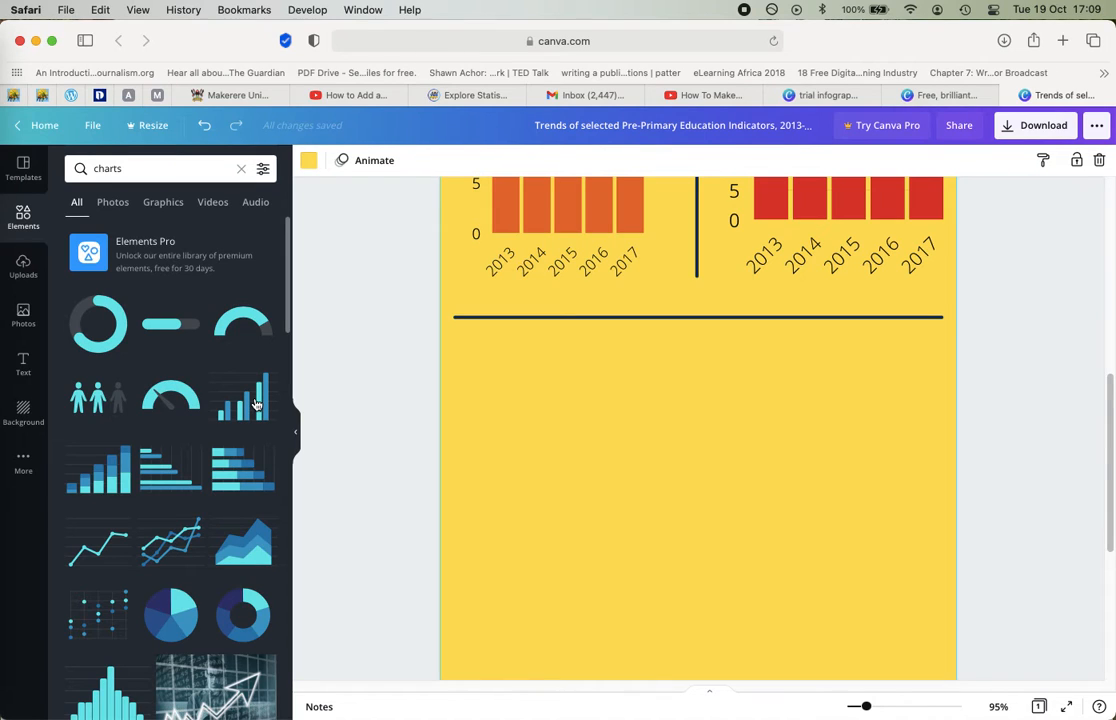
{"action": "left_click", "coordinate": [165, 468]}
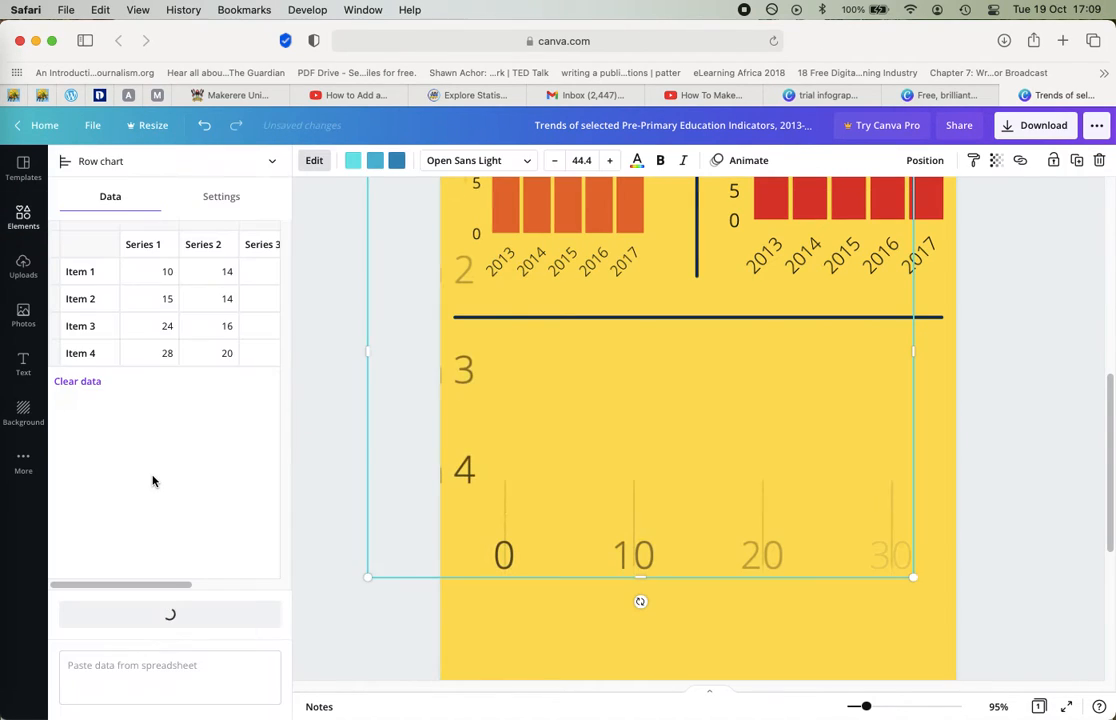
{"action": "left_click", "coordinate": [142, 272]}
{"action": "key", "text": "super+v"}
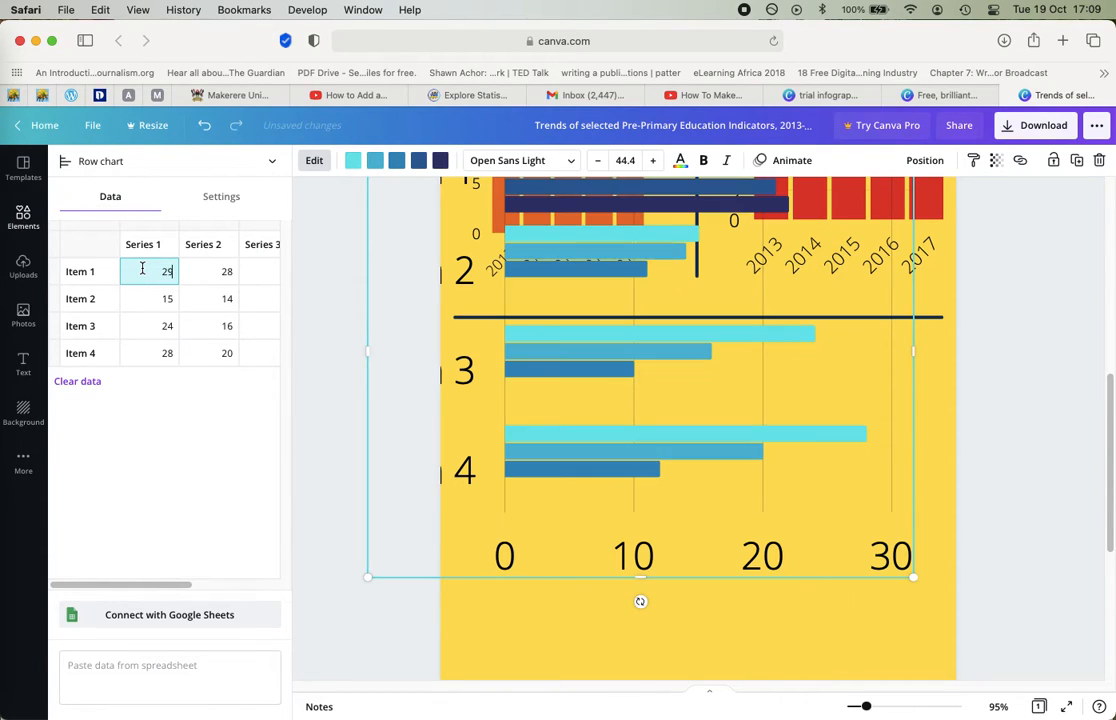
{"action": "left_click", "coordinate": [100, 276]}
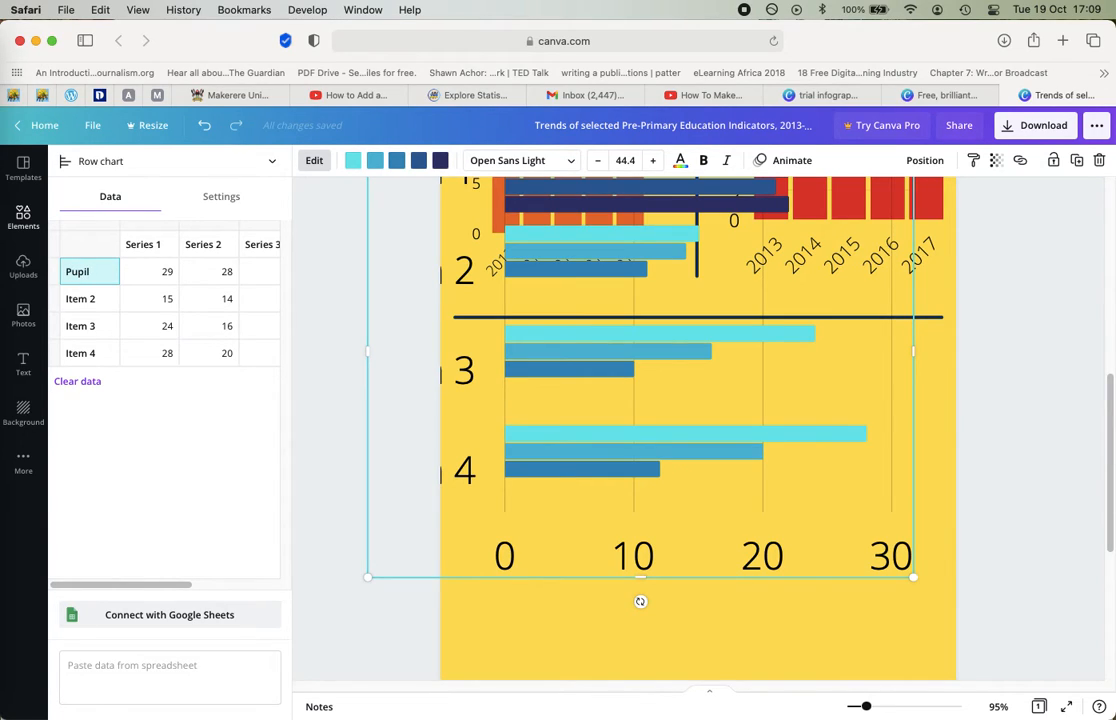
{"action": "type", "text": "Pupil-teacher ratio"}
Copy the year headings 2013 to 2017 from the Excel sheet and paste them over the row chart's series names.
{"action": "left_click", "coordinate": [145, 243]}
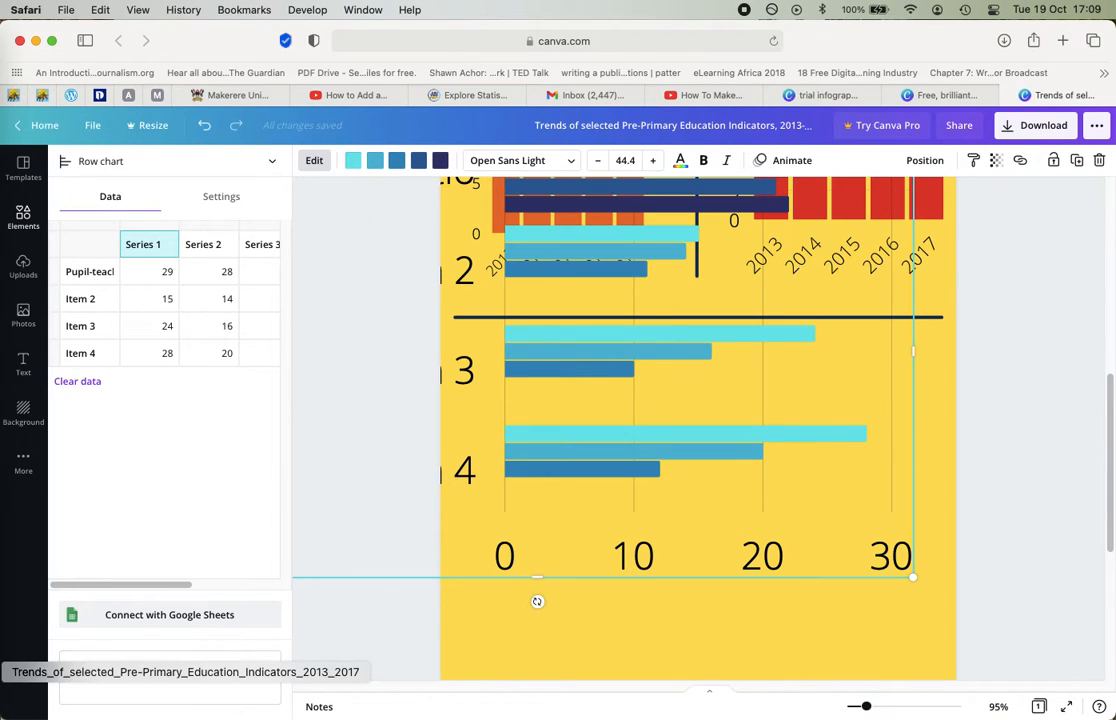
{"action": "left_click", "coordinate": [185, 705]}
{"action": "left_click_drag", "start_coordinate": [118, 194], "coordinate": [441, 195]}
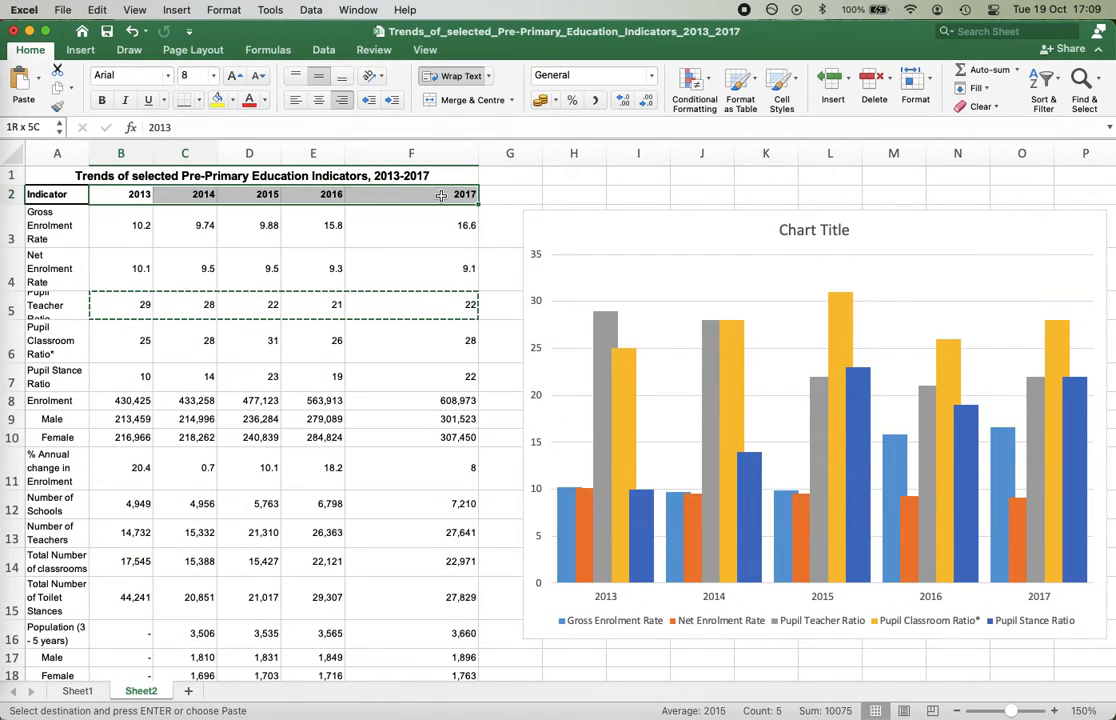
{"action": "key", "text": "super+c"}
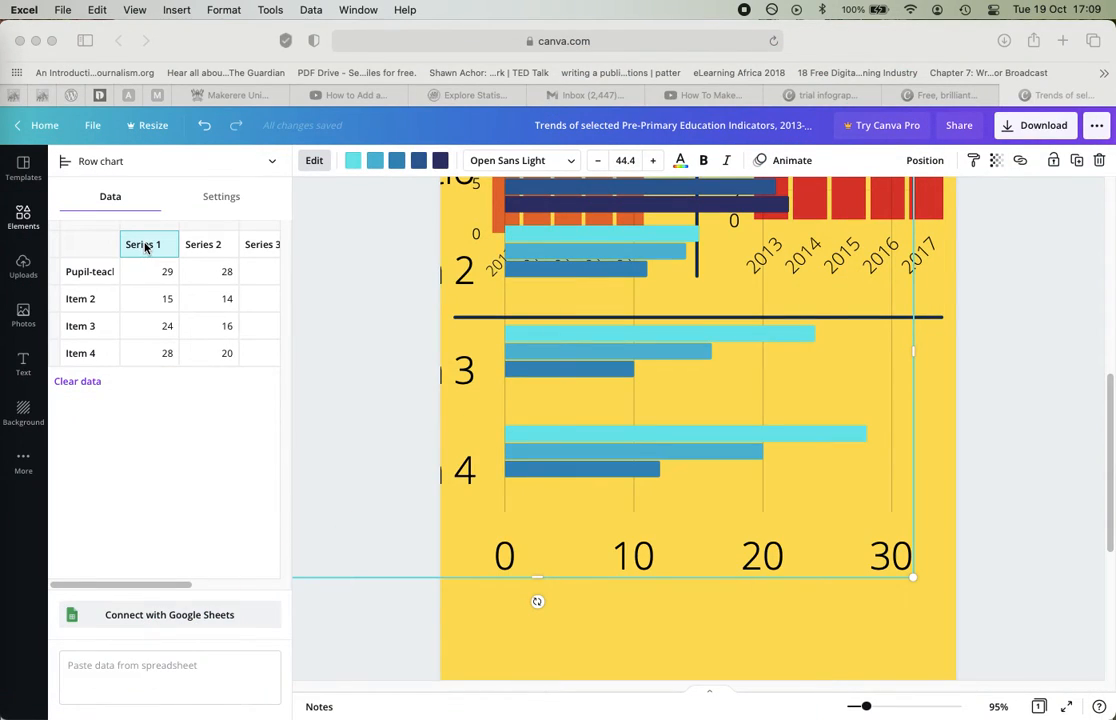
{"action": "left_click", "coordinate": [145, 247]}
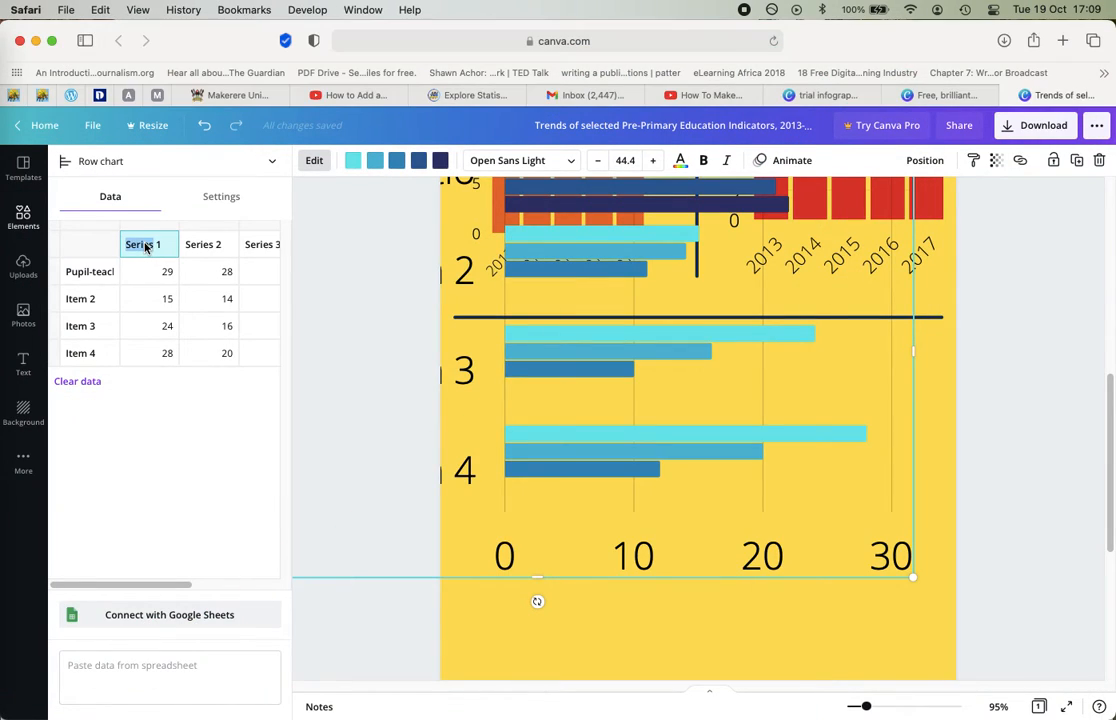
{"action": "key", "text": "super+v"}
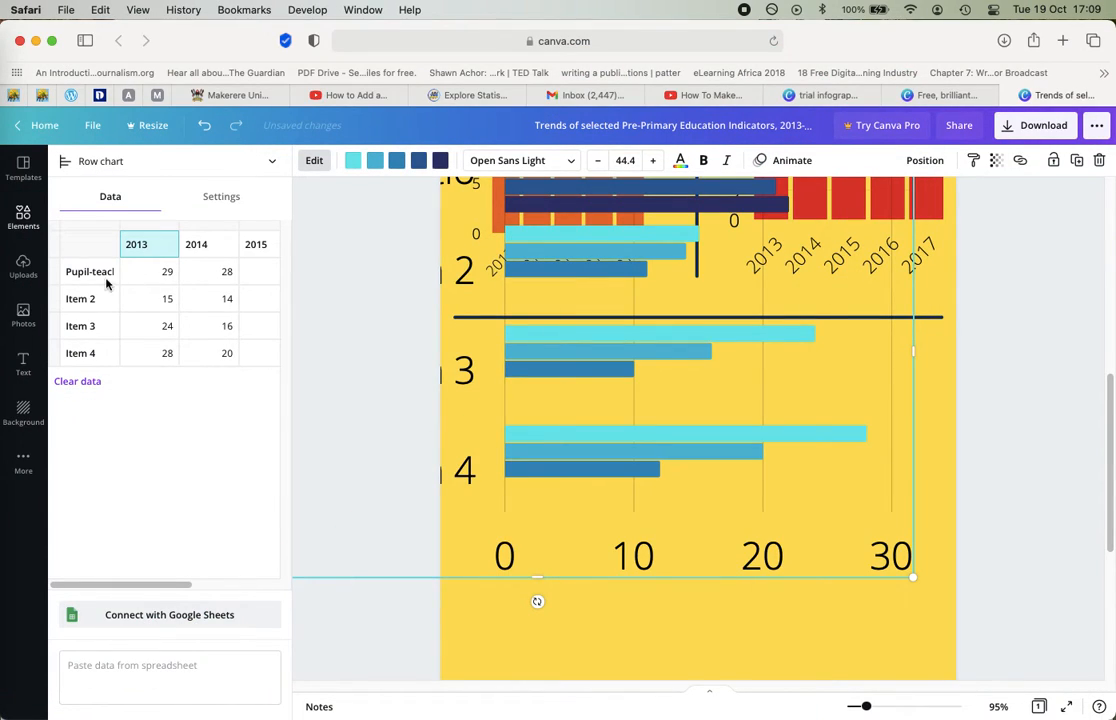
Clear the sample labels Item 2, Item 3 and Item 4 from the row chart's data.
{"action": "left_click", "coordinate": [80, 300]}
{"action": "key", "text": "BackSpace"}
{"action": "left_click", "coordinate": [100, 326]}
{"action": "key", "text": "BackSpace"}
{"action": "left_click", "coordinate": [92, 354]}
{"action": "key", "text": "BackSpace"}
Clear the three leftover sample values below the pupil-teacher ratio in the 2013 column.
{"action": "left_click", "coordinate": [160, 272]}
{"action": "left_click", "coordinate": [168, 303]}
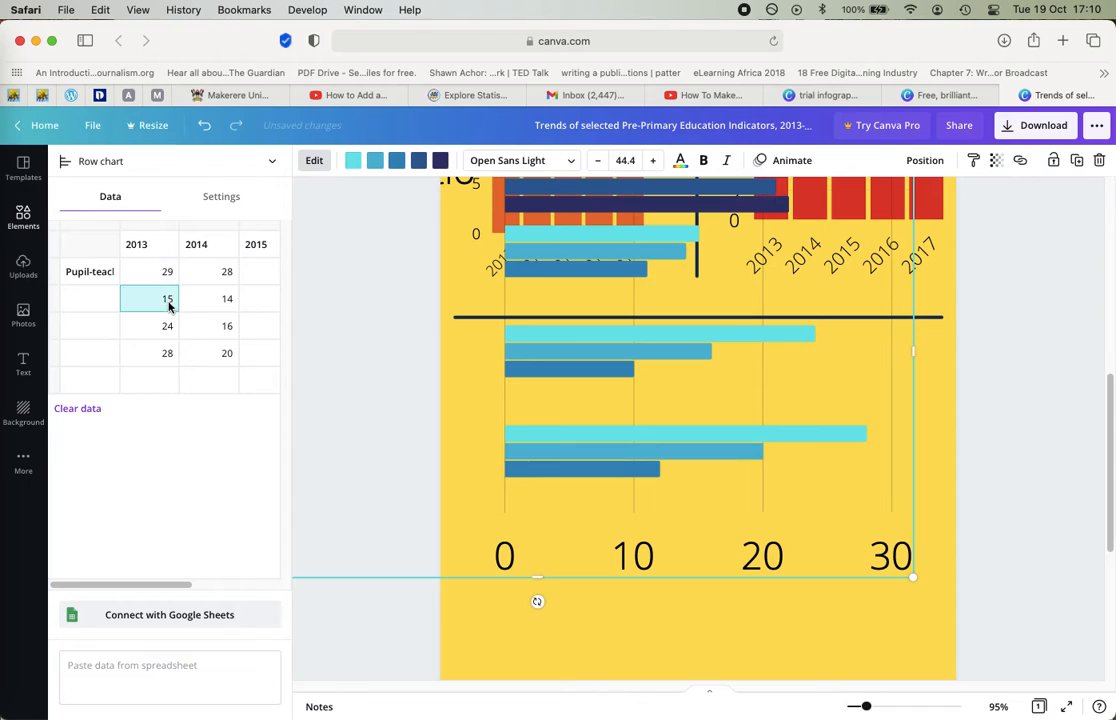
{"action": "key", "text": "BackSpace"}
{"action": "left_click", "coordinate": [168, 328]}
{"action": "key", "text": "BackSpace"}
{"action": "left_click", "coordinate": [167, 354]}
{"action": "key", "text": "BackSpace"}
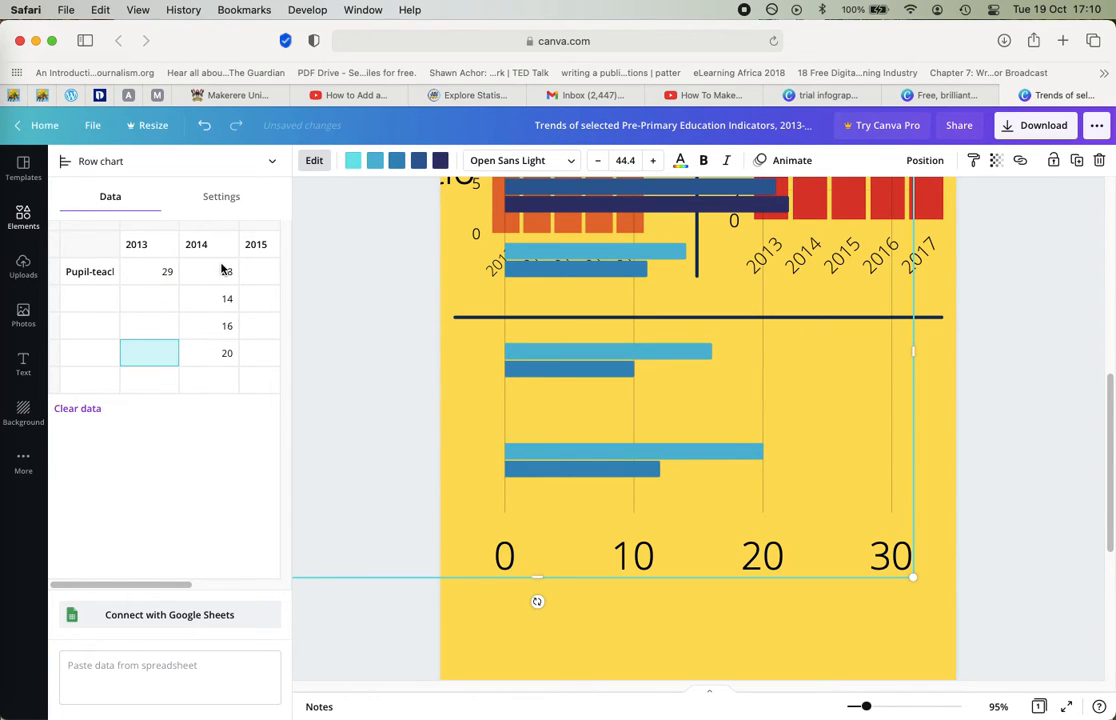
Clear the three leftover sample values below the pupil-teacher ratio in the 2014 column.
{"action": "left_click", "coordinate": [225, 299]}
{"action": "key", "text": "BackSpace"}
{"action": "left_click", "coordinate": [227, 326]}
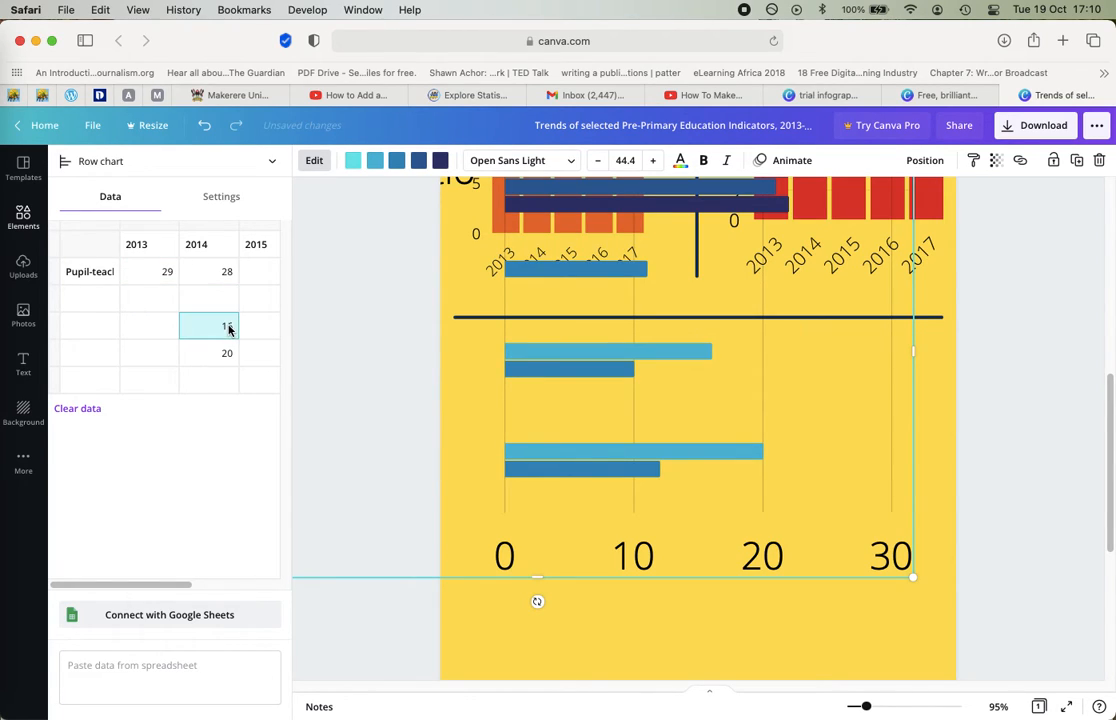
{"action": "key", "text": "BackSpace"}
{"action": "left_click", "coordinate": [227, 352]}
{"action": "key", "text": "BackSpace"}
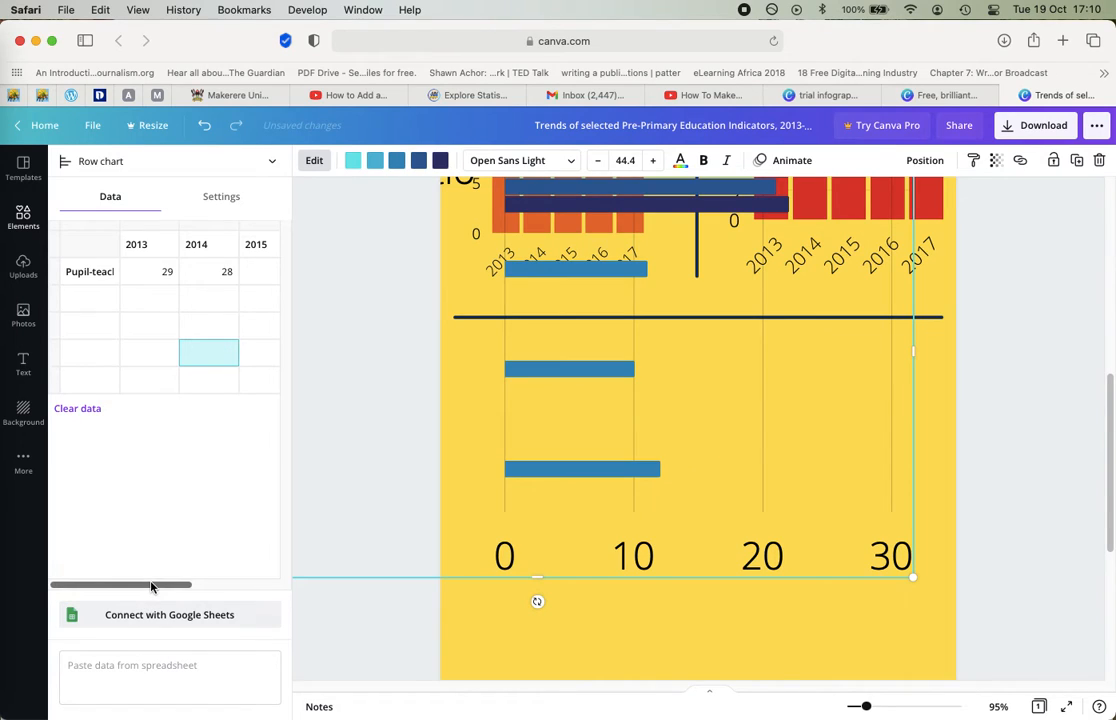
Clear the three leftover sample values below the pupil-teacher ratio in the 2015 column.
{"action": "left_click_drag", "start_coordinate": [149, 585], "coordinate": [215, 586]}
{"action": "left_click", "coordinate": [182, 300]}
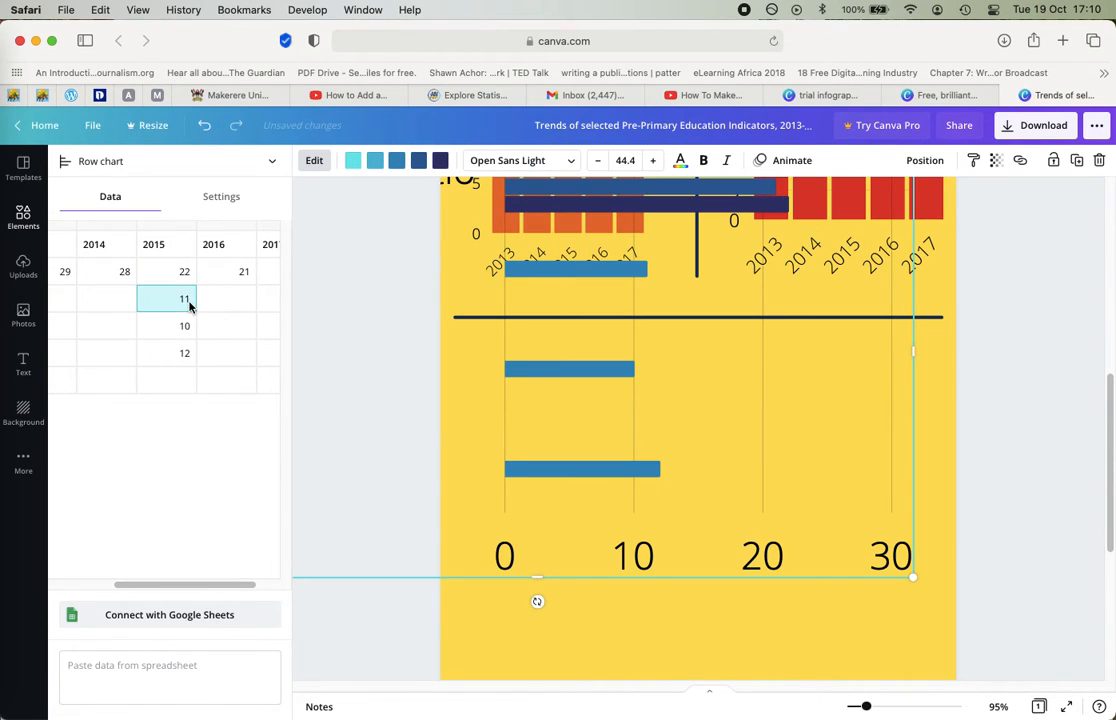
{"action": "key", "text": "BackSpace"}
{"action": "left_click", "coordinate": [171, 328]}
{"action": "key", "text": "BackSpace"}
{"action": "left_click", "coordinate": [182, 354]}
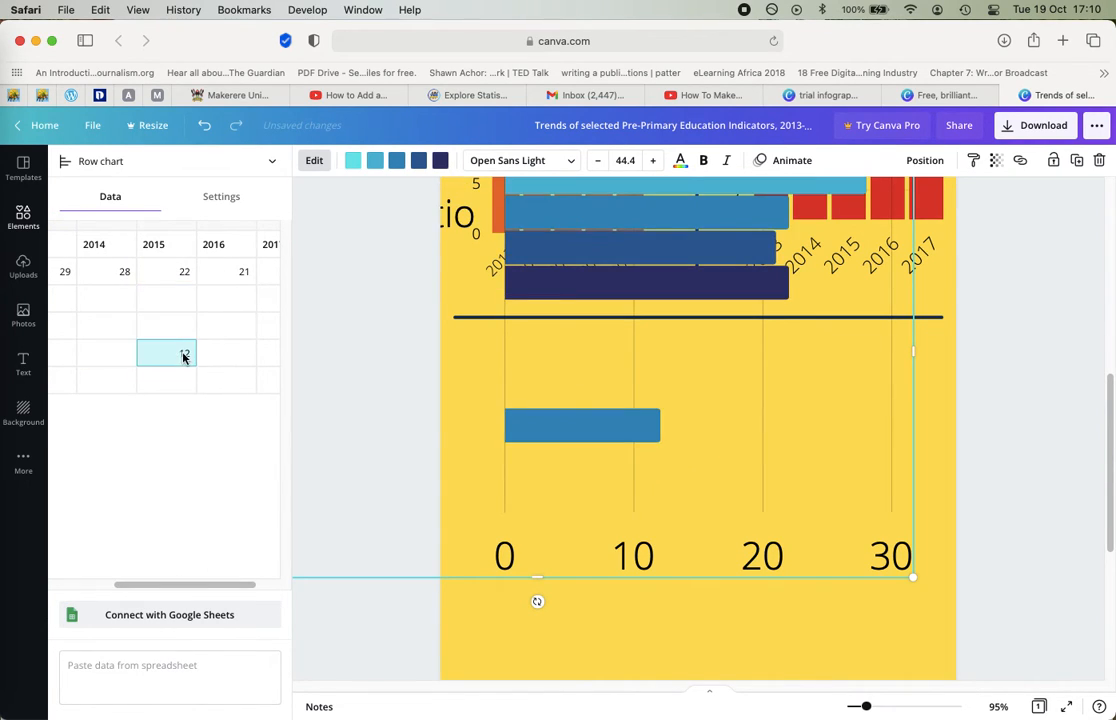
{"action": "key", "text": "BackSpace"}
{"action": "left_click_drag", "start_coordinate": [207, 578], "coordinate": [106, 579]}
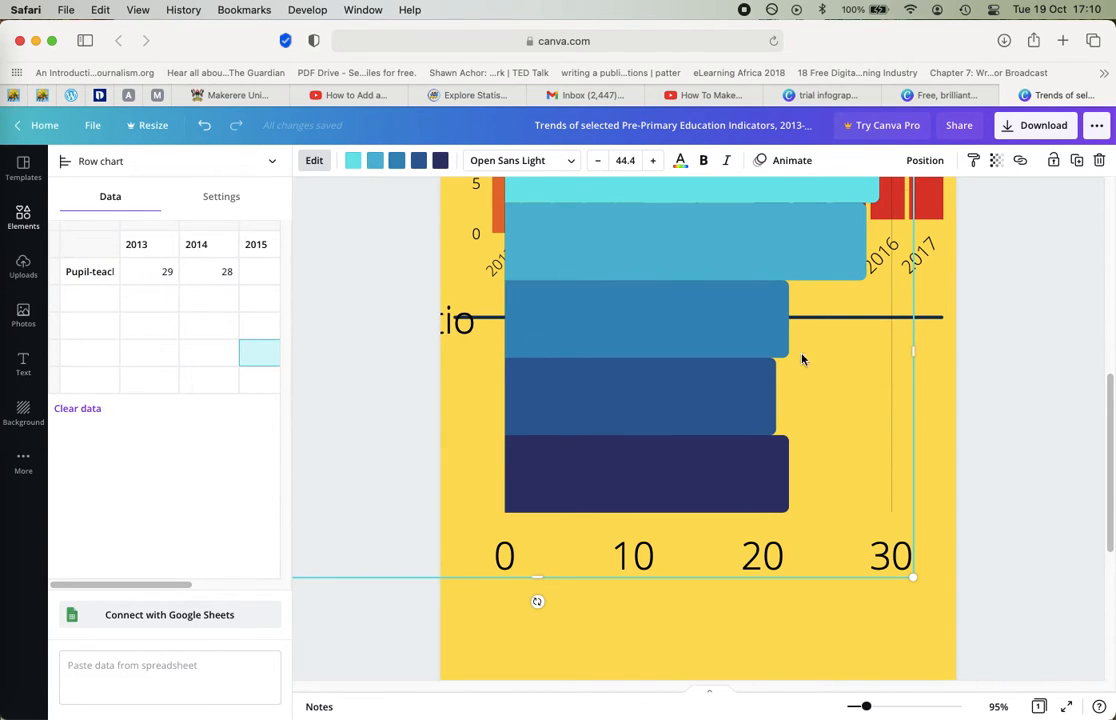
Shrink the pupil-teacher ratio row chart and move it inside the page, just below the lower divider line.
{"action": "scroll", "coordinate": [800, 365], "scroll_direction": "up", "scroll_amount": 5}
{"action": "scroll", "coordinate": [848, 379], "scroll_direction": "up", "scroll_amount": 4}
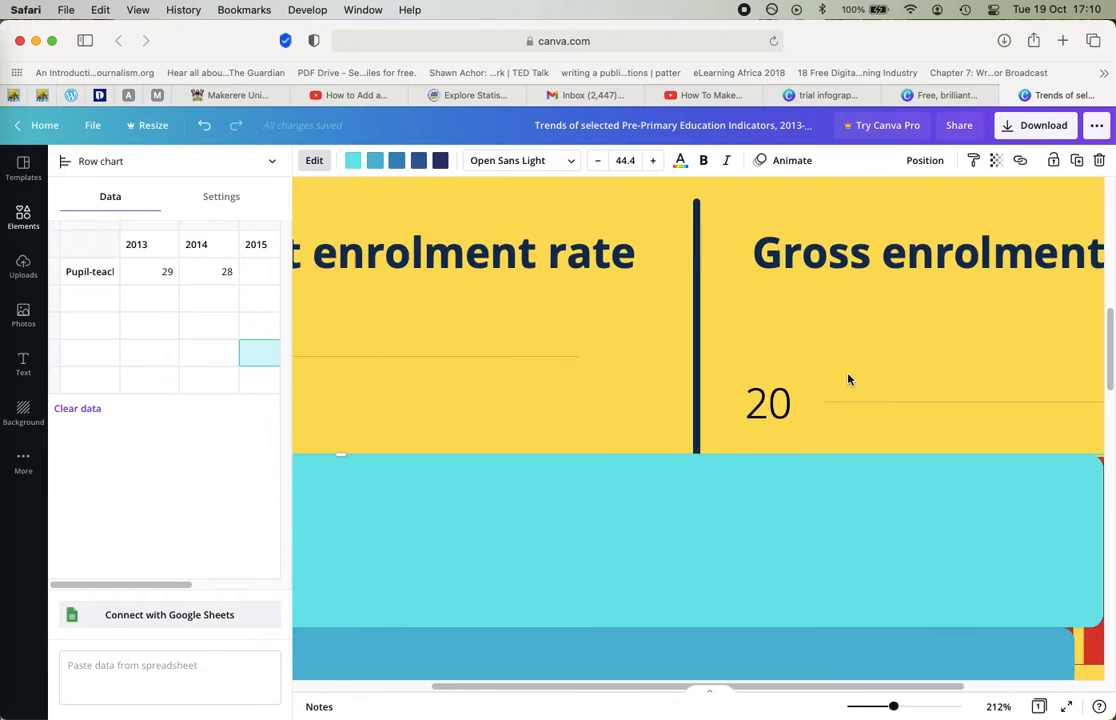
{"action": "scroll", "coordinate": [848, 379], "scroll_direction": "down", "scroll_amount": 10}
{"action": "scroll", "coordinate": [848, 379], "scroll_direction": "up", "scroll_amount": 8}
{"action": "scroll", "coordinate": [848, 379], "scroll_direction": "down", "scroll_amount": 5}
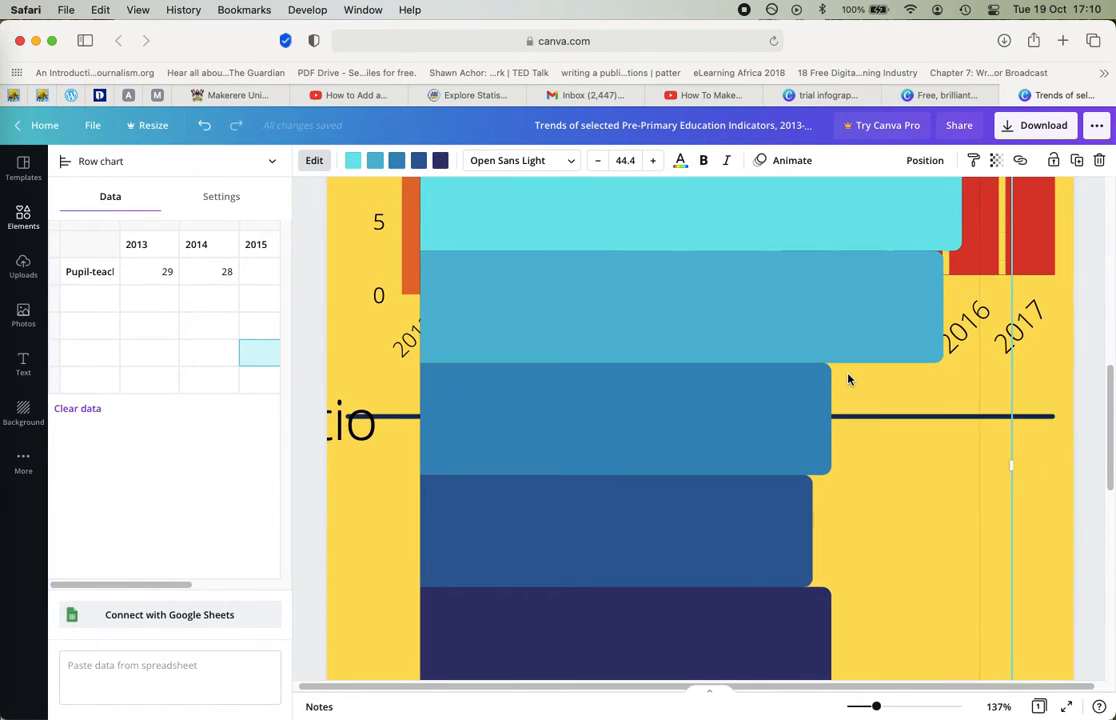
{"action": "scroll", "coordinate": [848, 377], "scroll_direction": "down", "scroll_amount": 4}
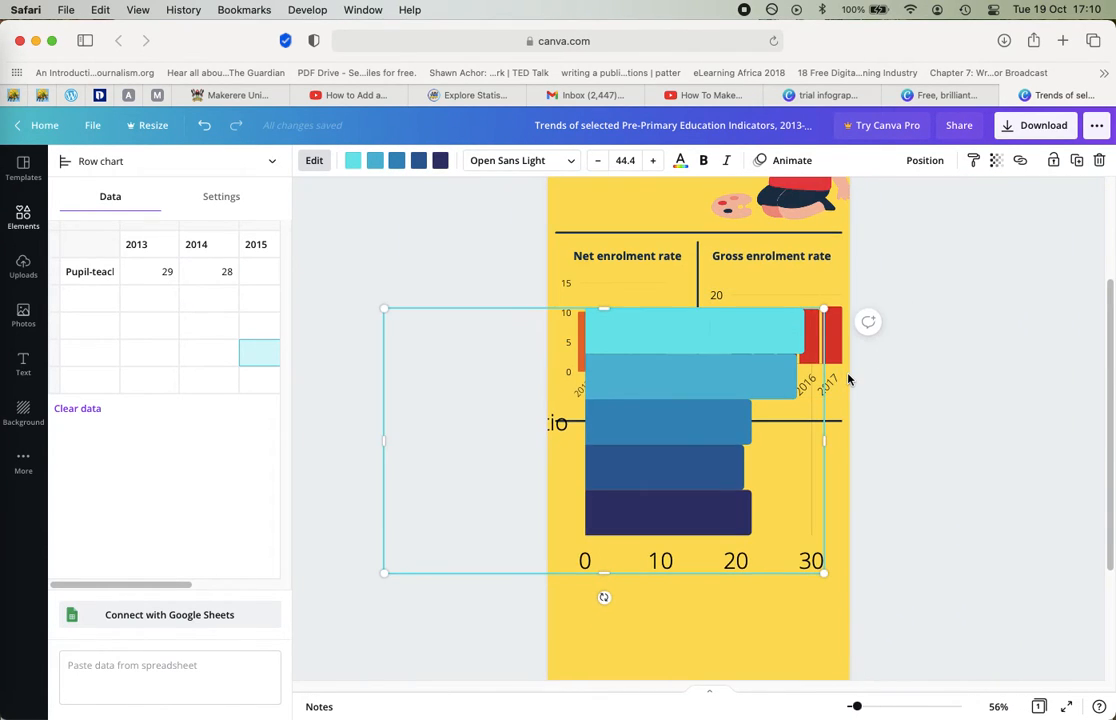
{"action": "left_click_drag", "start_coordinate": [521, 510], "coordinate": [630, 470]}
{"action": "left_click_drag", "start_coordinate": [725, 394], "coordinate": [701, 516]}
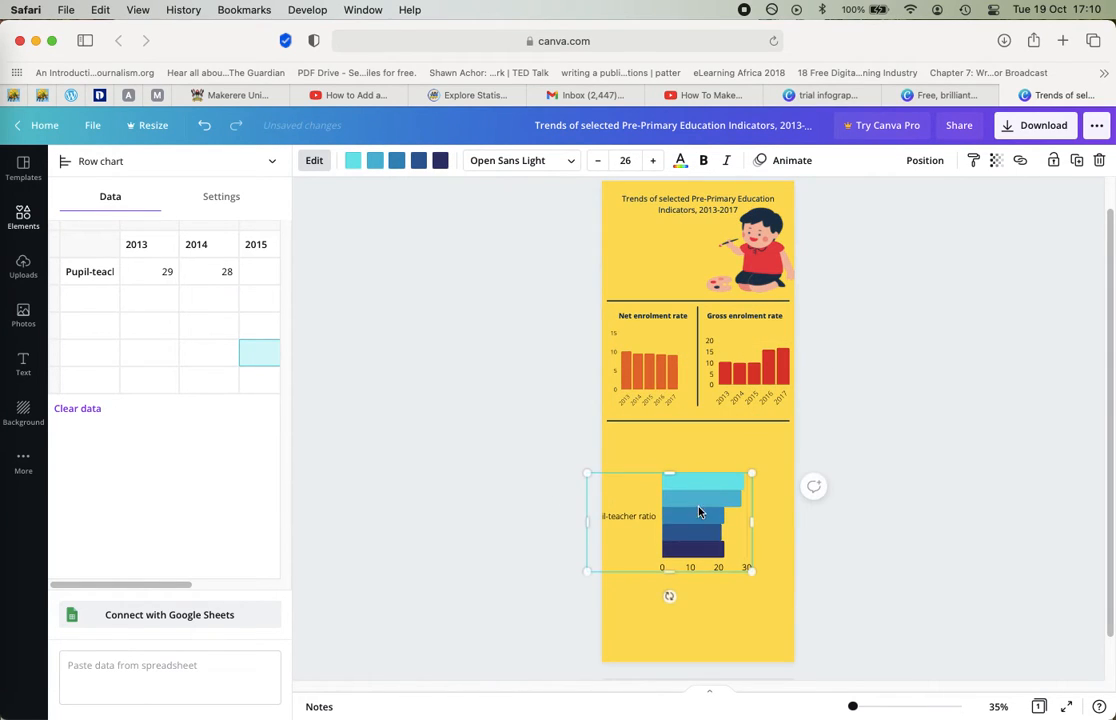
{"action": "left_click_drag", "start_coordinate": [622, 551], "coordinate": [705, 473]}
{"action": "left_click_drag", "start_coordinate": [738, 519], "coordinate": [698, 493]}
{"action": "left_click_drag", "start_coordinate": [748, 530], "coordinate": [728, 513]}
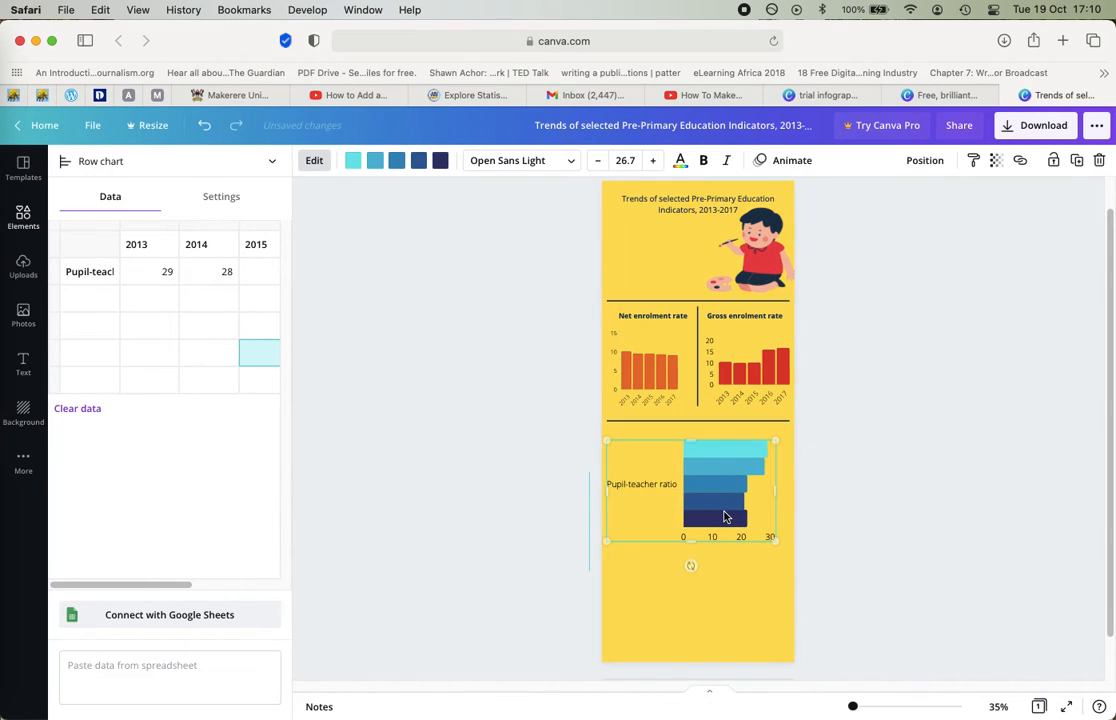
Open the pupil-teacher ratio chart's display and series settings.
{"action": "left_click", "coordinate": [220, 198]}
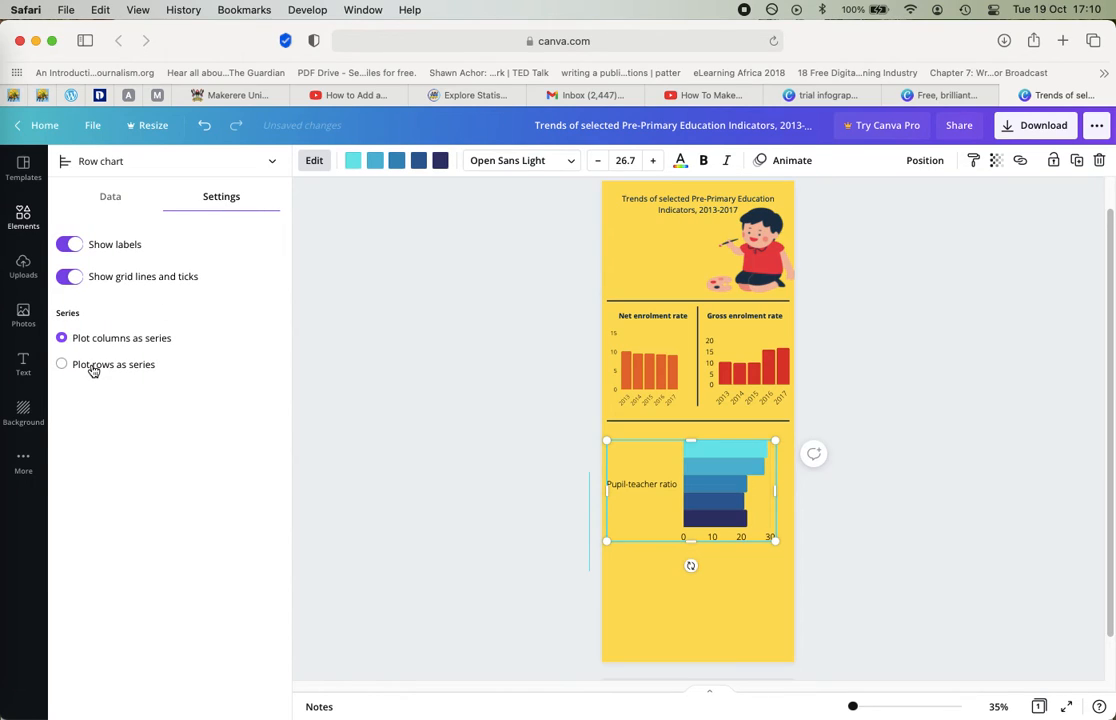